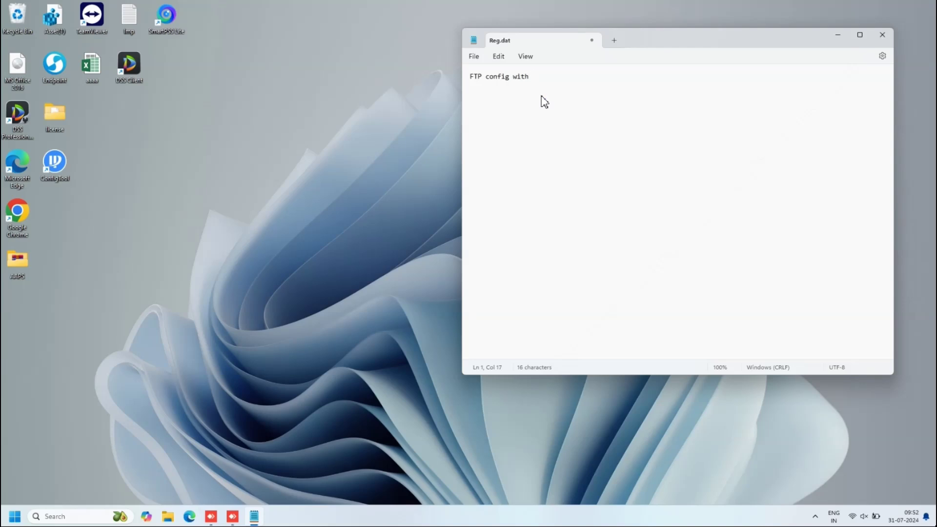
- Type the heading 'FTP config with Recorder/cam' with a 'PC IP' line beneath it
{"action": "type", "text": "Recorder"}
{"action": "key", "text": "Return"}
{"action": "type", "text": "PC I"}
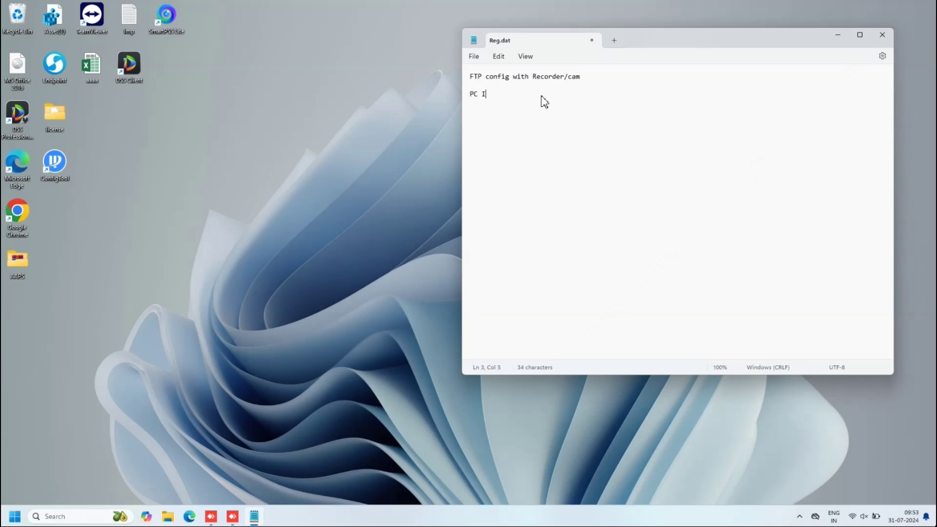
{"action": "type", "text": "P"}
- Open Command Prompt as administrator and run ipconfig
{"action": "left_click", "coordinate": [72, 519]}
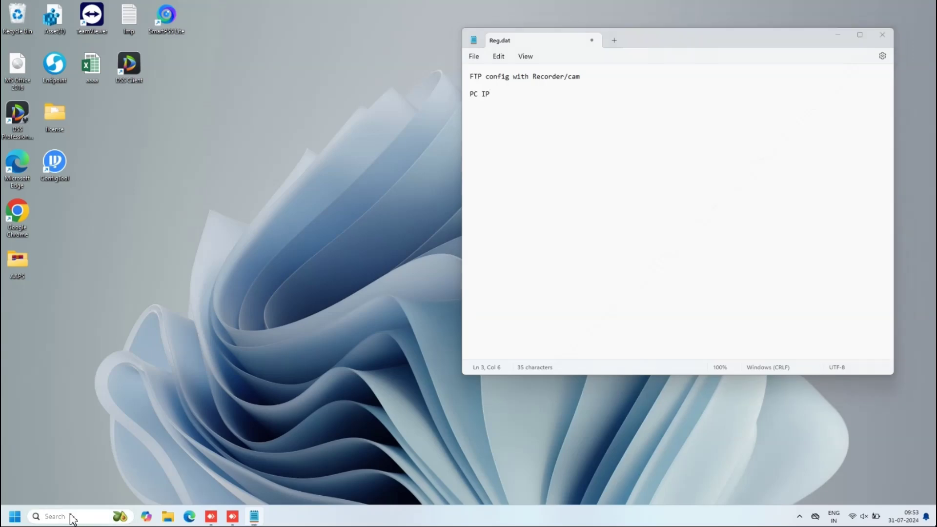
{"action": "type", "text": "cmd"}
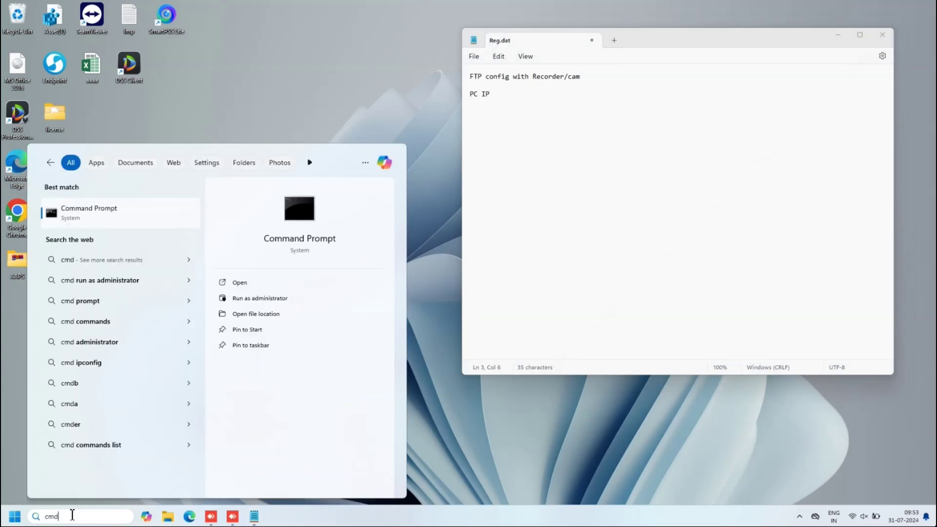
{"action": "key", "text": "Return"}
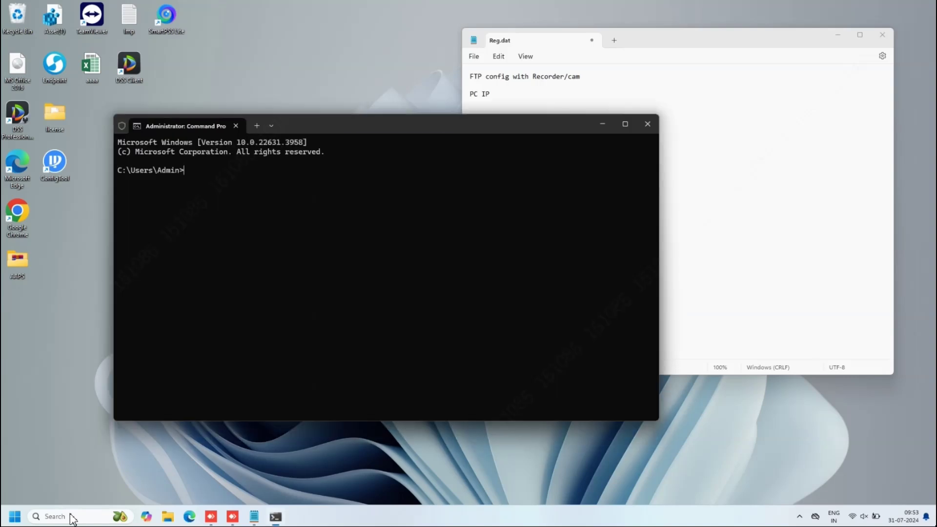
{"action": "type", "text": "ipcond"}
{"action": "type", "text": "ig"}
{"action": "key", "text": "Return"}
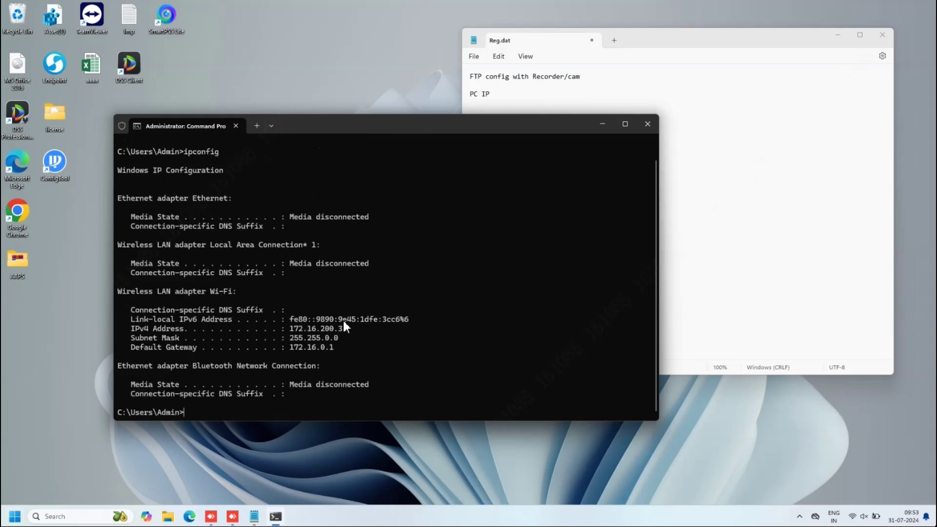
- Copy the Wi-Fi IPv4 Address line showing 172.16.200.31
{"action": "left_click_drag", "start_coordinate": [297, 329], "coordinate": [168, 333]}
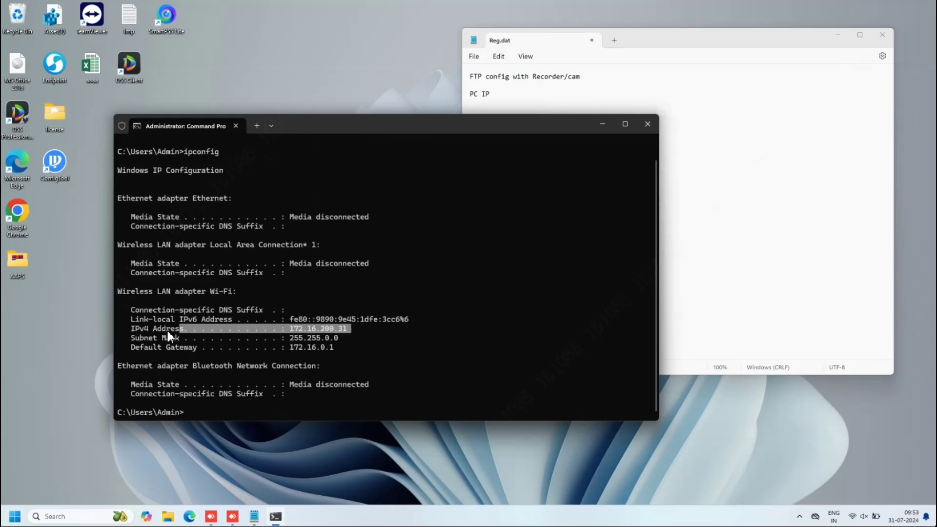
{"action": "right_click", "coordinate": [134, 326]}
{"action": "left_click", "coordinate": [510, 94]}
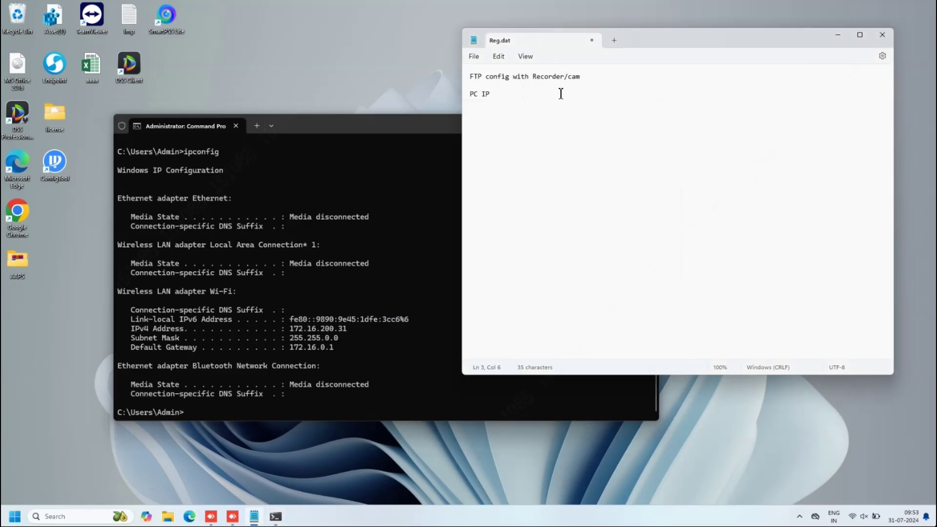
- Paste IPv4 address 172.16.200.31 after 'PC IP;' and minimize Command Prompt
{"action": "type", "text": ";"}
{"action": "type", "text": "IPv4 Address. . . . . . . . . . . : 172.16.200.31"}
{"action": "left_click", "coordinate": [338, 128]}
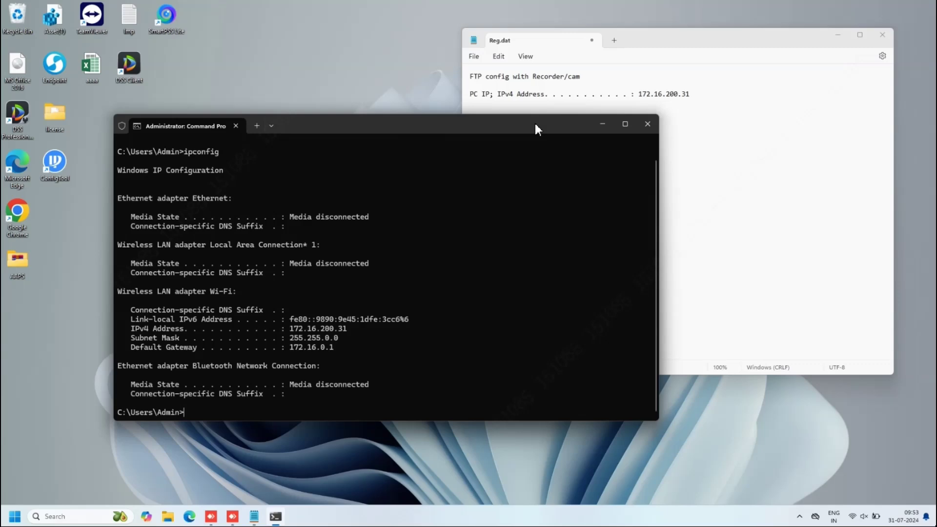
{"action": "left_click", "coordinate": [601, 126]}
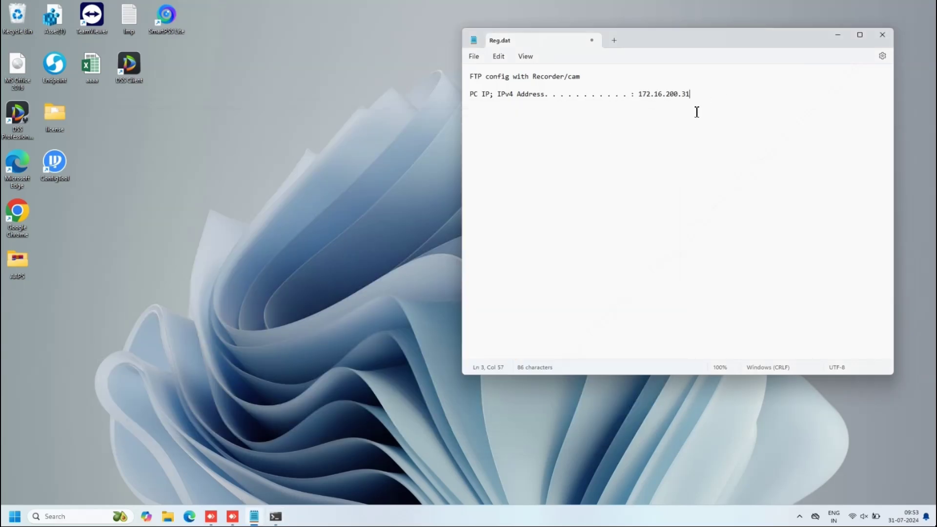
- Replace the ipconfig hint line with 'create a folder for FTP storage location on your PC'
{"action": "key", "text": "Return"}
{"action": "type", "text": "you can get the ip from cmd dir"}
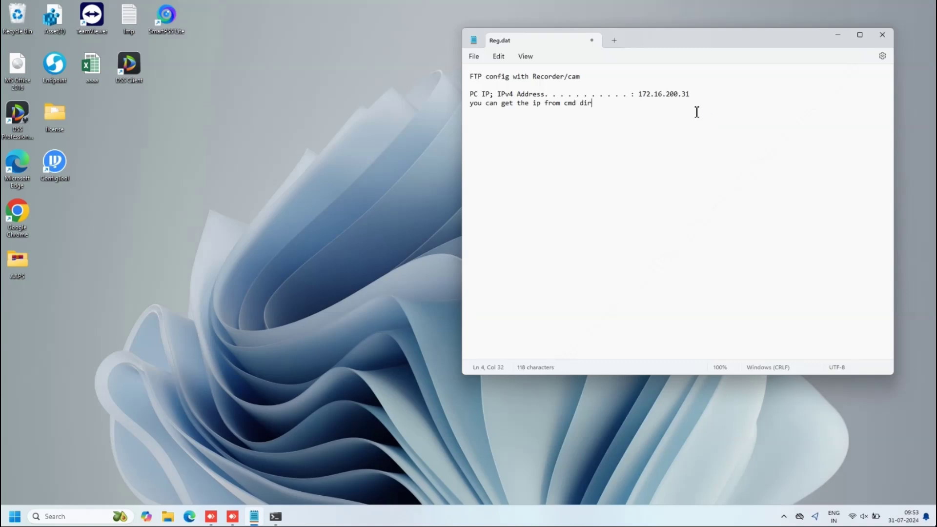
{"action": "type", "text": "eclty ; type  IP"}
{"action": "type", "text": "config"}
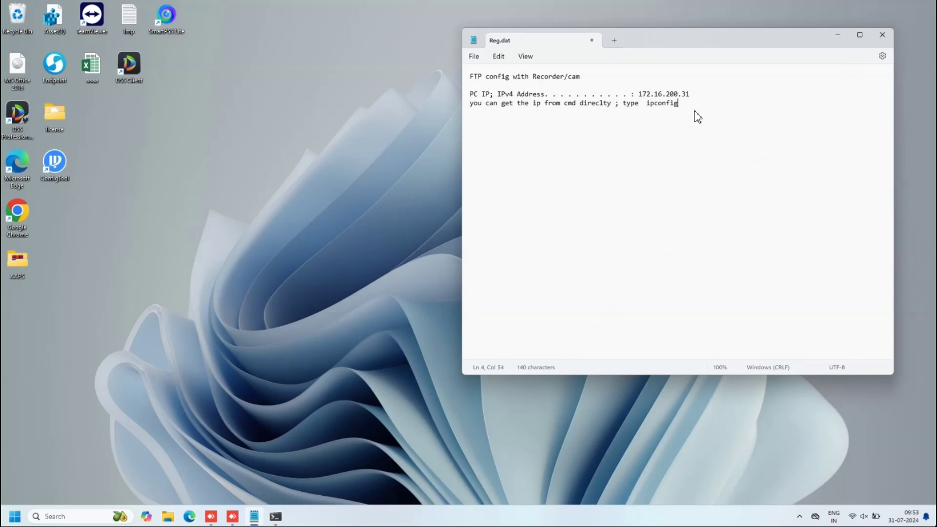
{"action": "type", "text": "  and enter"}
{"action": "key", "text": "Return"}
{"action": "left_click_drag", "start_coordinate": [748, 102], "coordinate": [469, 94]}
{"action": "key", "text": "shift+Down"}
{"action": "key", "text": "BackSpace"}
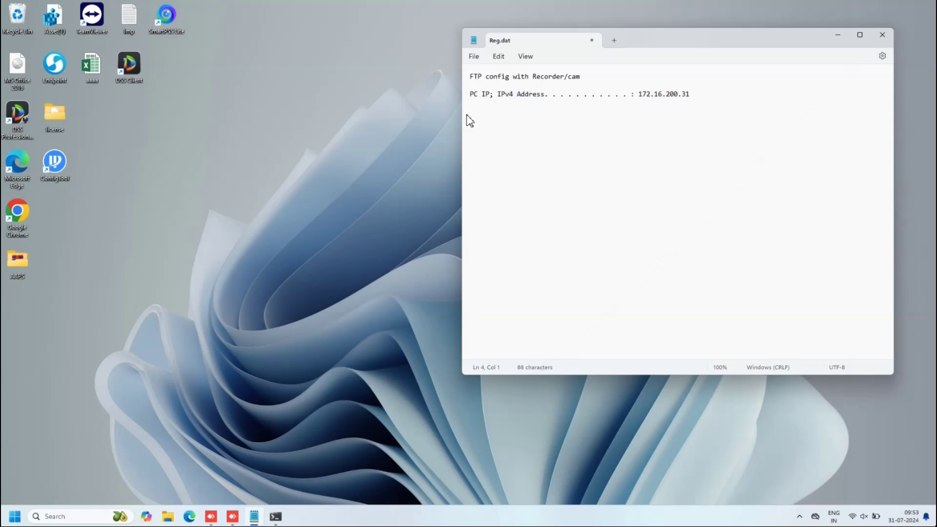
{"action": "type", "text": "create a fol"}
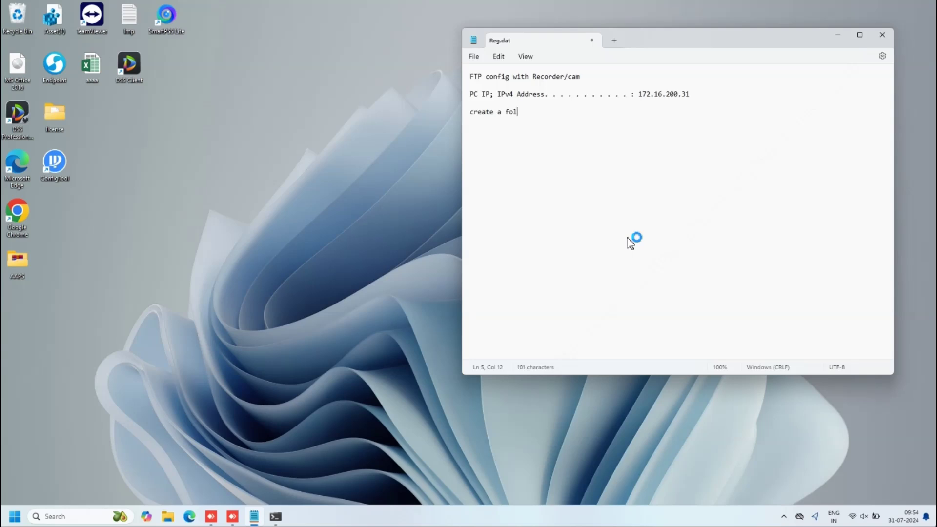
{"action": "type", "text": "der for FTP storage location o"}
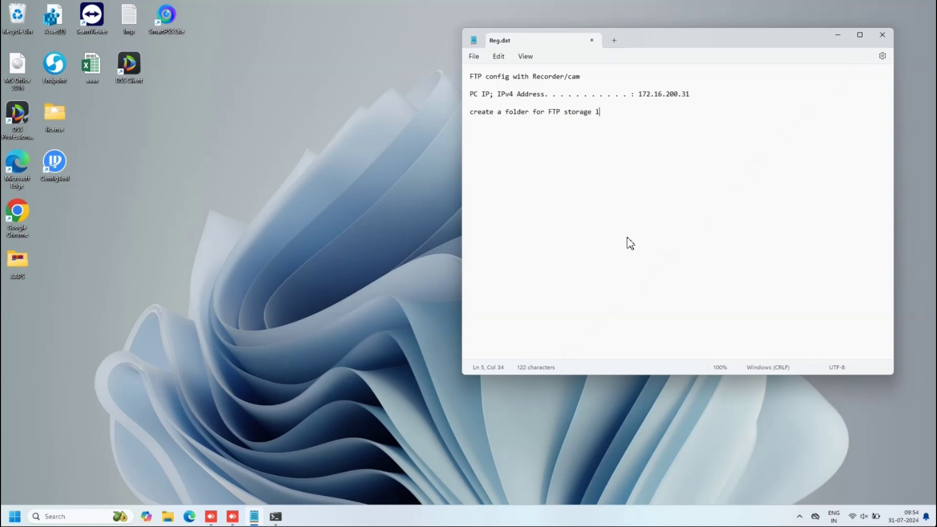
{"action": "type", "text": "n your PC"}
- Create a new folder named FTP on Local Disk (F:)
{"action": "left_click", "coordinate": [169, 519]}
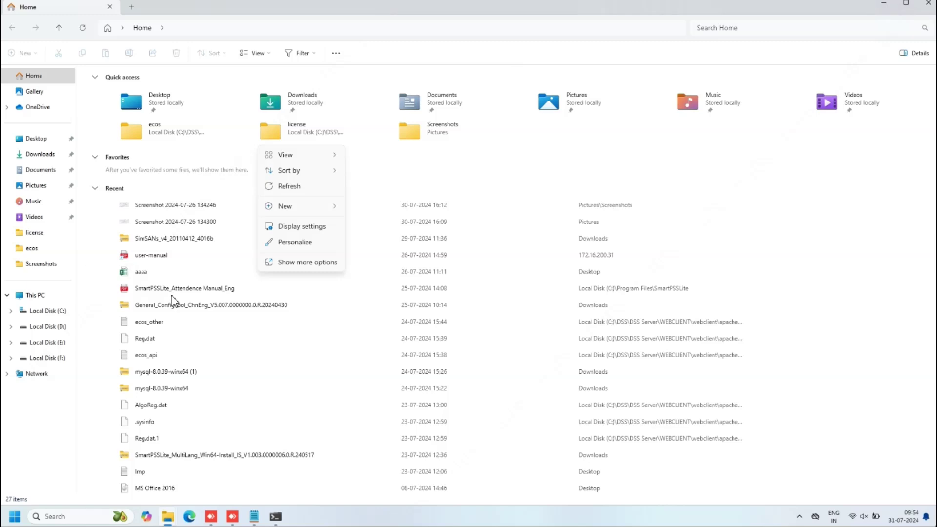
{"action": "left_click", "coordinate": [46, 358]}
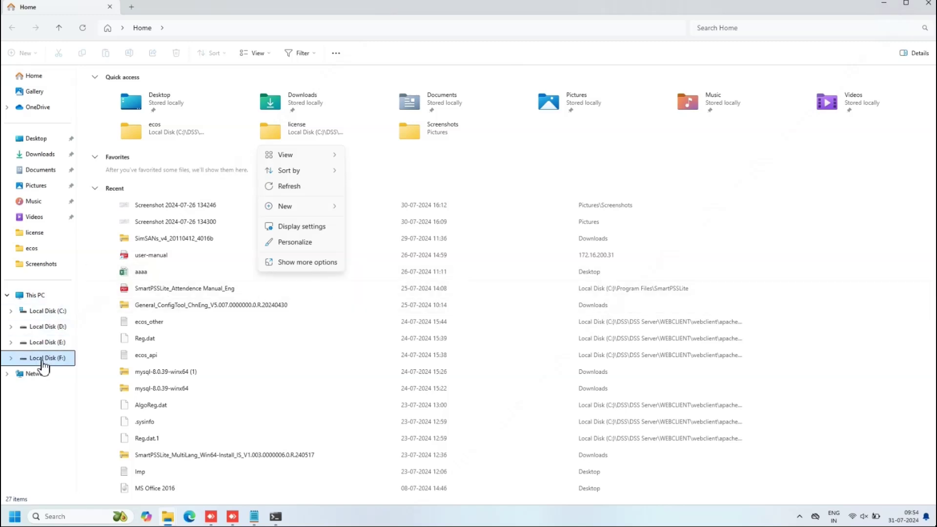
{"action": "right_click", "coordinate": [254, 174]}
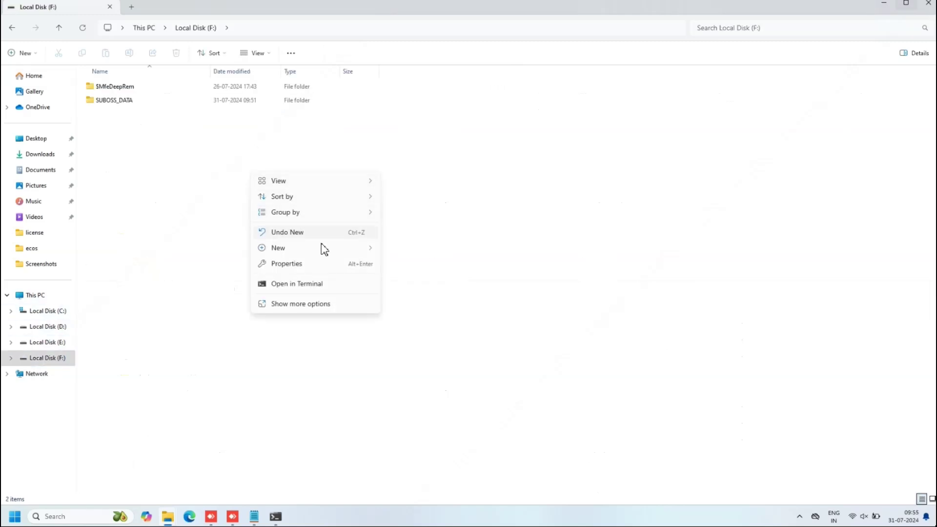
{"action": "mouse_move", "coordinate": [345, 248]}
{"action": "left_click", "coordinate": [409, 249]}
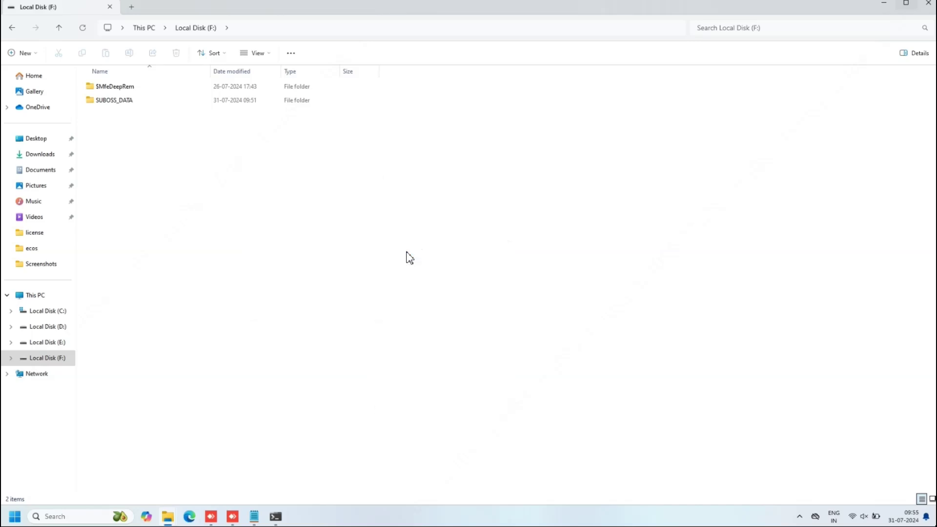
{"action": "type", "text": "FTP"}
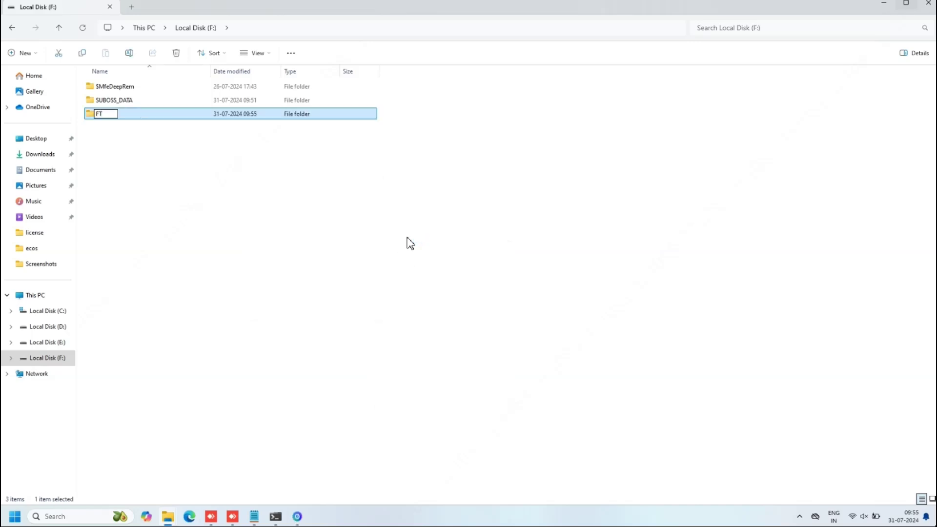
{"action": "left_click", "coordinate": [382, 268]}
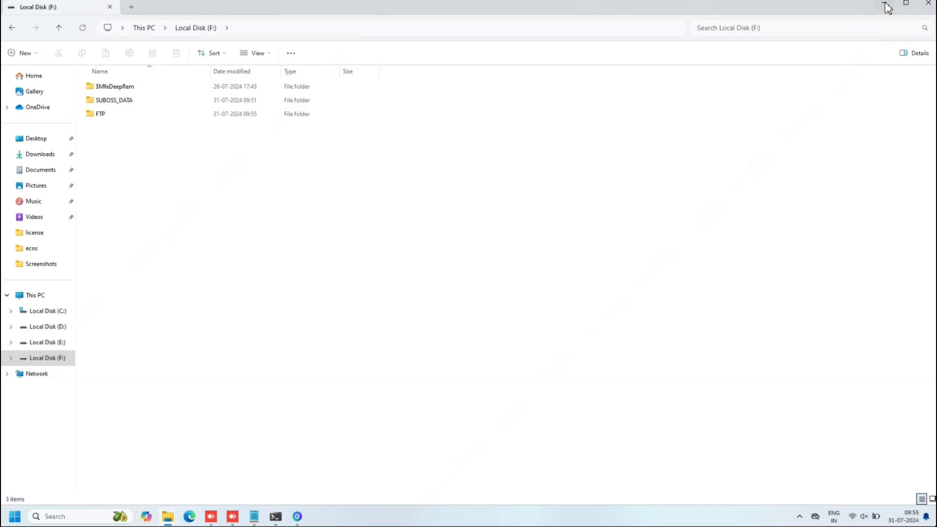
- Minimize the Explorer windows and close the SmartPSS lite login dialog
{"action": "left_click", "coordinate": [886, 5]}
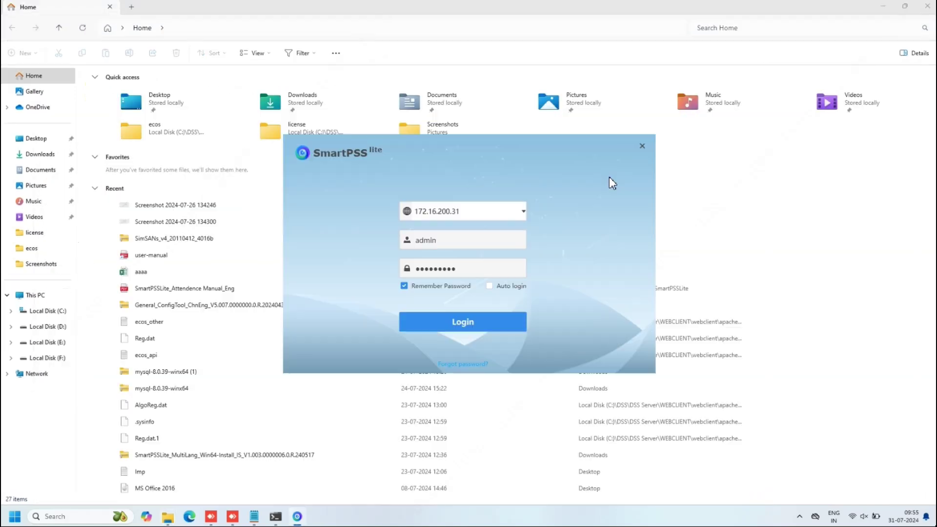
{"action": "left_click", "coordinate": [643, 146]}
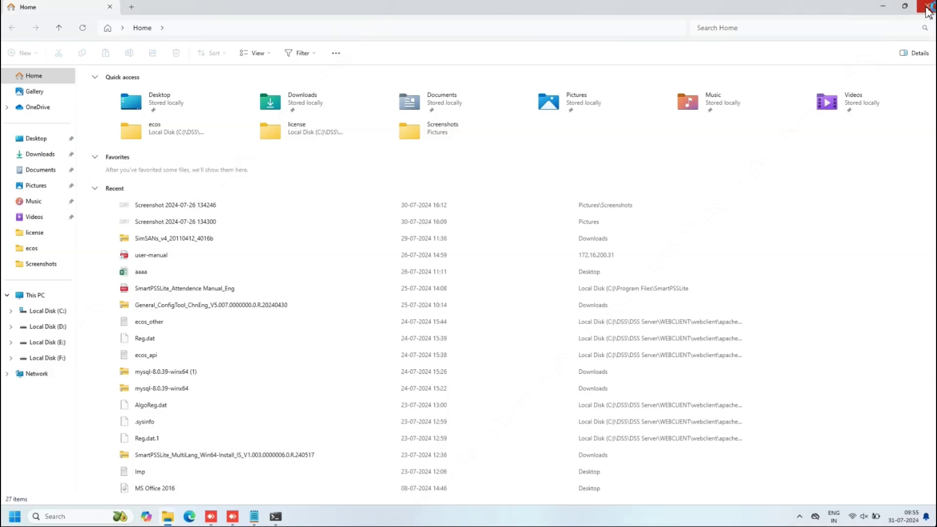
{"action": "left_click", "coordinate": [884, 7]}
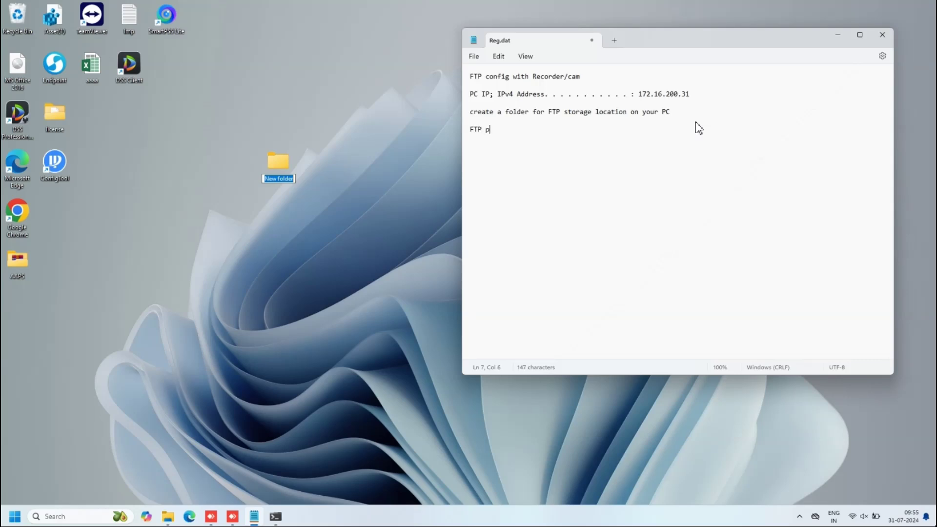
- Type the note line 'FTP folder path F drive'
{"action": "type", "text": "folfer p"}
{"action": "key", "text": "BackSpace"}
{"action": "key", "text": "BackSpace"}
{"action": "key", "text": "BackSpace"}
{"action": "key", "text": "BackSpace"}
{"action": "type", "text": "der path   F:\\"}
{"action": "key", "text": "BackSpace"}
{"action": "key", "text": "BackSpace"}
{"action": "key", "text": "BackSpace"}
{"action": "type", "text": "drive"}
- Add an 'install filezilla' line to the note
{"action": "left_click", "coordinate": [281, 169]}
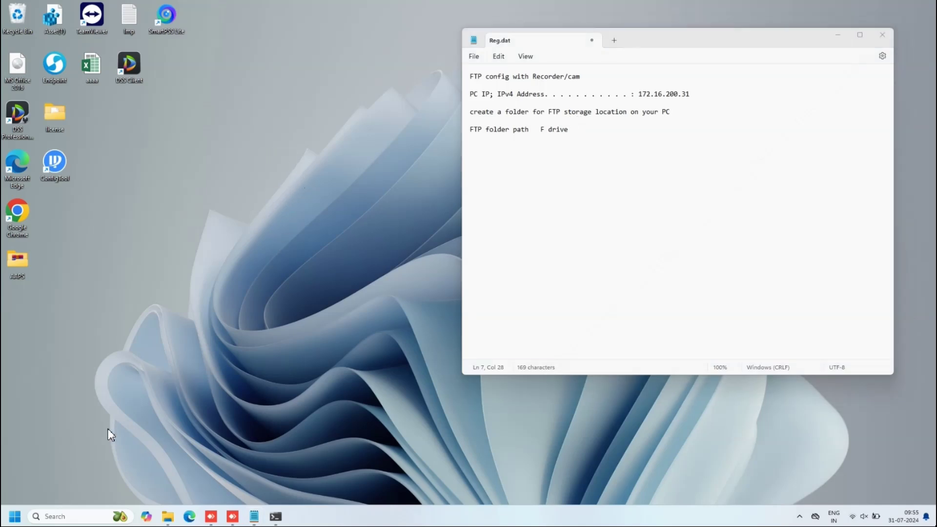
{"action": "left_click", "coordinate": [613, 143]}
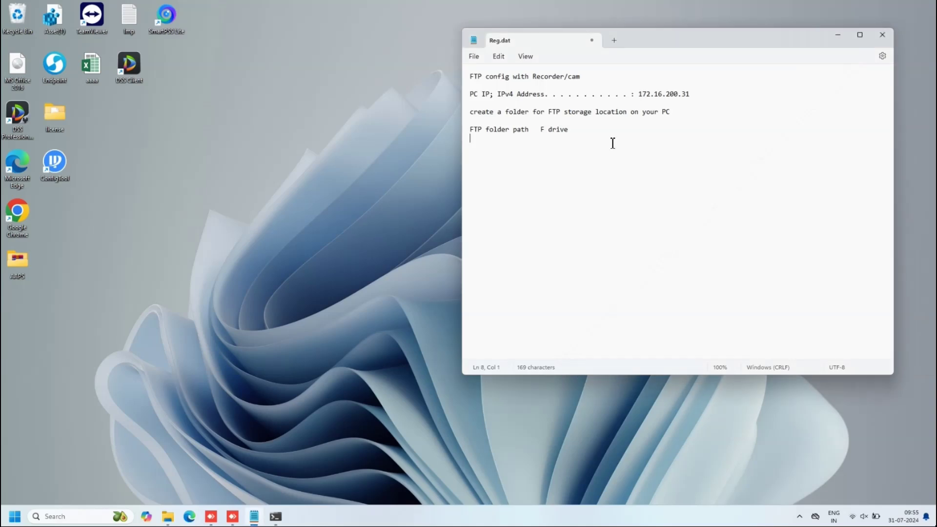
{"action": "key", "text": "Return"}
{"action": "type", "text": "install"}
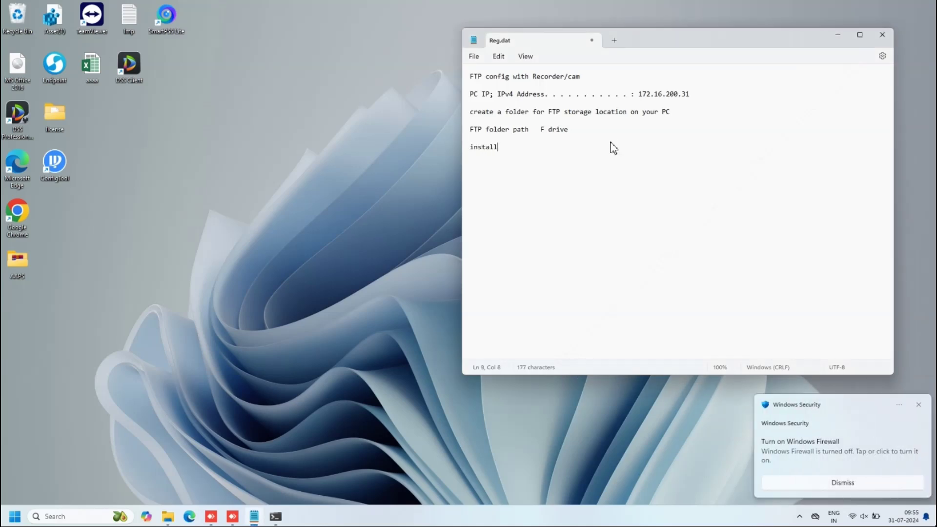
{"action": "type", "text": " filezilla"}
{"action": "key", "text": "Return"}
- Search 'filezilla download' and download the free FileZilla Client from the official site
{"action": "left_click", "coordinate": [186, 519]}
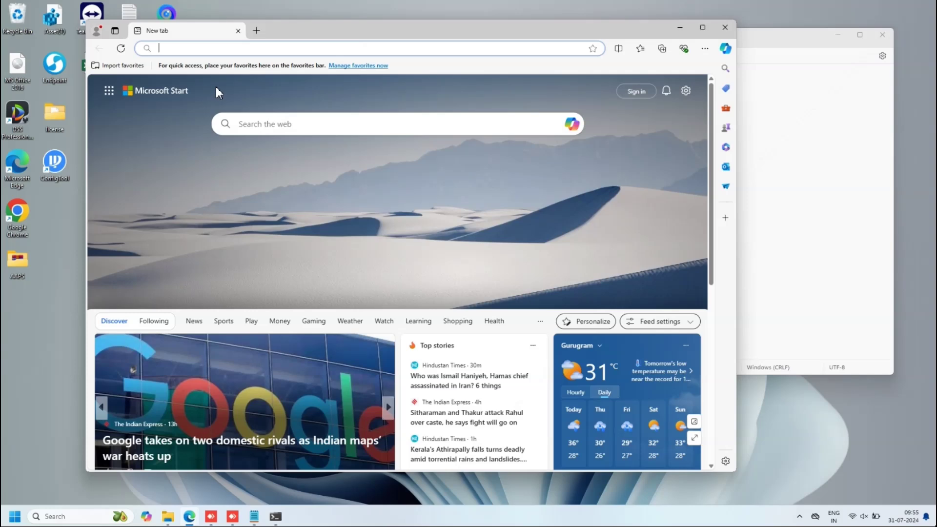
{"action": "type", "text": "filezilla download"}
{"action": "key", "text": "Return"}
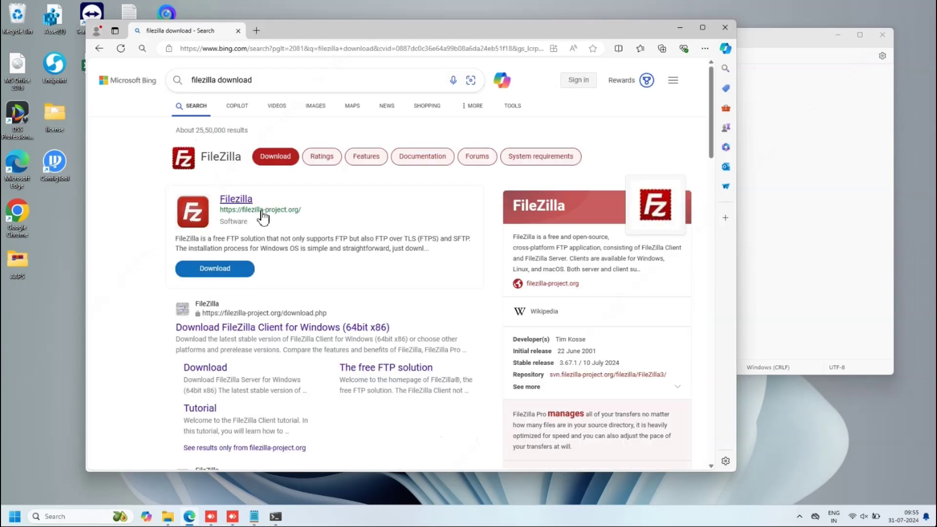
{"action": "left_click", "coordinate": [250, 214]}
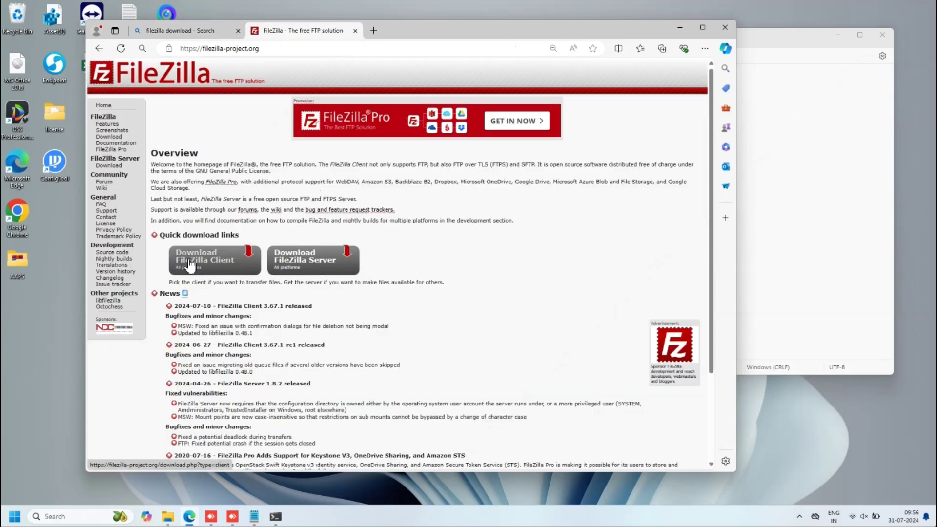
{"action": "left_click", "coordinate": [190, 266]}
{"action": "left_click", "coordinate": [218, 218]}
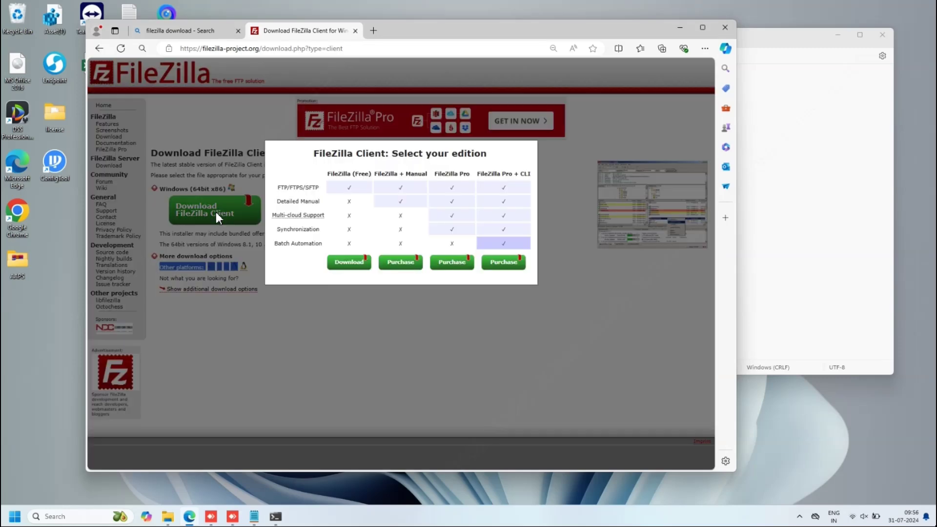
{"action": "left_click", "coordinate": [343, 264]}
{"action": "key", "text": "alt+Left"}
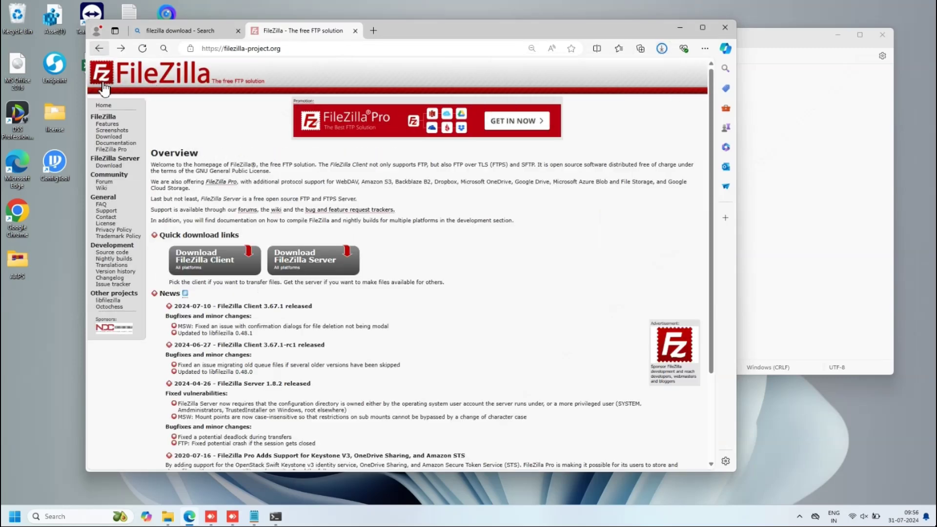
- Download the free FileZilla Server edition and check the recent downloads list
{"action": "left_click", "coordinate": [294, 260]}
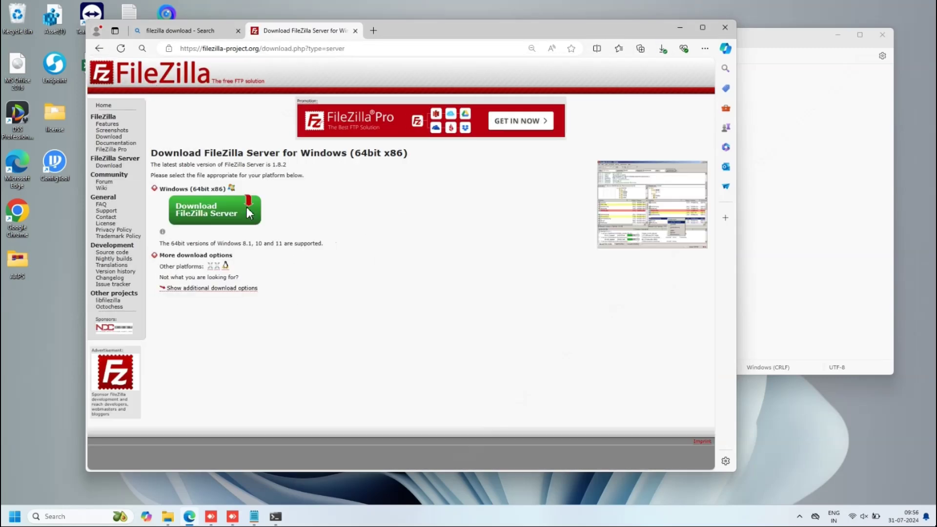
{"action": "left_click", "coordinate": [248, 208]}
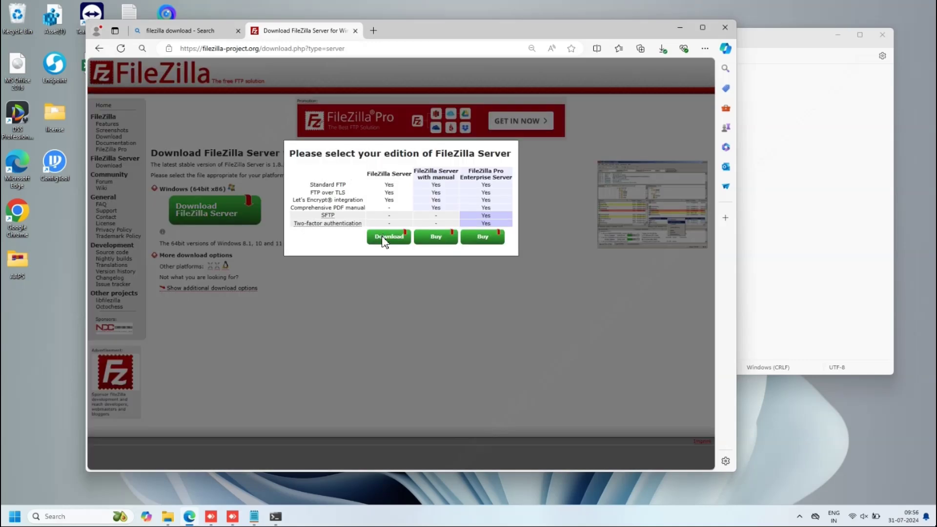
{"action": "left_click", "coordinate": [387, 237]}
{"action": "left_click", "coordinate": [663, 49]}
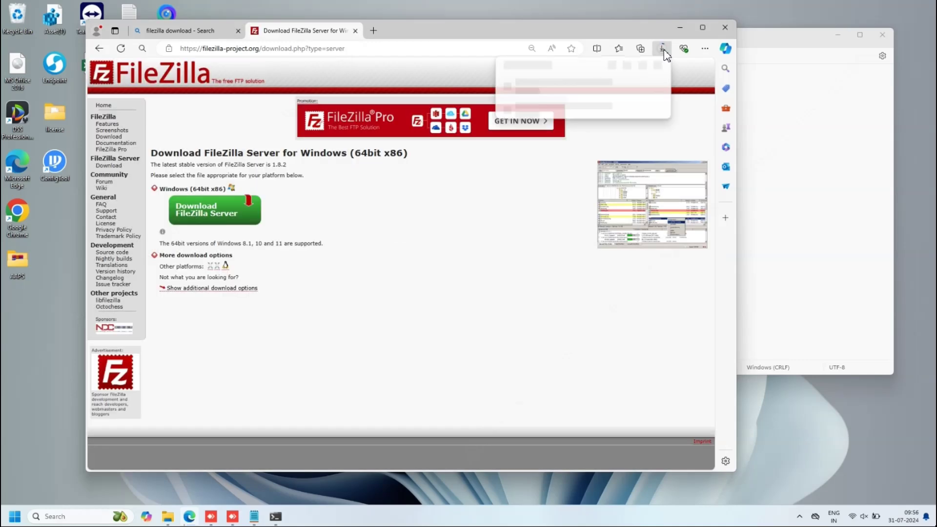
{"action": "left_click", "coordinate": [663, 51]}
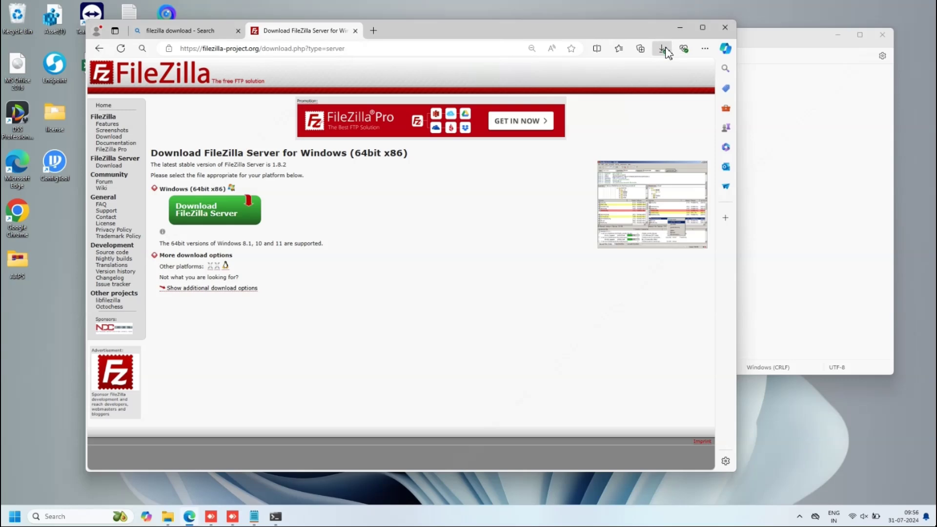
{"action": "left_click", "coordinate": [665, 50]}
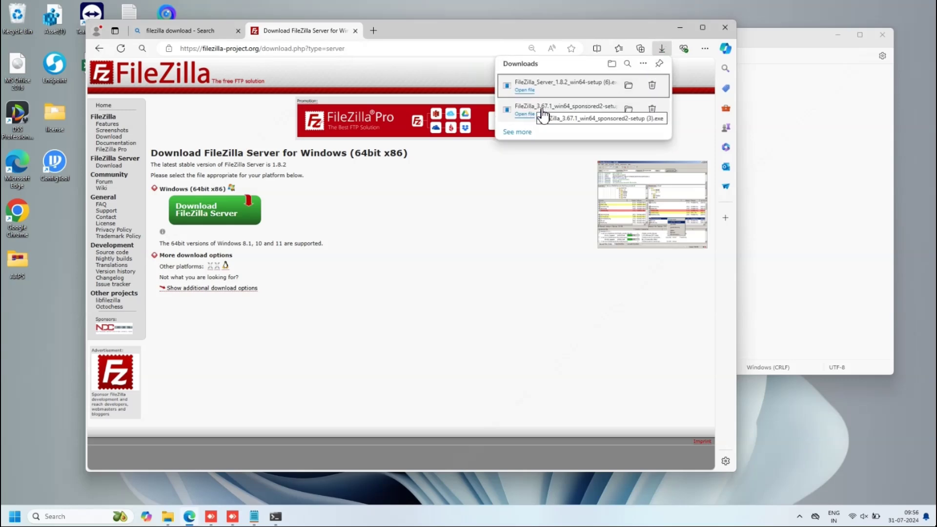
- Open the Downloads folder in File Explorer
{"action": "left_click", "coordinate": [168, 517]}
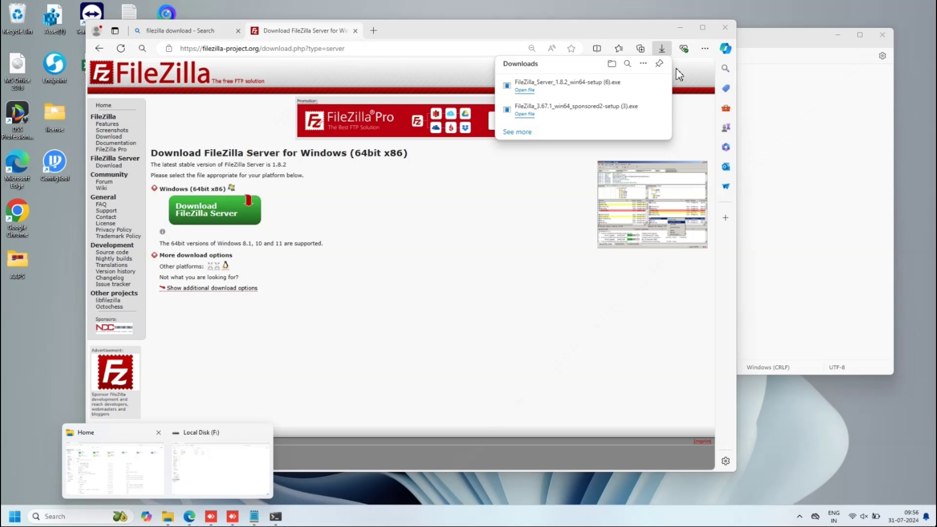
{"action": "key", "text": "Return"}
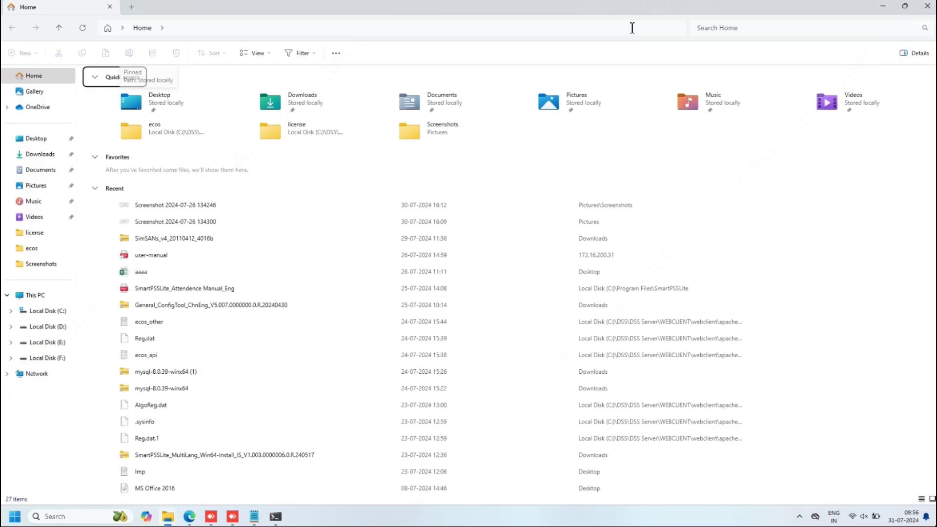
{"action": "left_click", "coordinate": [632, 27]}
{"action": "left_click", "coordinate": [51, 154]}
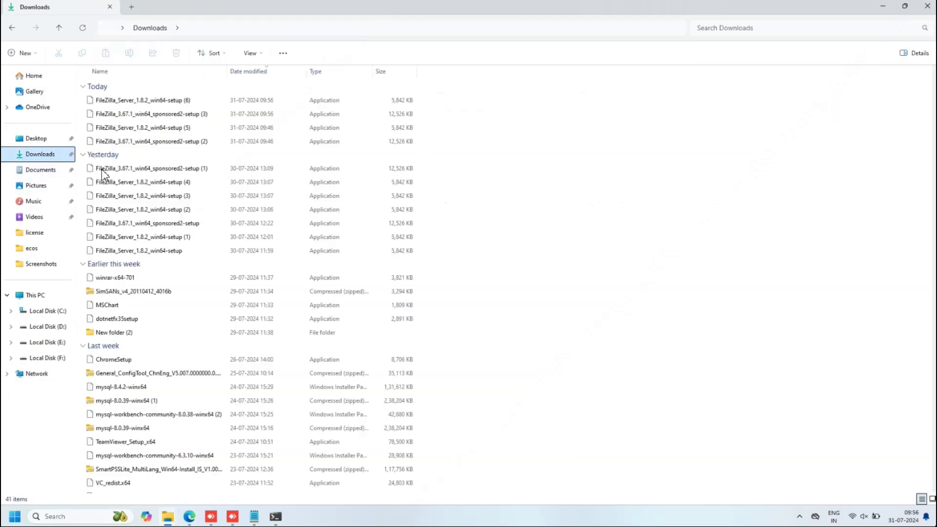
- Run FileZilla_Server_1.8.2_win64-setup, accept the license, keep default components, location and Start Menu folder
{"action": "double_click", "coordinate": [147, 103]}
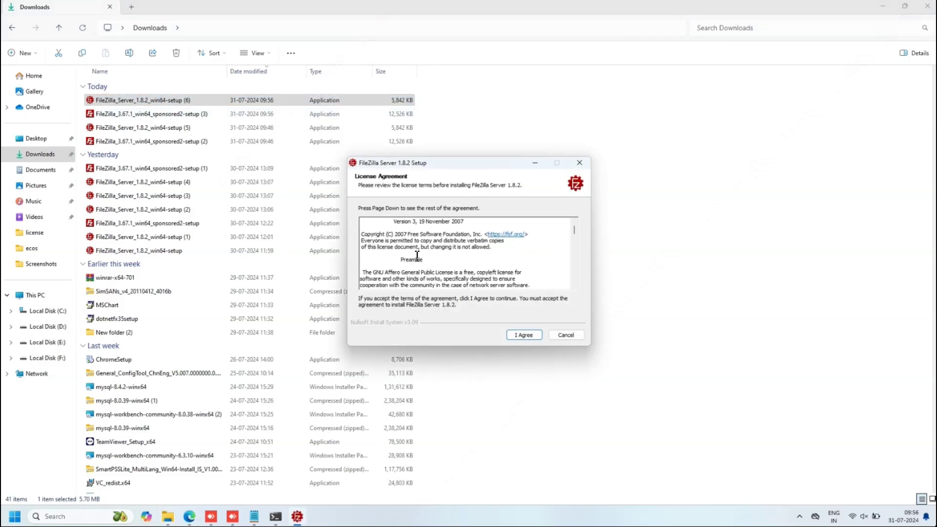
{"action": "scroll", "coordinate": [418, 255], "scroll_direction": "down", "scroll_amount": 10}
{"action": "left_click", "coordinate": [521, 336]}
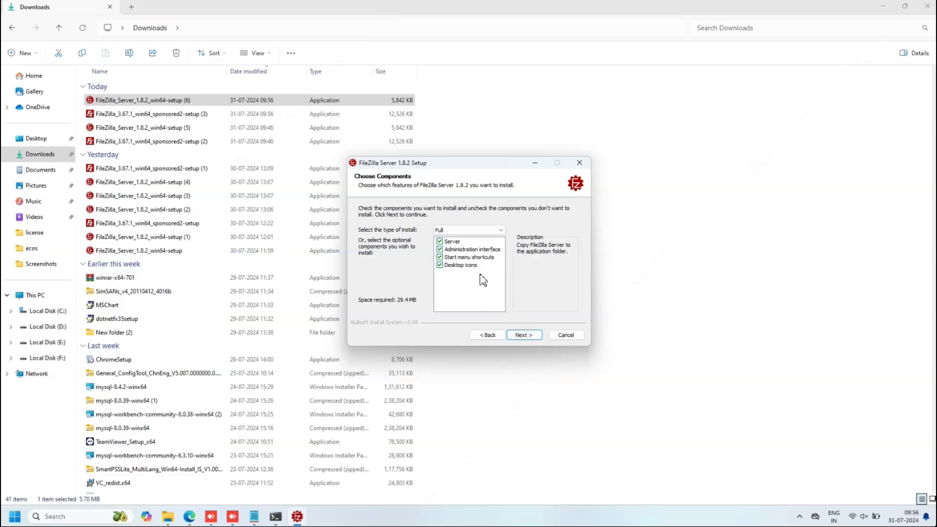
{"action": "left_click", "coordinate": [517, 335]}
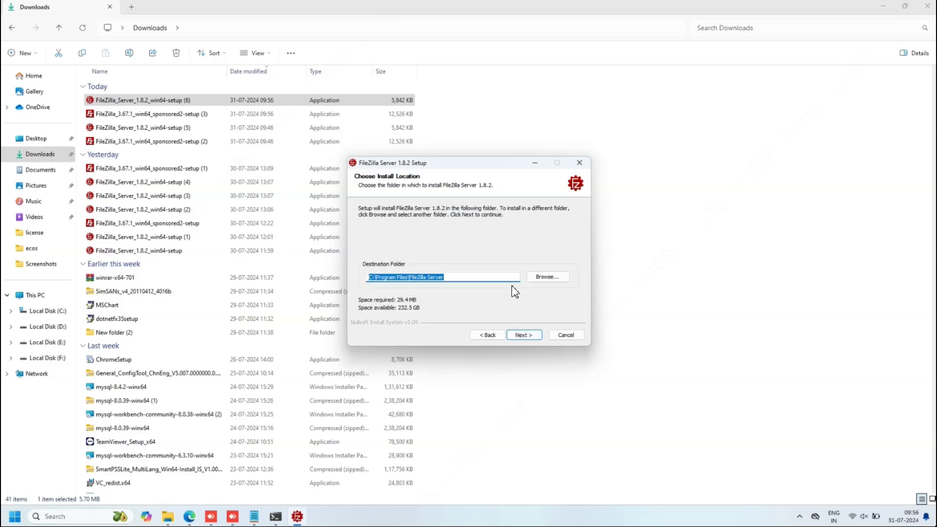
{"action": "left_click", "coordinate": [516, 337]}
{"action": "scroll", "coordinate": [418, 288], "scroll_direction": "down", "scroll_amount": 3}
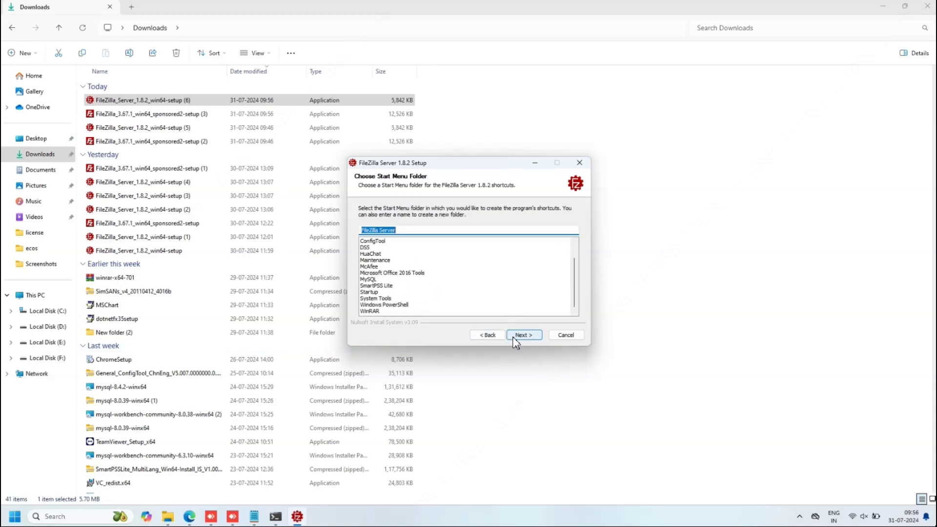
{"action": "left_click", "coordinate": [518, 335]}
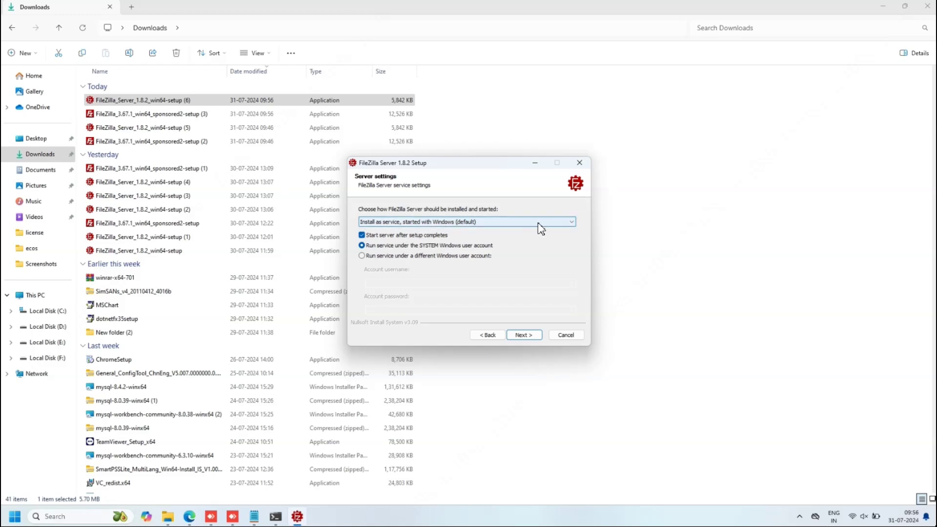
- Keep default service settings and select the admin port value 14148
{"action": "left_click", "coordinate": [514, 335]}
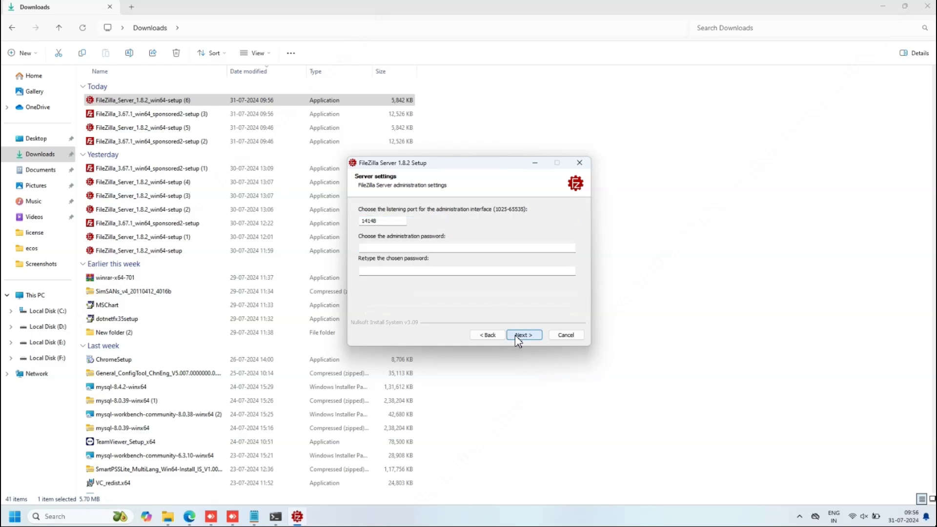
{"action": "left_click_drag", "start_coordinate": [391, 221], "coordinate": [353, 221]}
{"action": "double_click", "coordinate": [891, 13]}
{"action": "key", "text": "alt+Tab"}
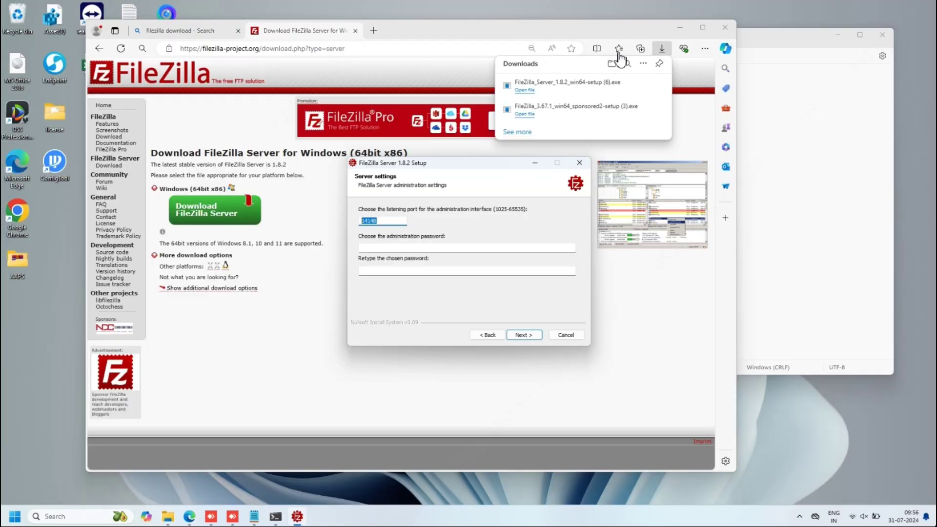
{"action": "left_click", "coordinate": [782, 142]}
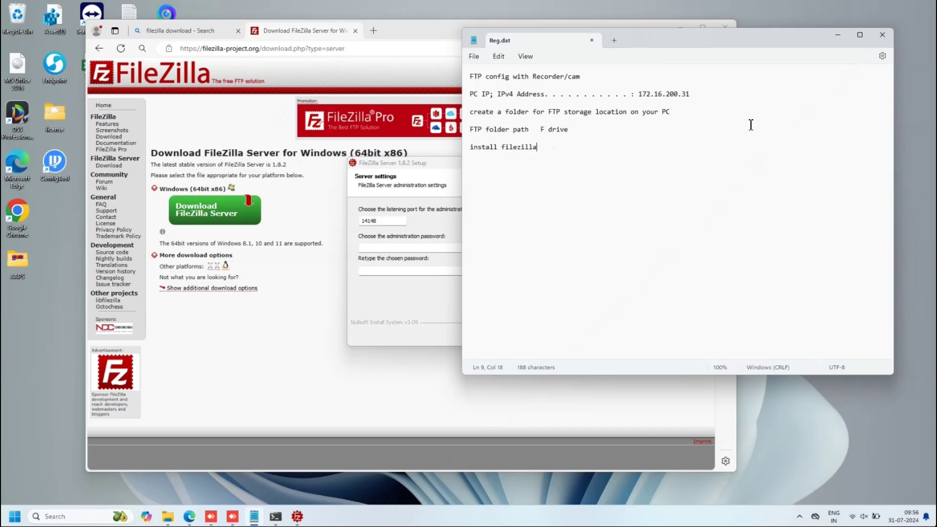
- Add lines noting 'port 14148' and the administration password to Reg.dat
{"action": "key", "text": "Return"}
{"action": "key", "text": "Return"}
{"action": "type", "text": "port 14148"}
{"action": "key", "text": "Return"}
{"action": "type", "text": "passw"}
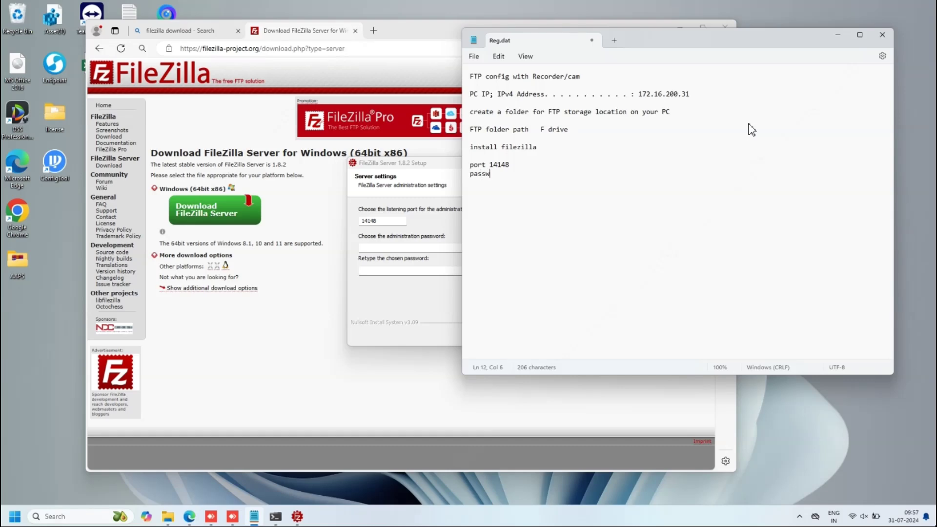
{"action": "type", "text": "ord :123456"}
- Enter and retype the administration password, then continue
{"action": "left_click", "coordinate": [398, 246]}
{"action": "type", "text": "12"}
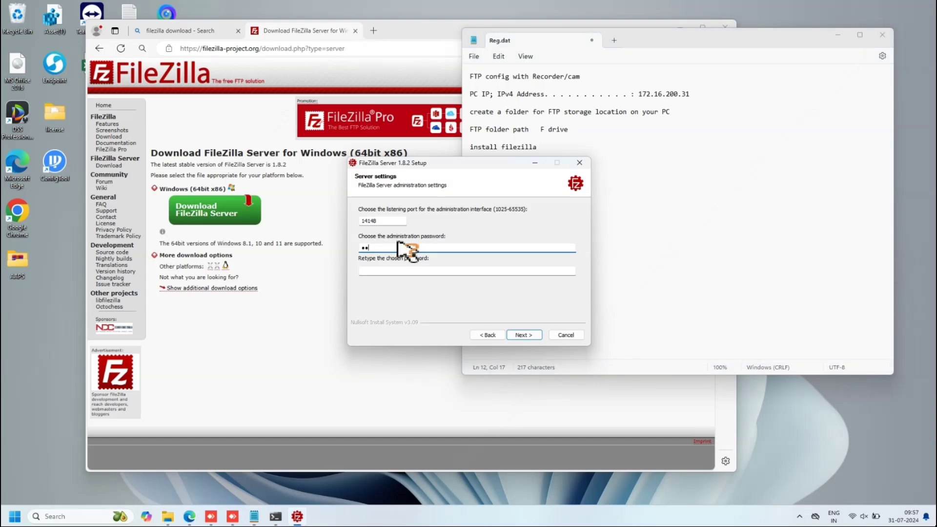
{"action": "type", "text": "3456"}
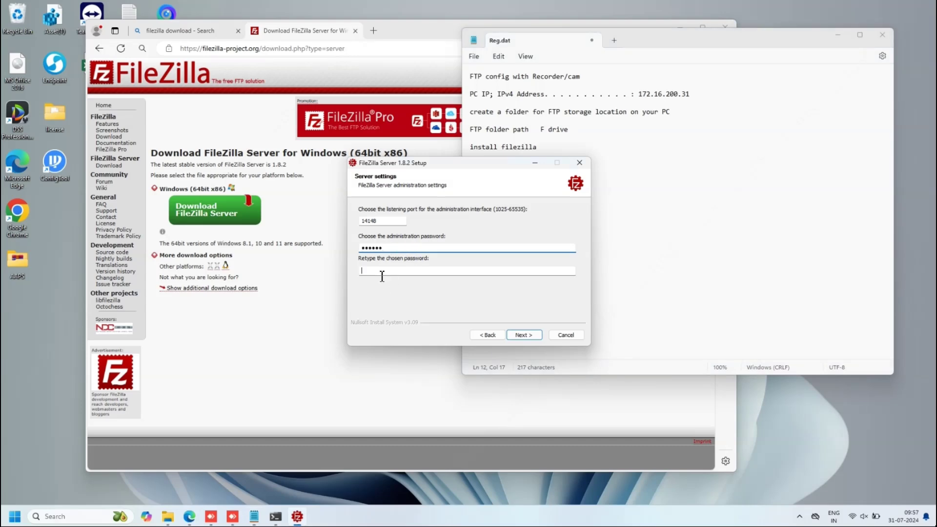
{"action": "left_click", "coordinate": [381, 272]}
{"action": "type", "text": "123456"}
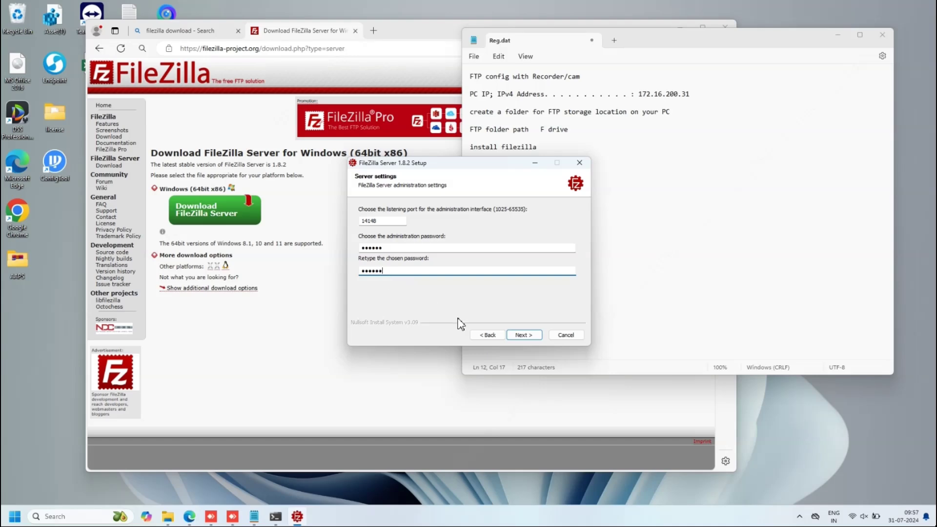
{"action": "left_click", "coordinate": [525, 334]}
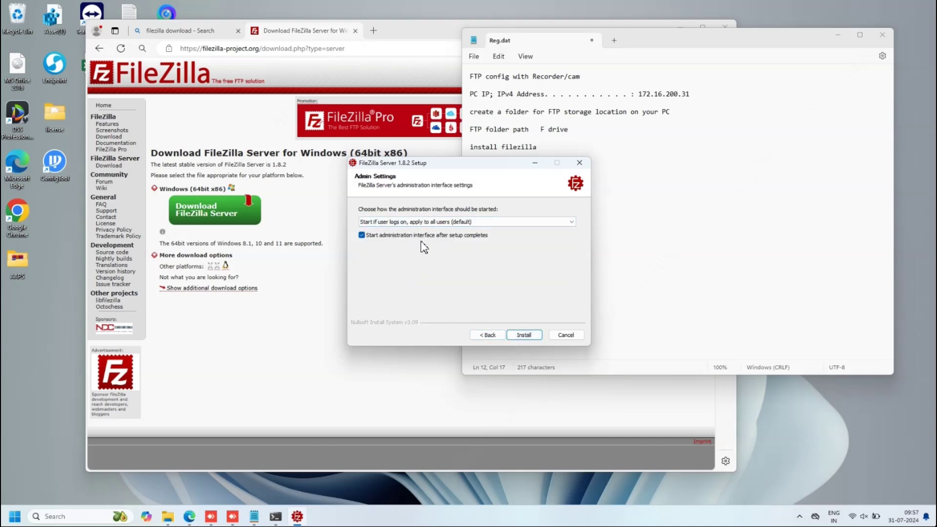
- Start installing FileZilla Server and move the setup dialog and Reg.dat note aside
{"action": "left_click", "coordinate": [514, 335]}
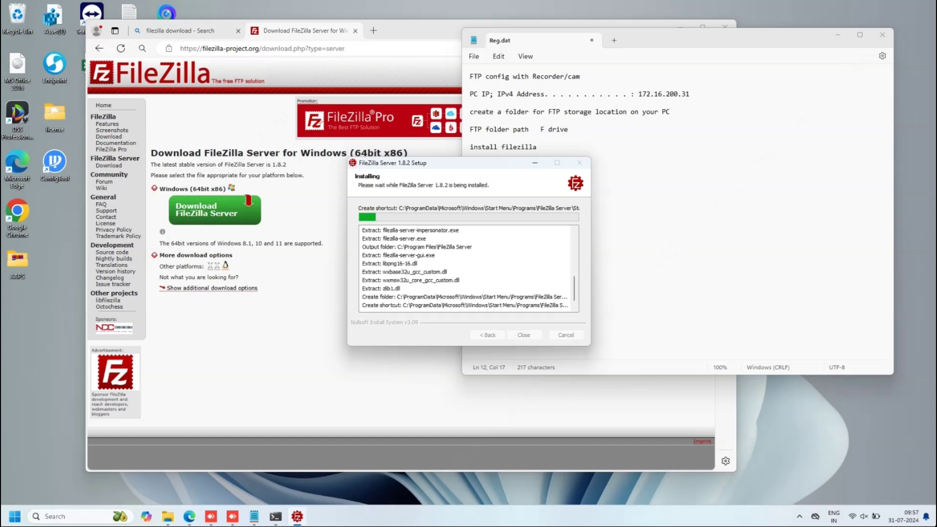
{"action": "left_click_drag", "start_coordinate": [488, 163], "coordinate": [416, 150]}
{"action": "left_click_drag", "start_coordinate": [679, 40], "coordinate": [719, 38]}
{"action": "mouse_move", "coordinate": [501, 108]}
{"action": "left_mouse_down"}
{"action": "mouse_move", "coordinate": [583, 107]}
{"action": "mouse_move", "coordinate": [503, 107]}
{"action": "left_mouse_up"}
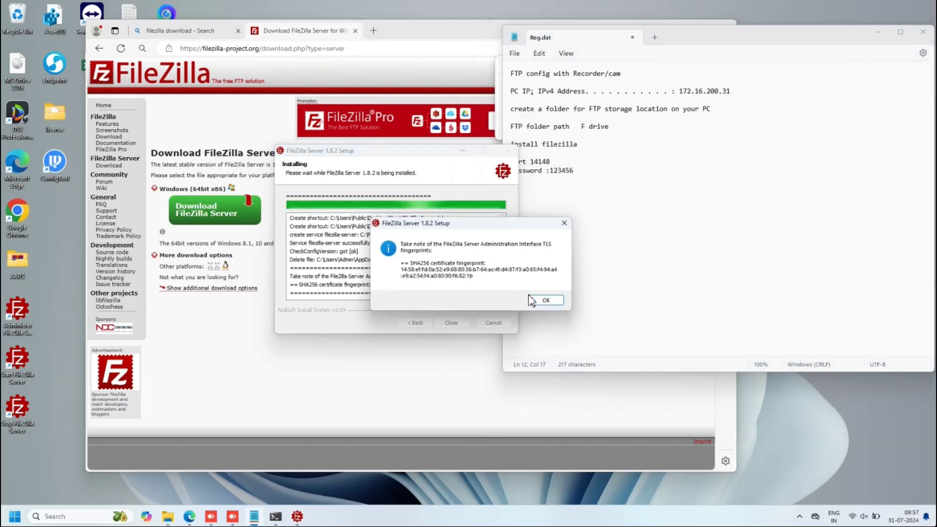
- Dismiss the TLS fingerprint notice, close the finished installer, and minimize the download page
{"action": "left_click", "coordinate": [547, 300]}
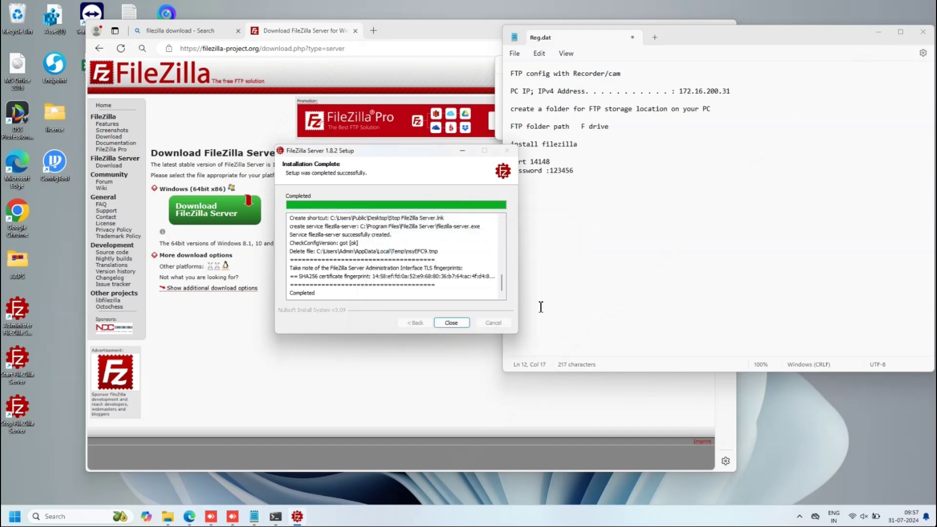
{"action": "left_click", "coordinate": [456, 322]}
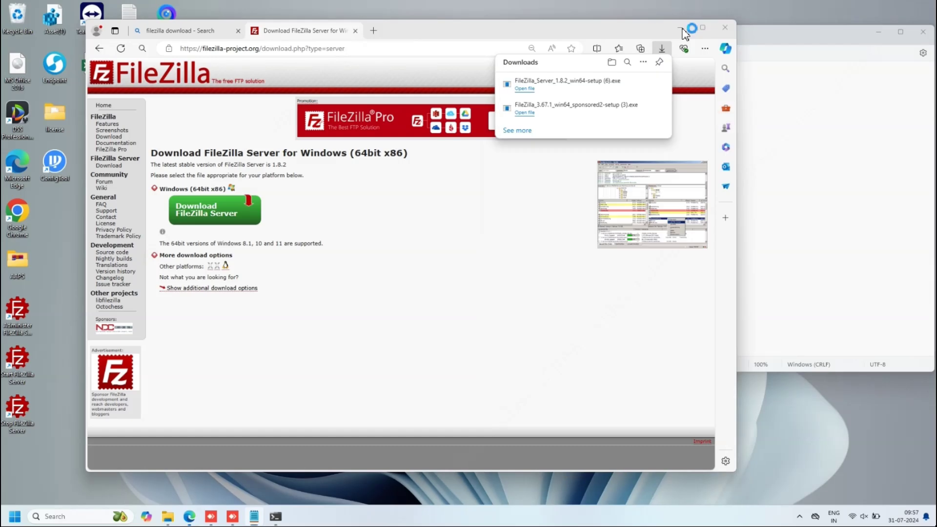
{"action": "left_click", "coordinate": [189, 517]}
- Run the FileZilla Client 3.67.1 installer from the Downloads folder
{"action": "mouse_move", "coordinate": [166, 518]}
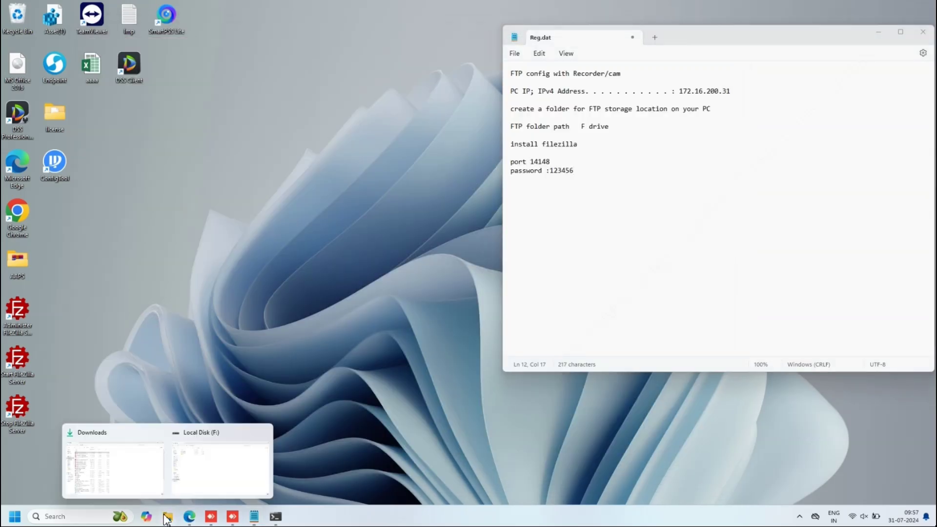
{"action": "left_click", "coordinate": [94, 464]}
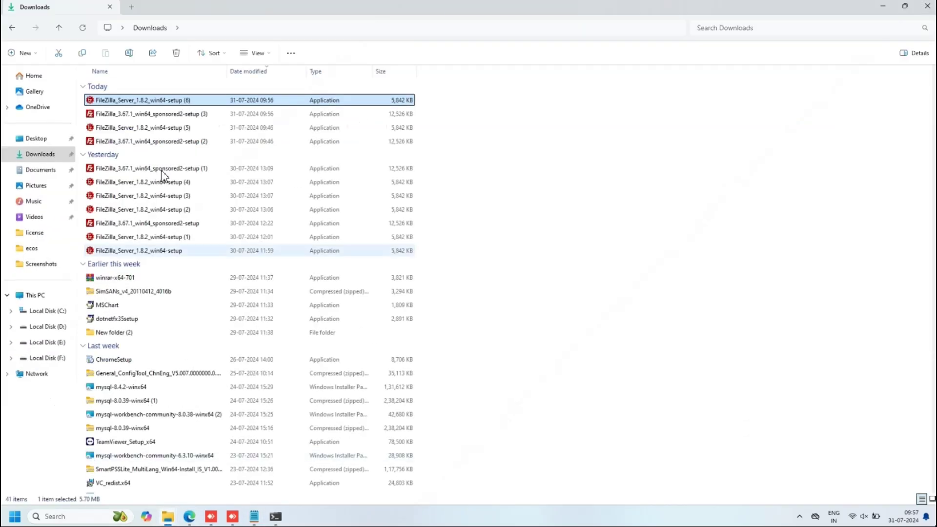
{"action": "double_click", "coordinate": [177, 115]}
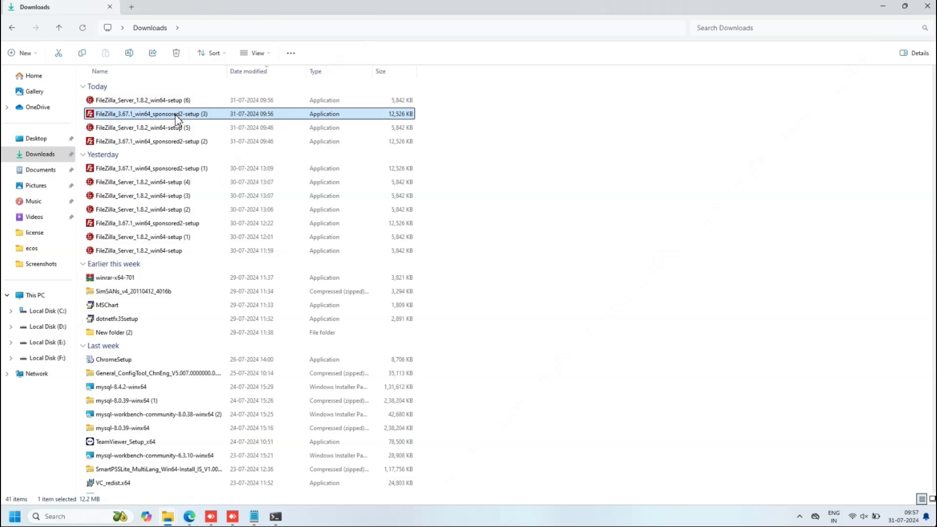
{"action": "left_click", "coordinate": [883, 6]}
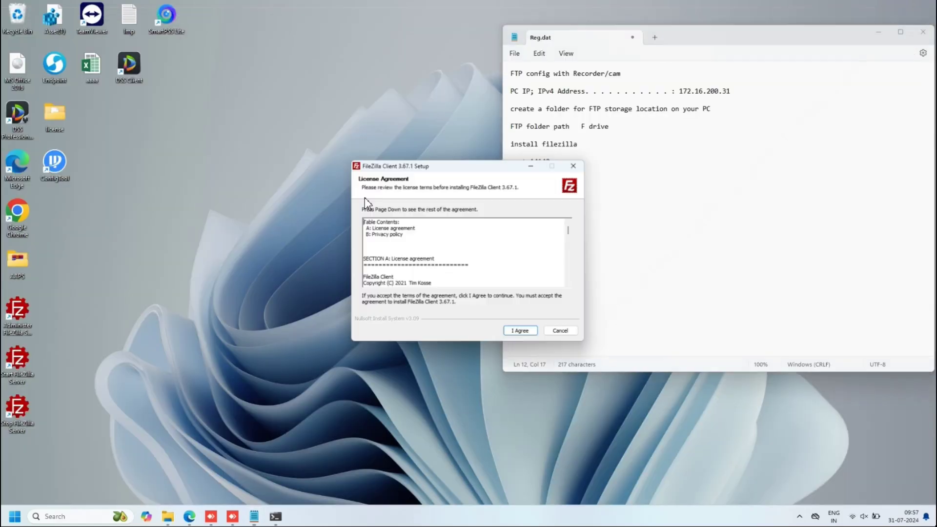
{"action": "left_click_drag", "start_coordinate": [407, 148], "coordinate": [349, 145]}
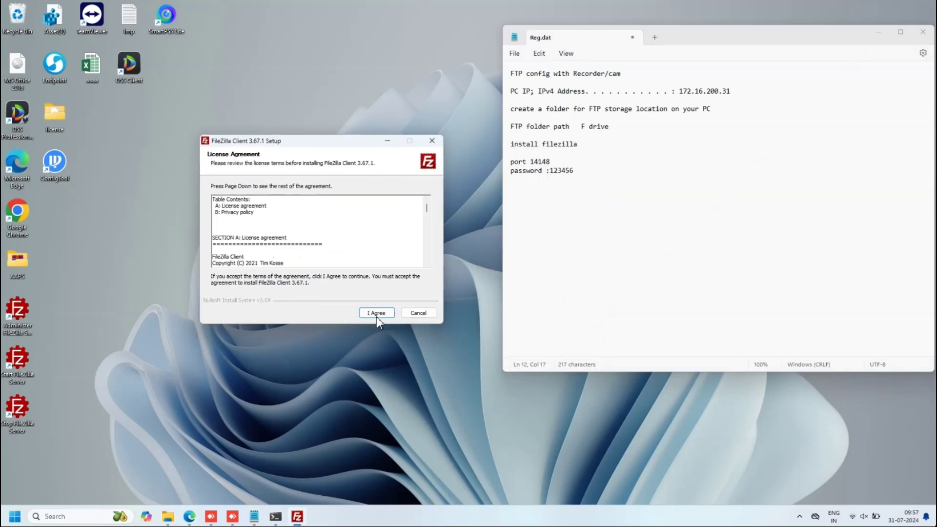
- Accept the licence, decline Opera, install for all users with defaults, then launch FileZilla
{"action": "left_click", "coordinate": [376, 317]}
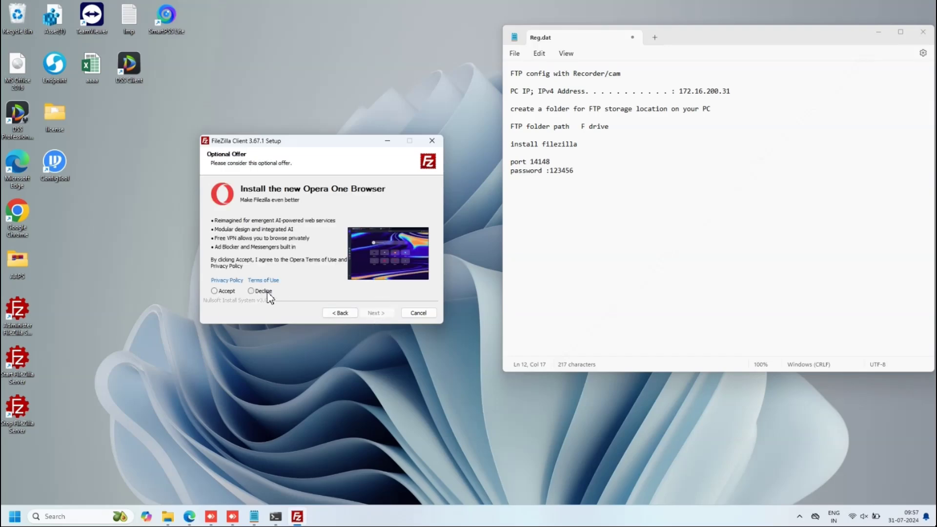
{"action": "left_click", "coordinate": [268, 293]}
{"action": "left_click", "coordinate": [378, 313]}
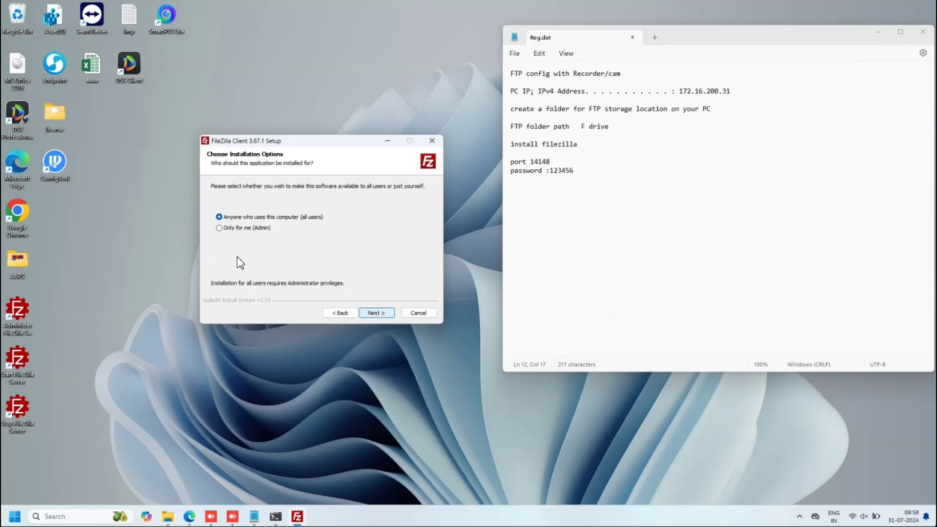
{"action": "left_click", "coordinate": [373, 314]}
{"action": "left_click", "coordinate": [376, 315]}
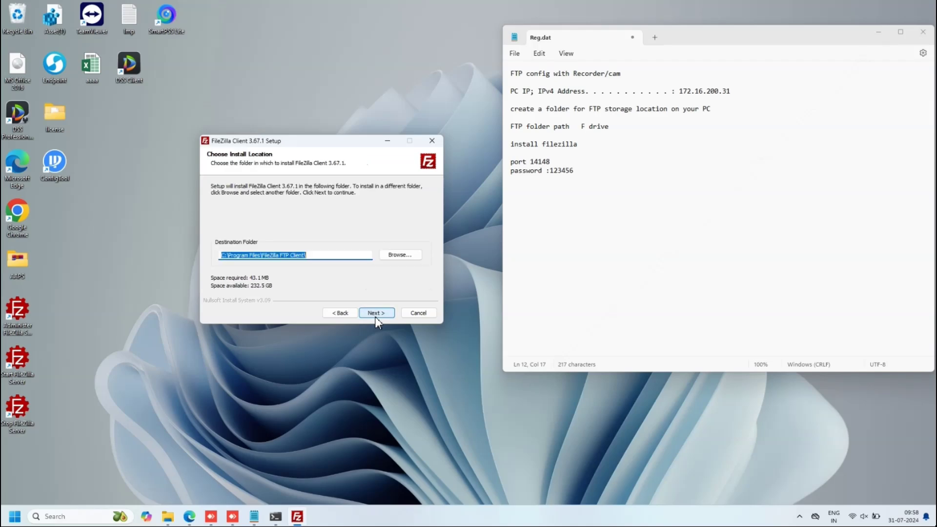
{"action": "left_click", "coordinate": [376, 315]}
{"action": "left_click", "coordinate": [376, 315]}
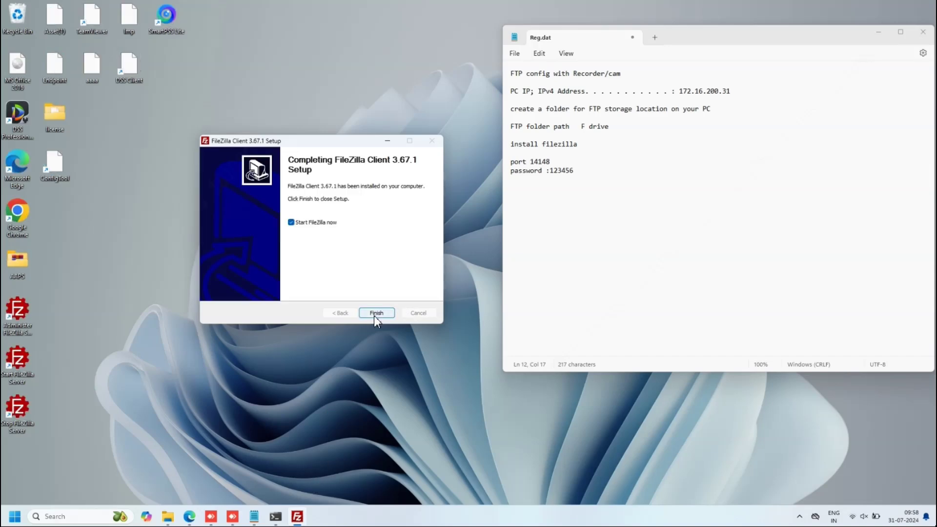
{"action": "left_click", "coordinate": [375, 316]}
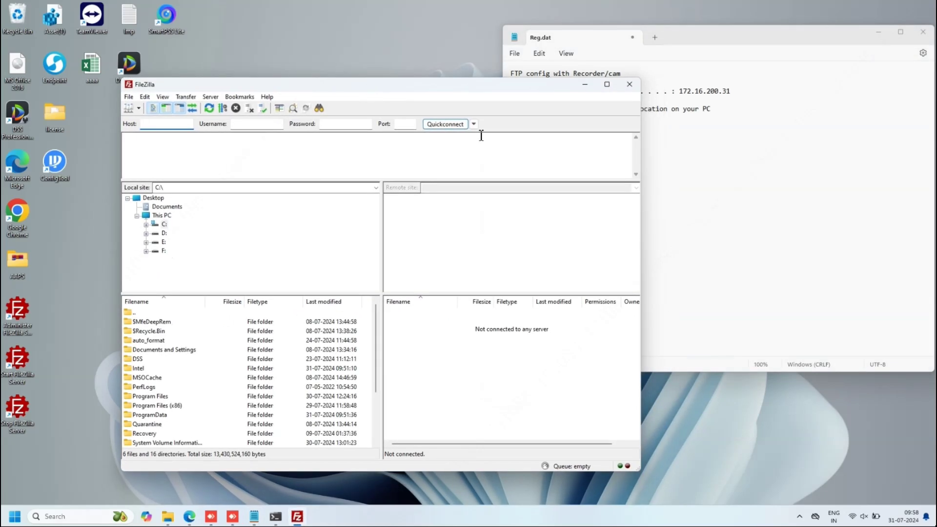
- Minimize the FileZilla client and start the FileZilla Server service
{"action": "left_click", "coordinate": [585, 84]}
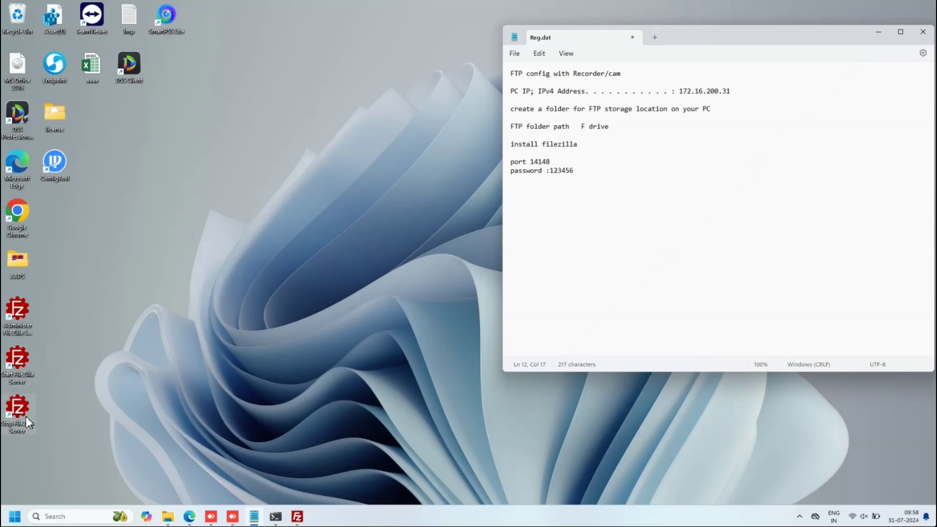
{"action": "double_click", "coordinate": [21, 367]}
{"action": "left_click", "coordinate": [25, 309]}
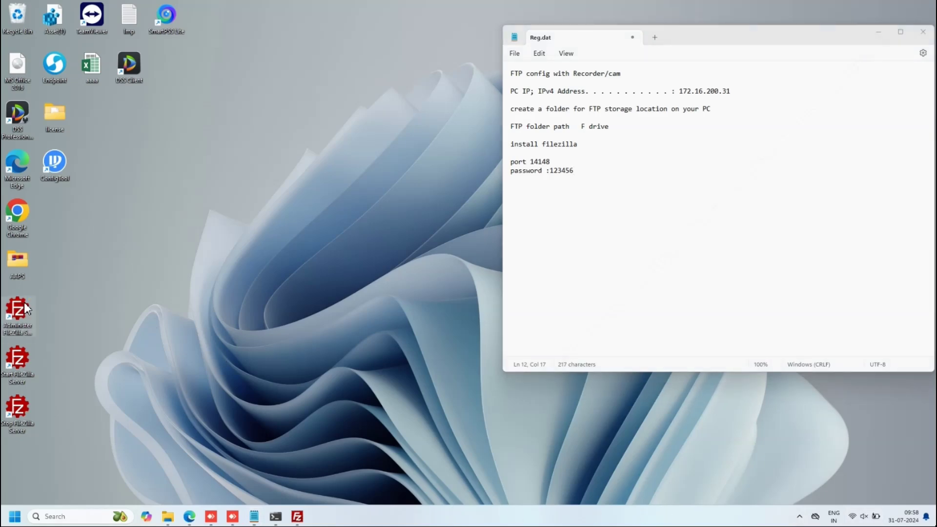
- Add the line 'start the server, then open the admin for filezilla' to Reg.dat
{"action": "left_click", "coordinate": [666, 208]}
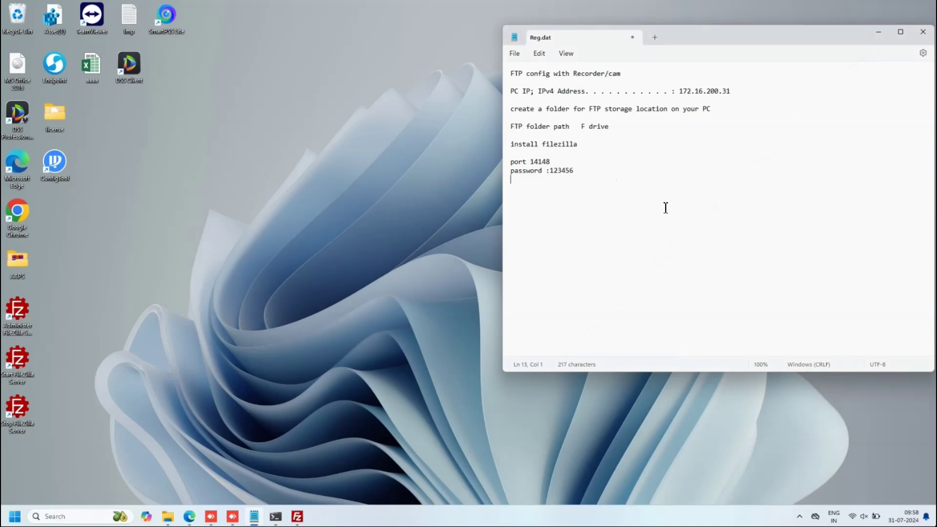
{"action": "key", "text": "Return"}
{"action": "type", "text": "strat"}
{"action": "key", "text": "BackSpace"}
{"action": "type", "text": "art the server, then open the admin"}
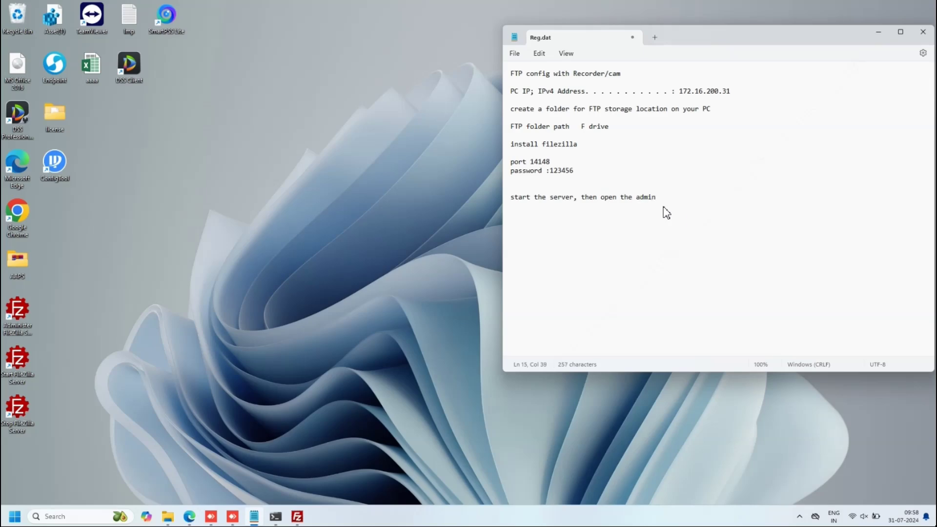
{"action": "type", "text": "for filezilla"}
- Connect the admin interface to host 127.0.0.1 on port 14148
{"action": "left_click", "coordinate": [800, 516]}
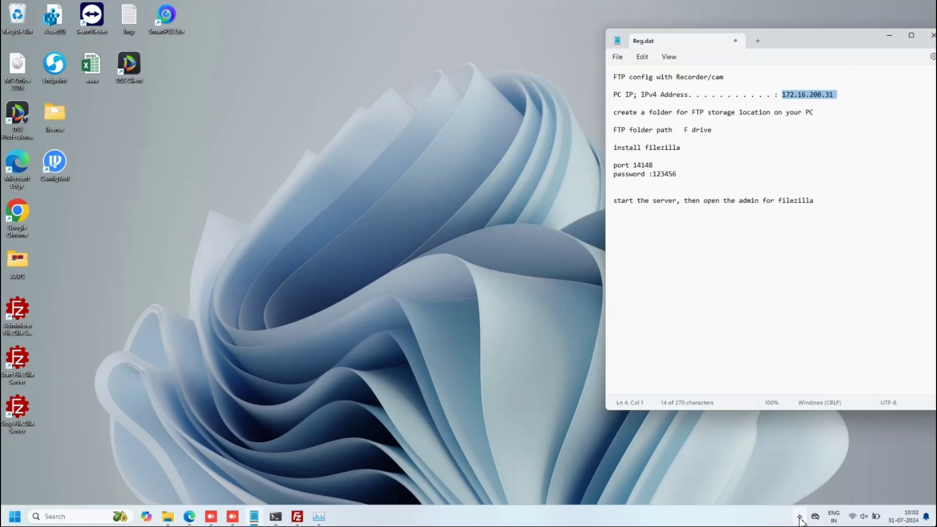
{"action": "left_click", "coordinate": [800, 516]}
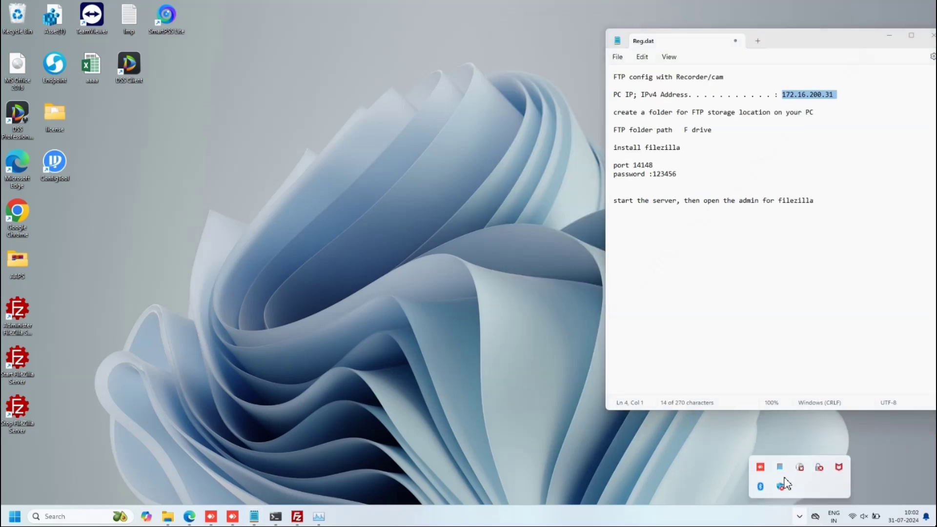
{"action": "left_click", "coordinate": [30, 305]}
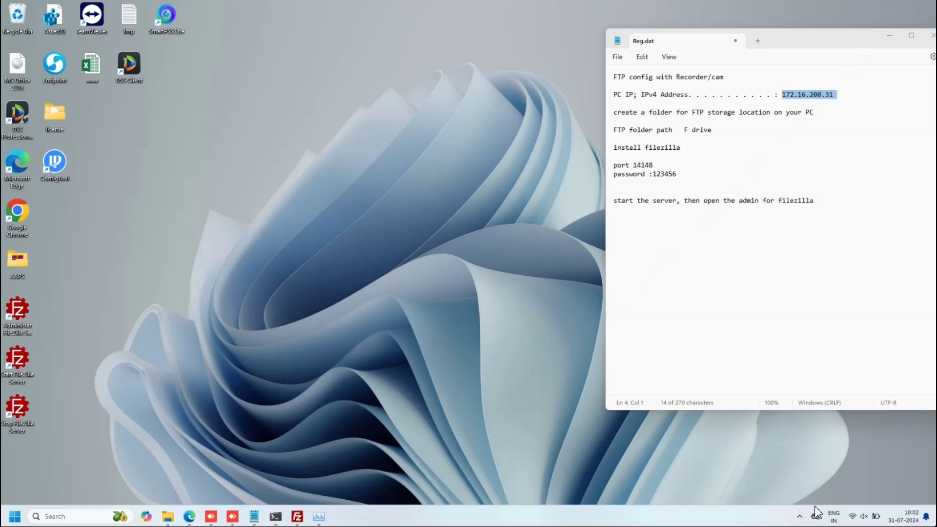
{"action": "left_click", "coordinate": [799, 516]}
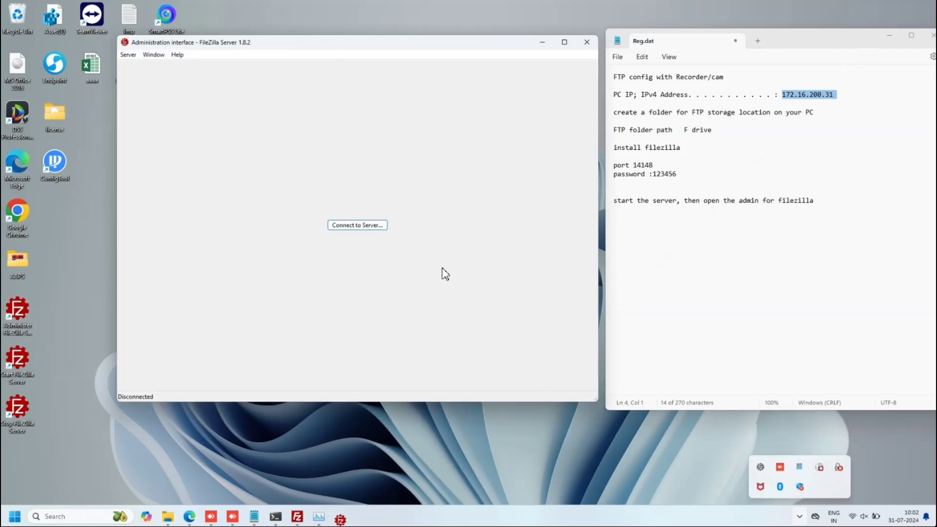
{"action": "left_click", "coordinate": [356, 225]}
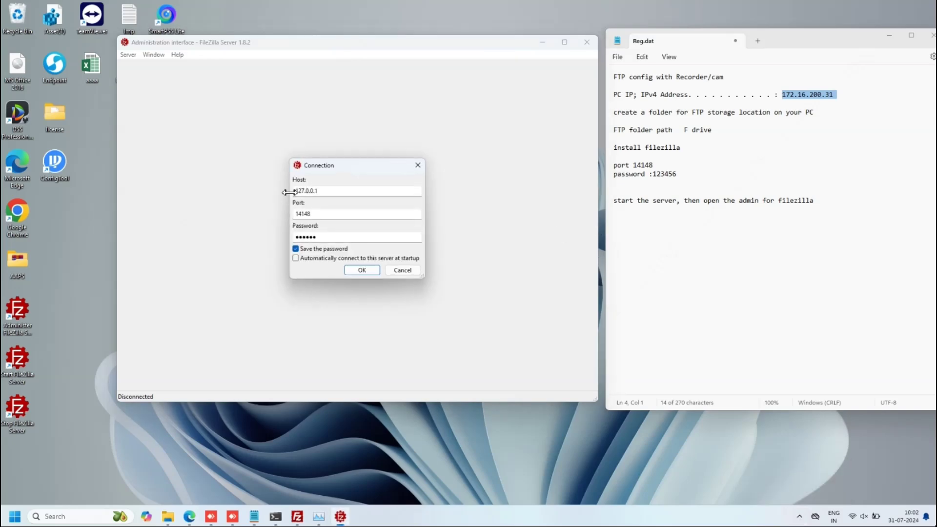
{"action": "left_click_drag", "start_coordinate": [338, 192], "coordinate": [292, 191]}
{"action": "double_click", "coordinate": [320, 213]}
{"action": "left_click", "coordinate": [362, 270]}
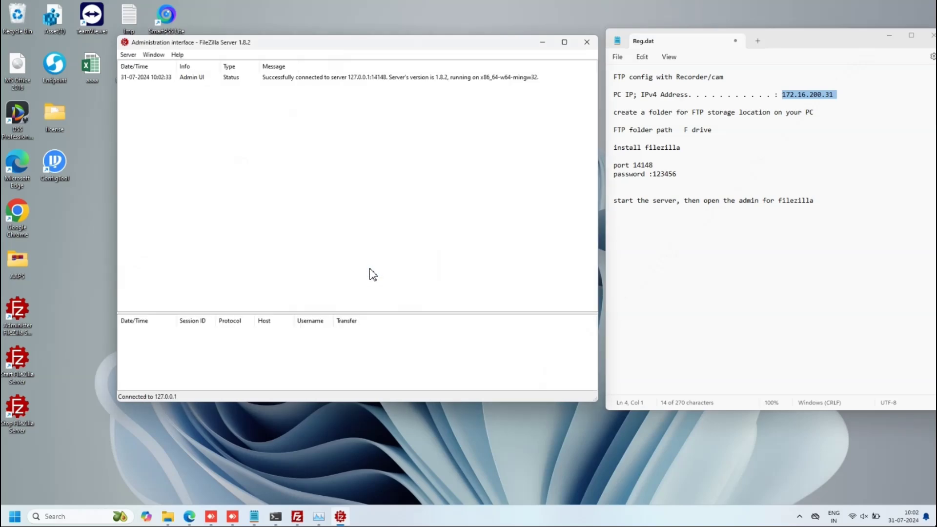
- Open the server configuration from the Server menu
{"action": "left_click", "coordinate": [546, 81]}
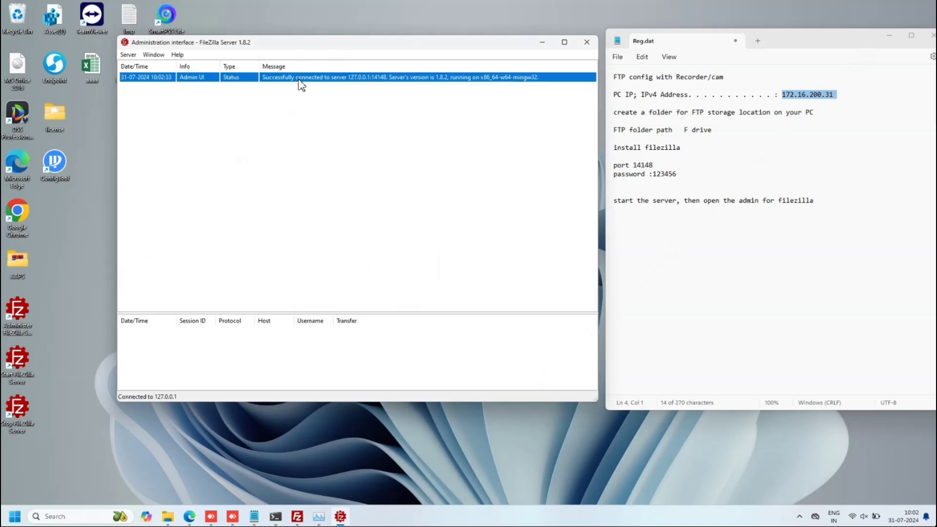
{"action": "left_click", "coordinate": [127, 55]}
{"action": "left_click", "coordinate": [151, 87]}
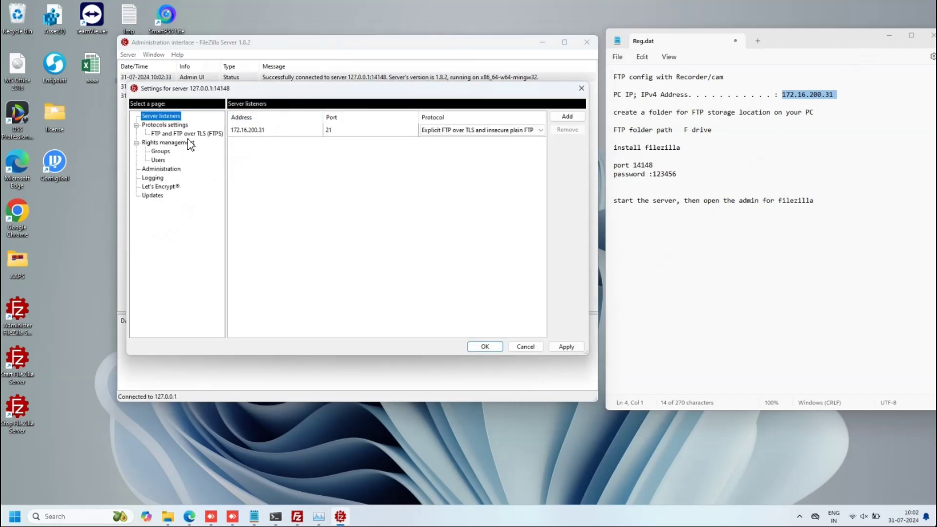
- Check the 172.16.200.31 port 21 listener and protocol unchanged, then open Rights management > Users
{"action": "left_click_drag", "start_coordinate": [327, 93], "coordinate": [295, 89]}
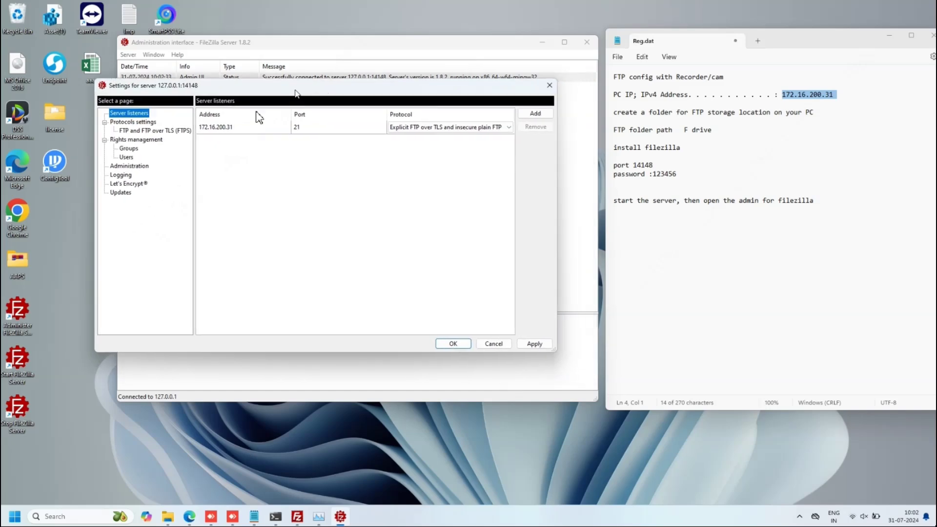
{"action": "double_click", "coordinate": [202, 127]}
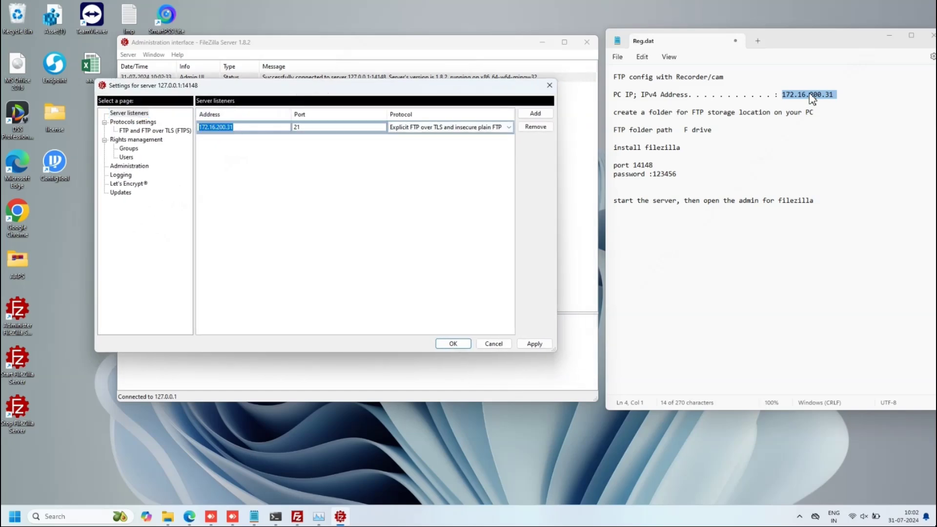
{"action": "left_click_drag", "start_coordinate": [834, 95], "coordinate": [784, 102]}
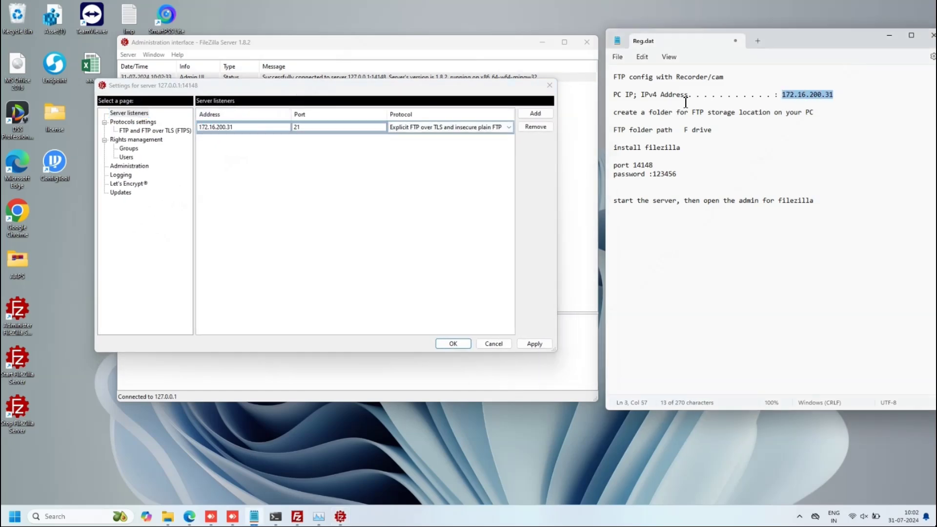
{"action": "left_click_drag", "start_coordinate": [243, 127], "coordinate": [191, 125]}
{"action": "left_click", "coordinate": [319, 127]}
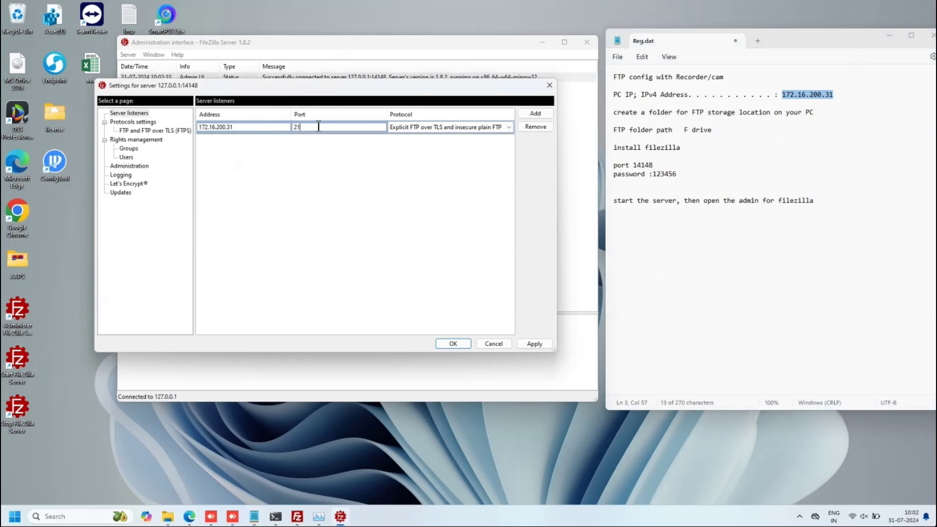
{"action": "left_click_drag", "start_coordinate": [318, 127], "coordinate": [293, 127]}
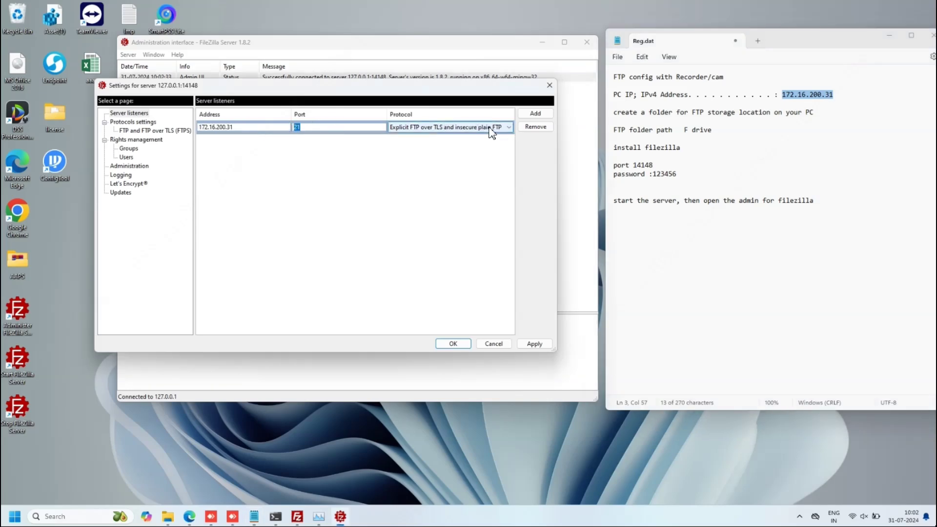
{"action": "left_click", "coordinate": [506, 128]}
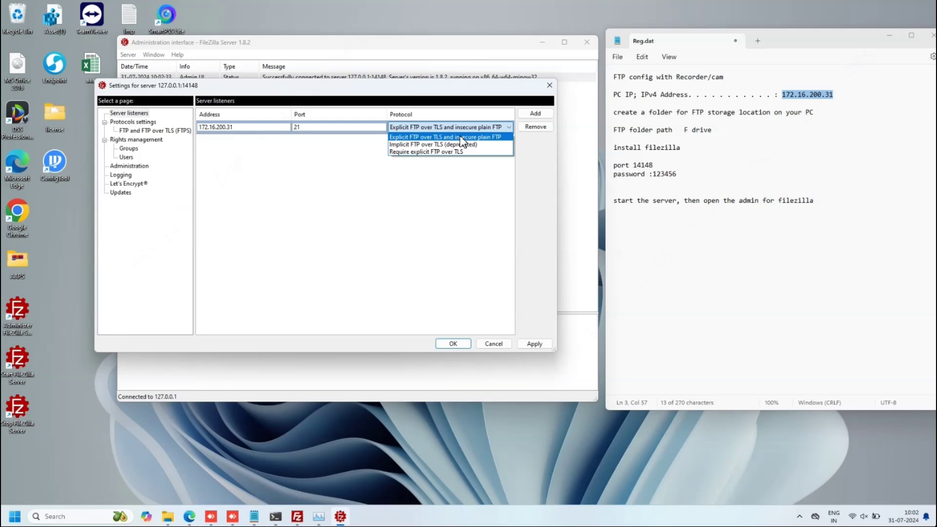
{"action": "left_click", "coordinate": [460, 137]}
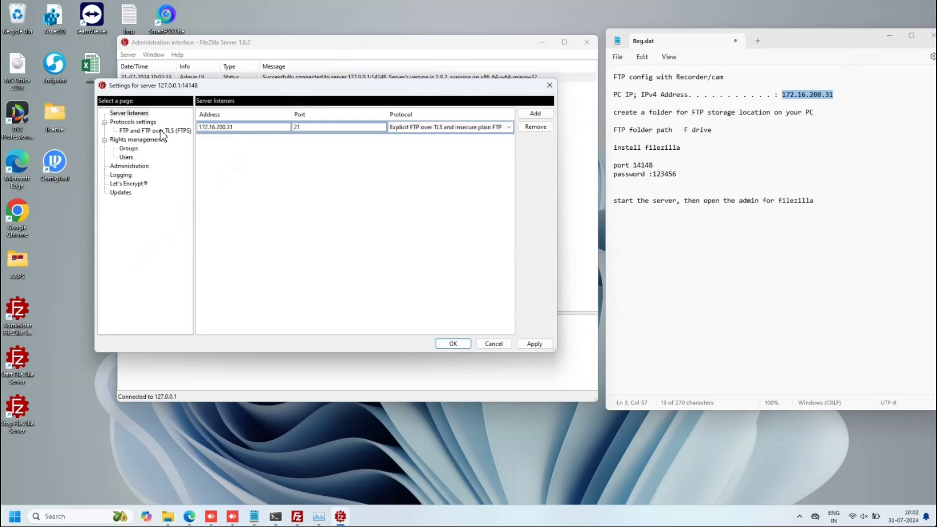
{"action": "left_click", "coordinate": [125, 159]}
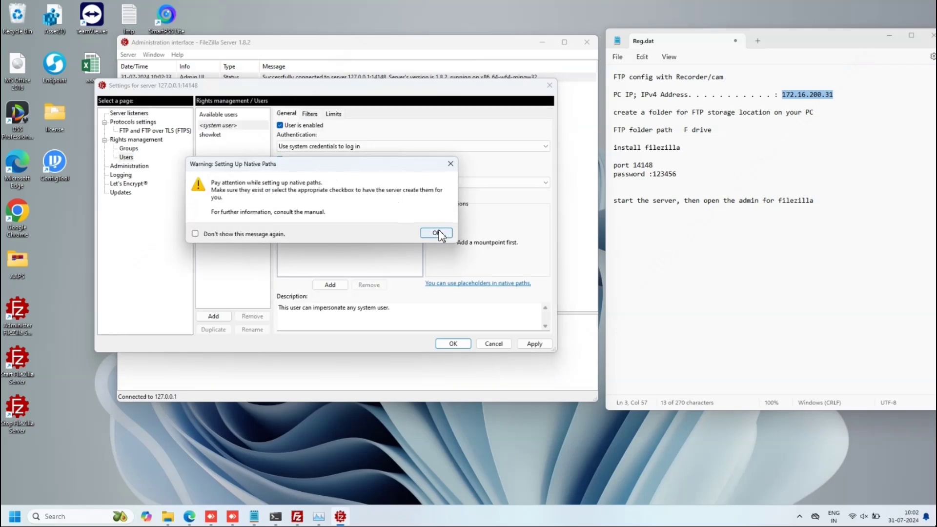
- Add a user named admin with authentication set to Require a password to log in
{"action": "left_click", "coordinate": [437, 233]}
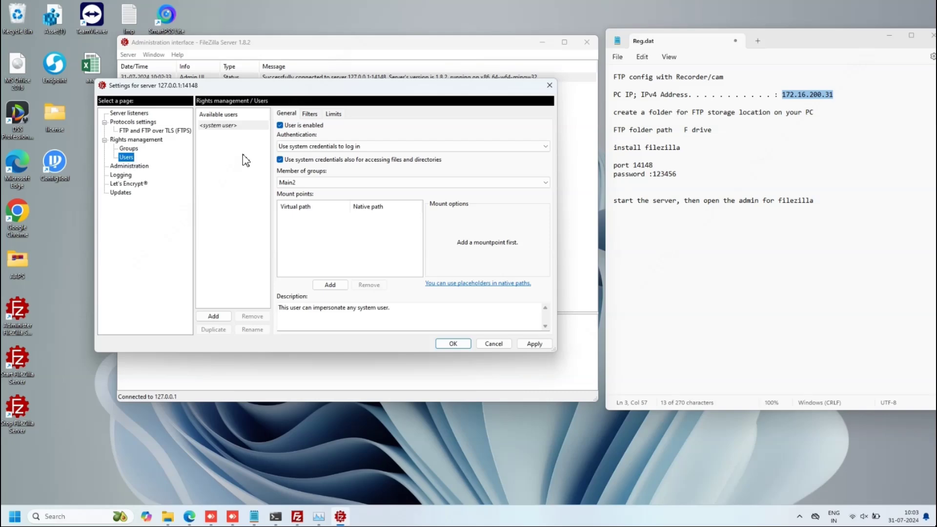
{"action": "left_click", "coordinate": [214, 316]}
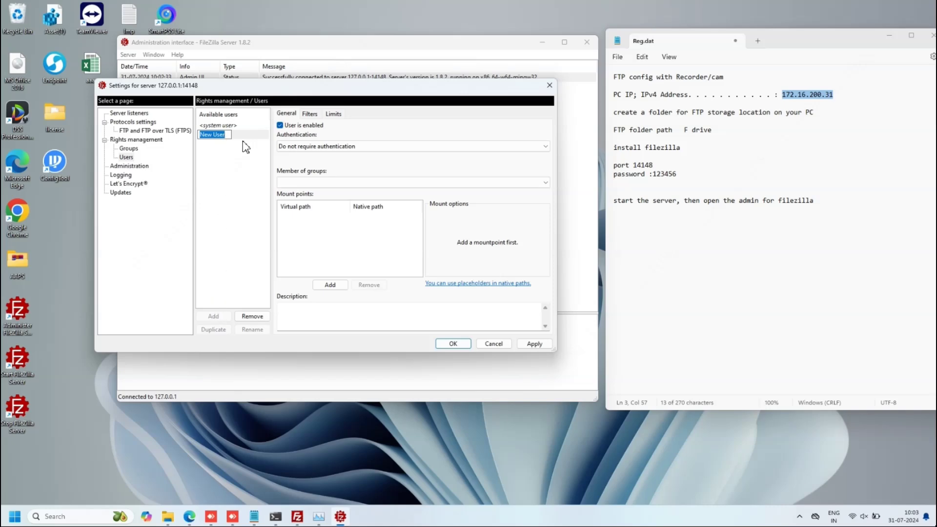
{"action": "type", "text": "admin"}
{"action": "left_click", "coordinate": [345, 147]}
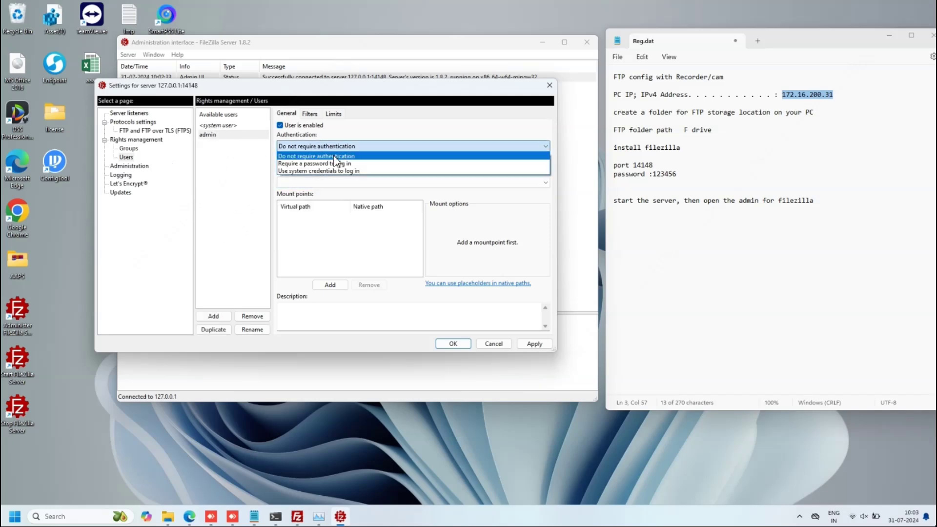
{"action": "left_click", "coordinate": [317, 163]}
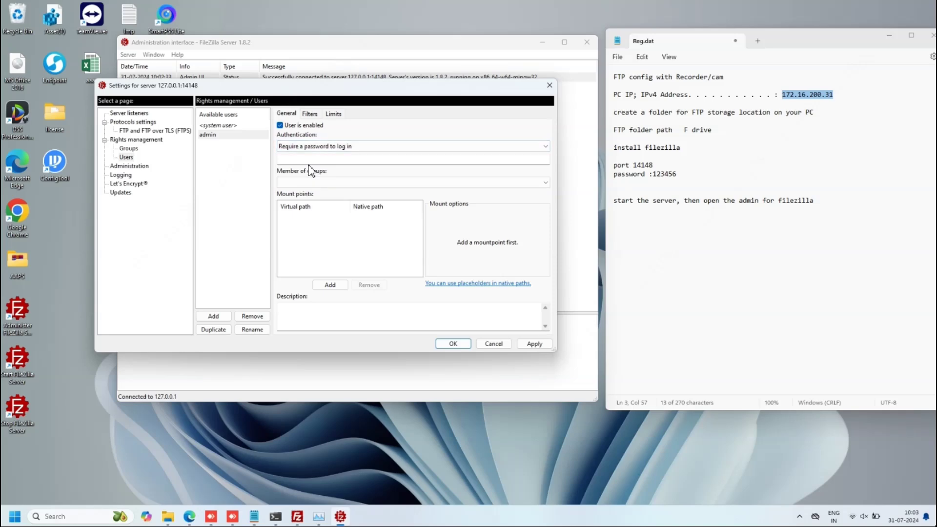
- Enter the admin user's password, then start a new line in the Notepad notes
{"action": "left_click", "coordinate": [316, 160]}
{"action": "type", "text": "12"}
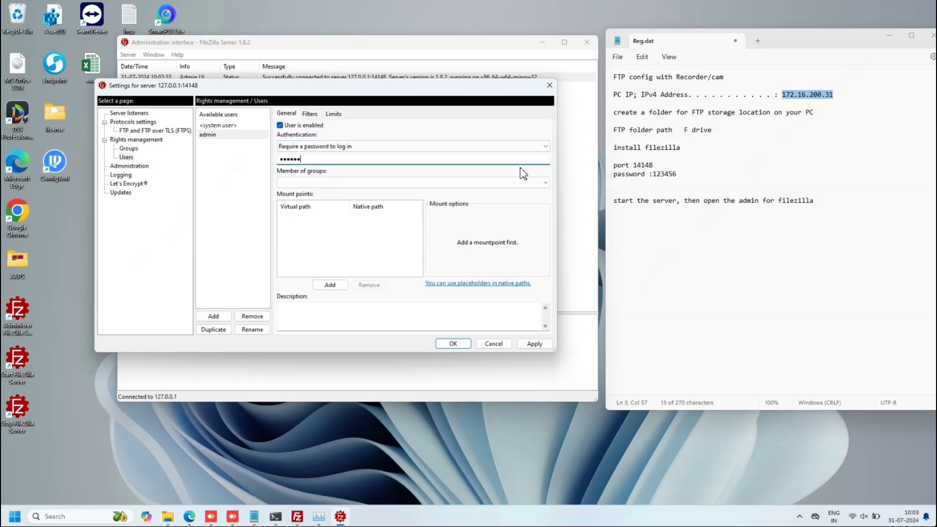
{"action": "left_click", "coordinate": [649, 243]}
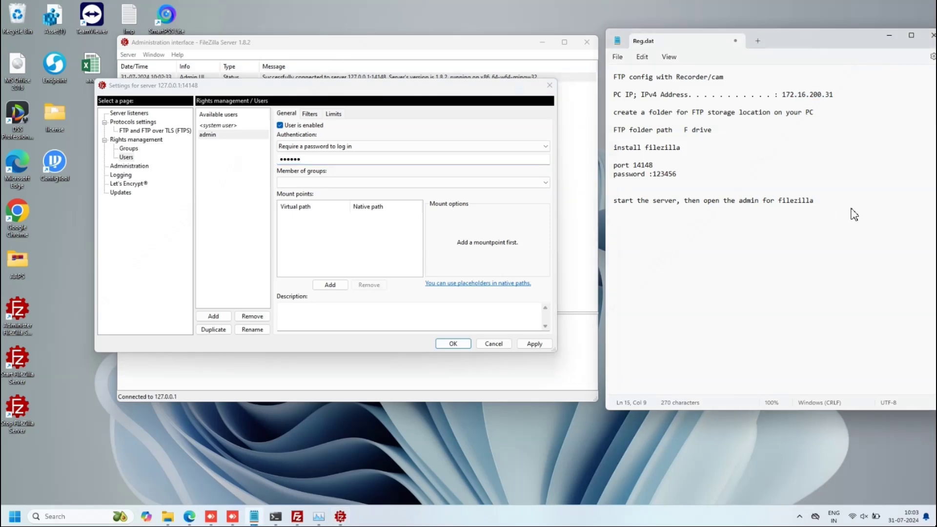
{"action": "key", "text": "Return"}
{"action": "key", "text": "Return"}
{"action": "key", "text": "Return"}
- Write the username admin and the user's password into Reg.dat
{"action": "type", "text": "user pass"}
{"action": "type", "text": "word;123456"}
{"action": "type", "text": "u"}
{"action": "type", "text": "name: admi"}
{"action": "type", "text": "n"}
{"action": "left_click", "coordinate": [702, 270]}
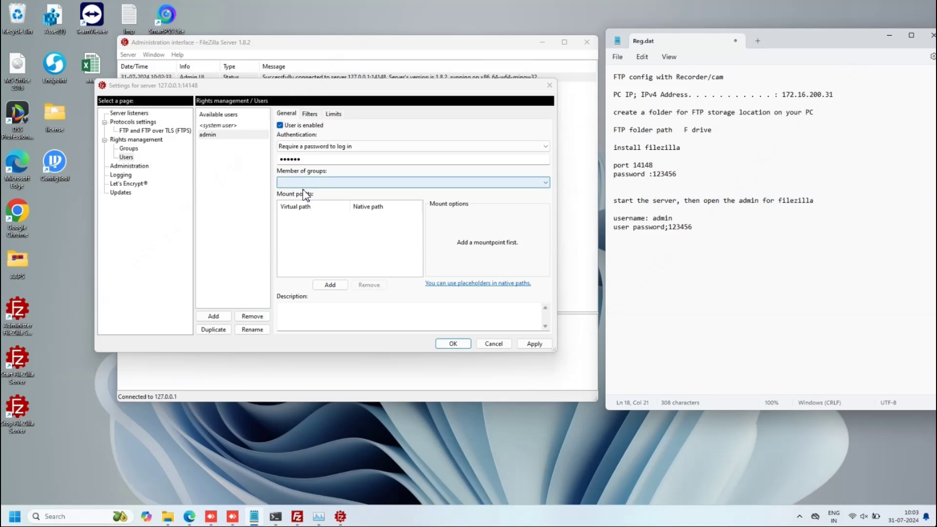
- Add a mount point for admin with virtual path /FTP, replacing the rejected \FTP entry
{"action": "left_click", "coordinate": [315, 222]}
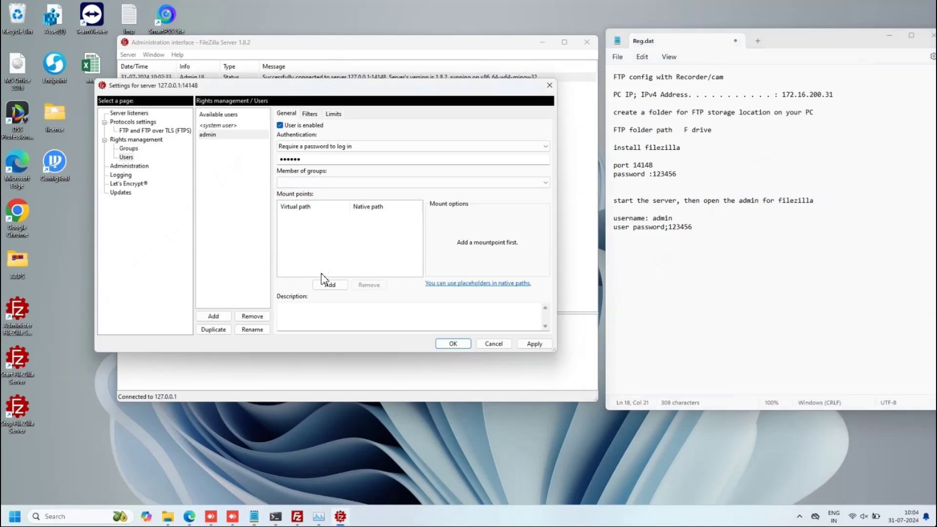
{"action": "left_click", "coordinate": [330, 285]}
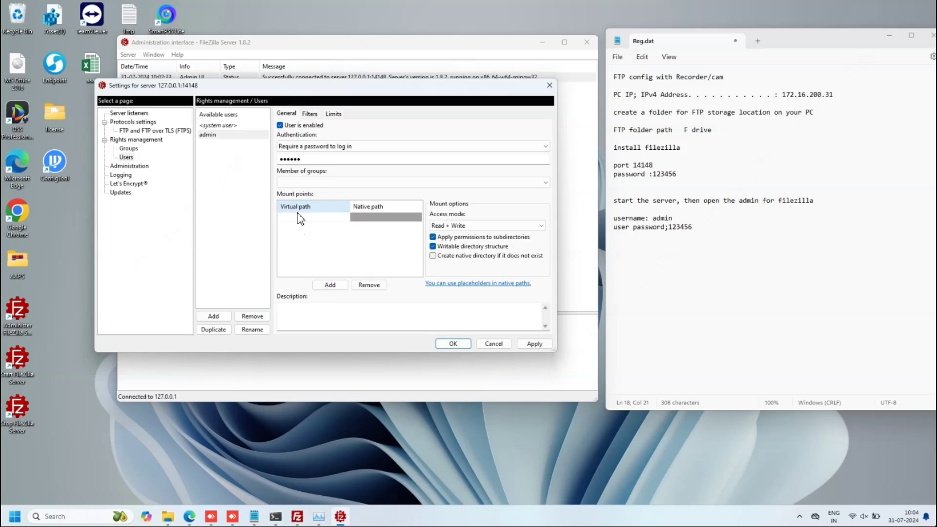
{"action": "left_click", "coordinate": [300, 218]}
{"action": "type", "text": "\\FTP"}
{"action": "left_click", "coordinate": [364, 221]}
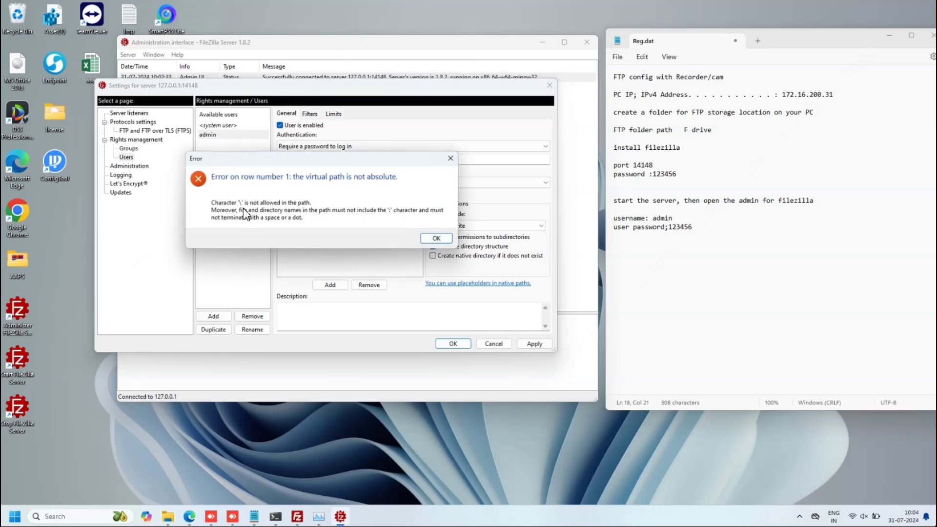
{"action": "left_click", "coordinate": [436, 238]}
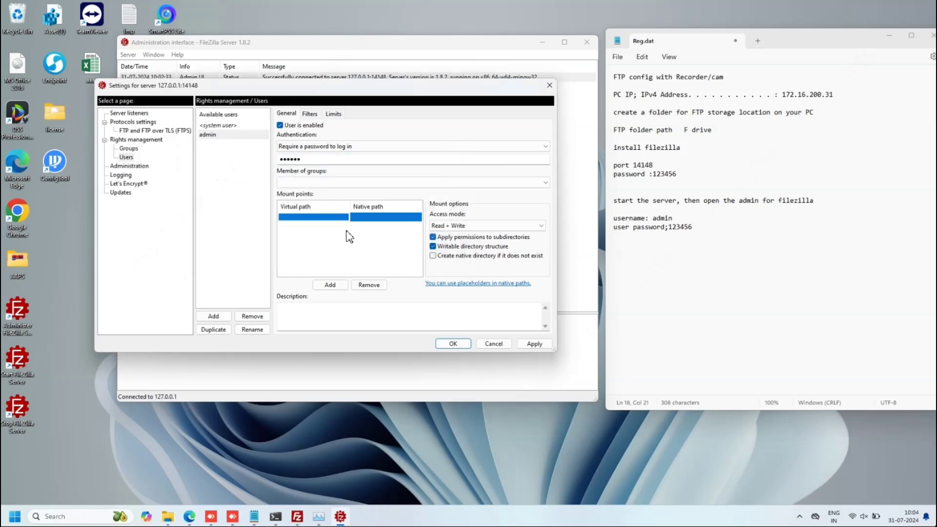
{"action": "left_click", "coordinate": [292, 225]}
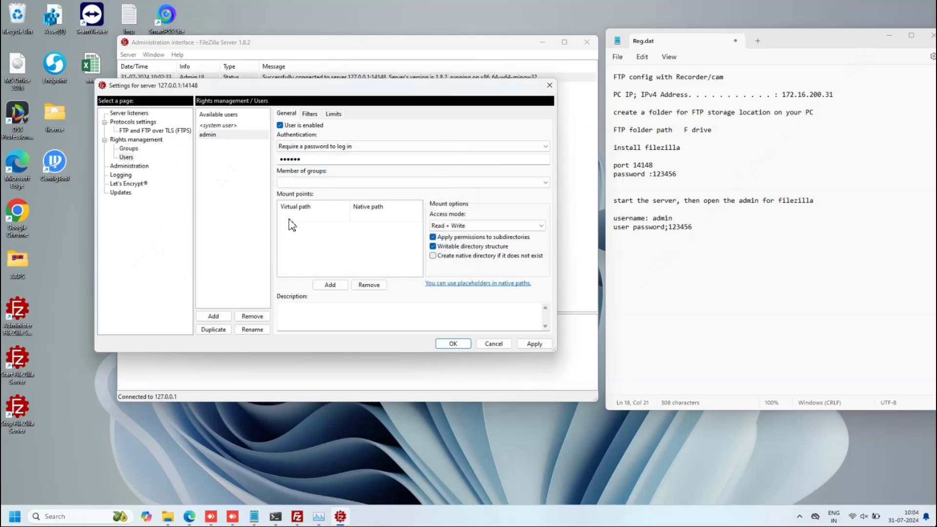
{"action": "type", "text": "/FTP"}
{"action": "left_click", "coordinate": [362, 222]}
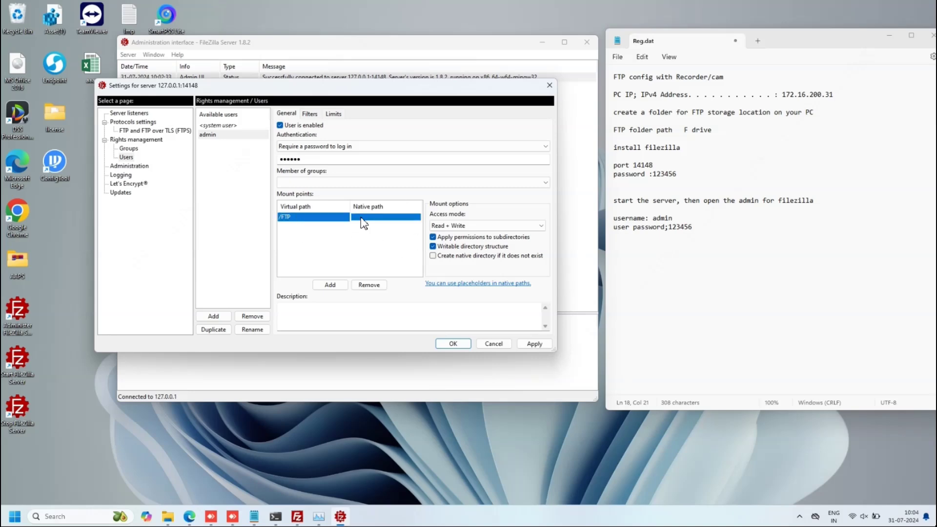
{"action": "left_click", "coordinate": [364, 220]}
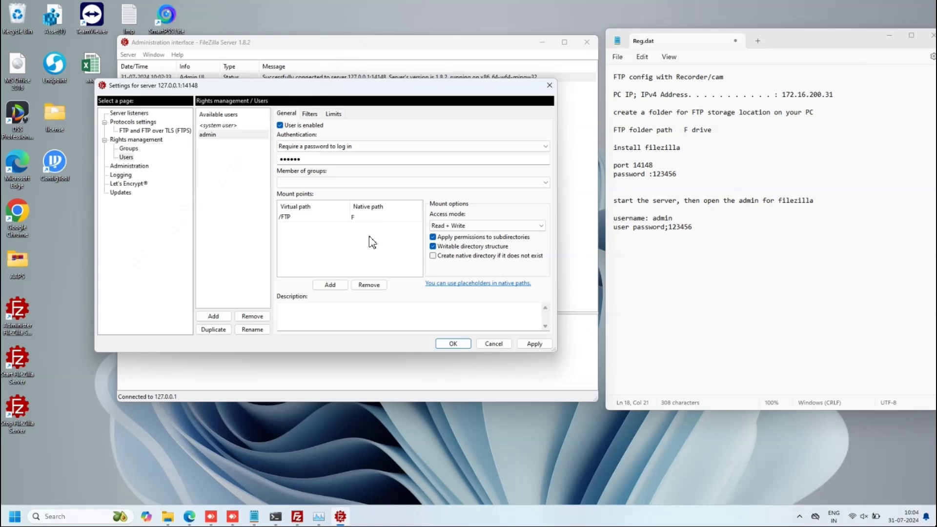
- Confirm the FTP folder exists on drive F in File Explorer
{"action": "left_click", "coordinate": [170, 519]}
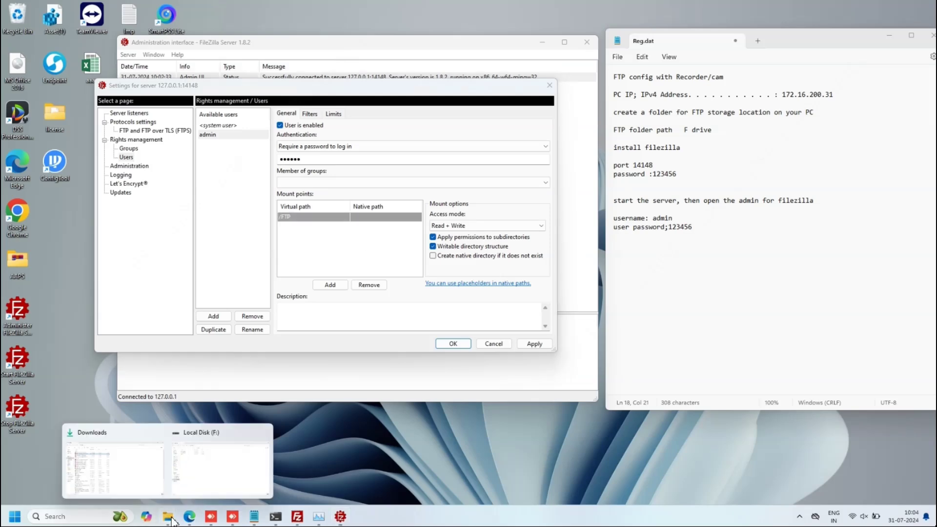
{"action": "left_click", "coordinate": [198, 467]}
{"action": "left_click", "coordinate": [111, 104]}
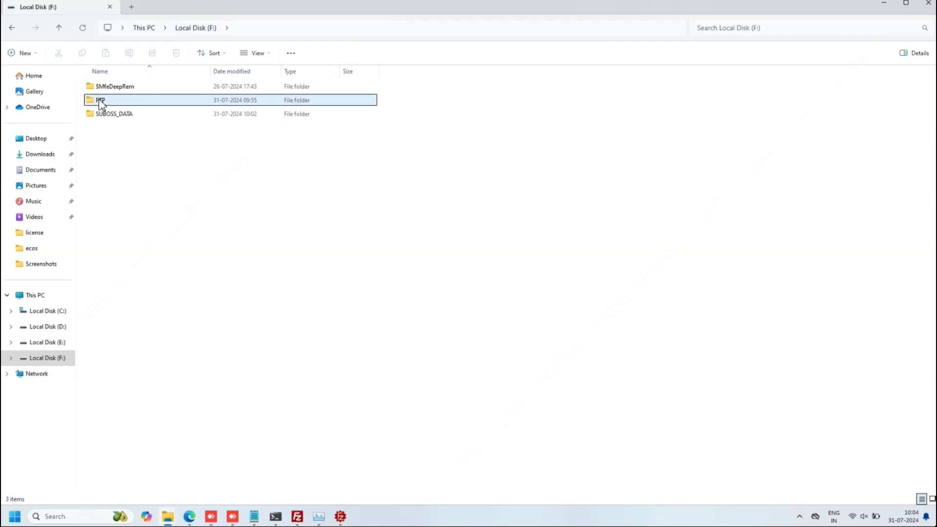
{"action": "left_click", "coordinate": [883, 4]}
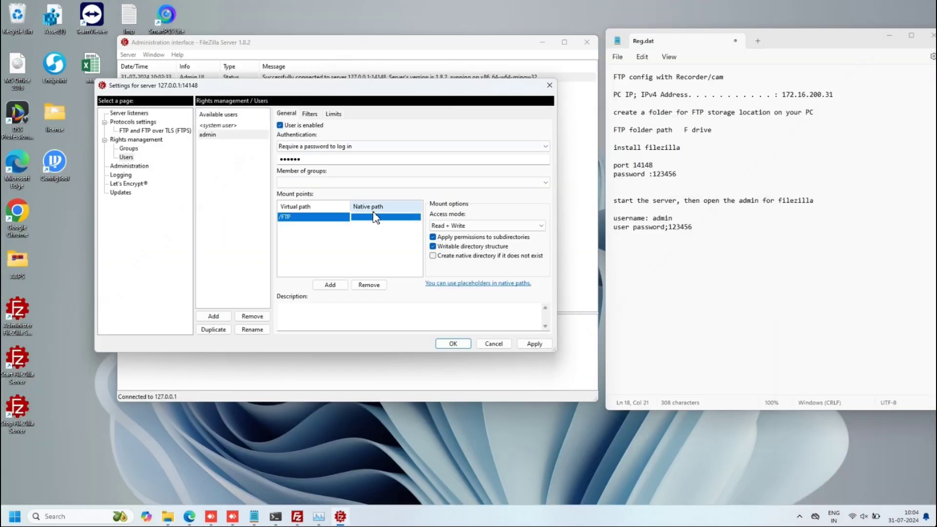
- Set the mount point's native path to F:\FTP and save the user settings
{"action": "left_click", "coordinate": [374, 217]}
{"action": "type", "text": "F:\\FTP"}
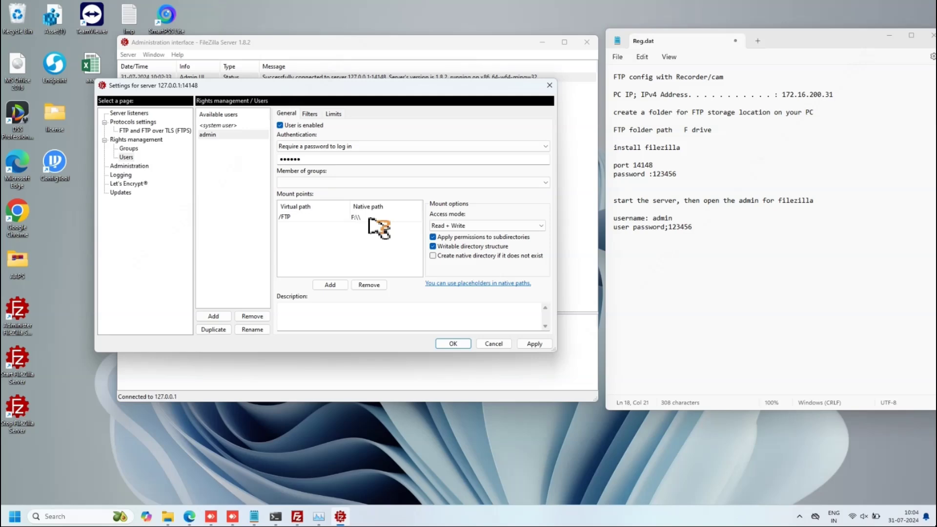
{"action": "left_click", "coordinate": [368, 251]}
{"action": "left_click", "coordinate": [466, 309]}
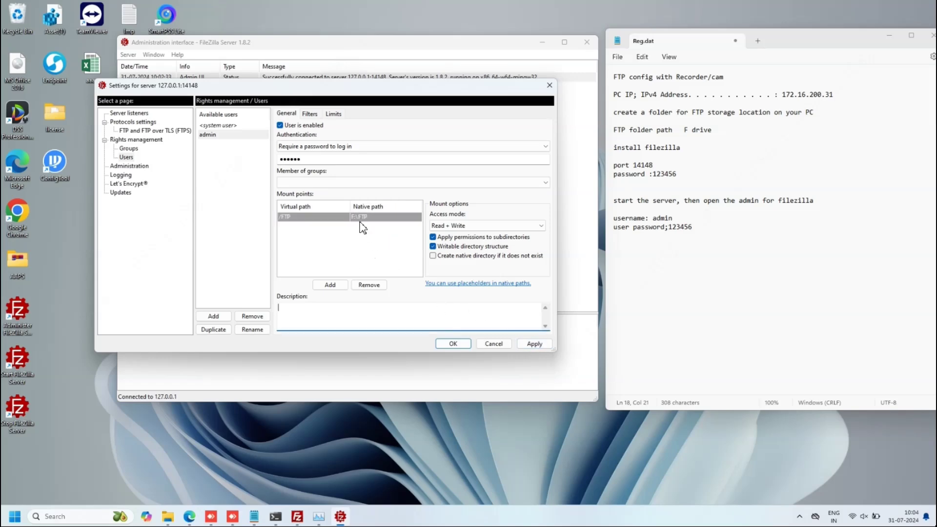
{"action": "left_click", "coordinate": [454, 346]}
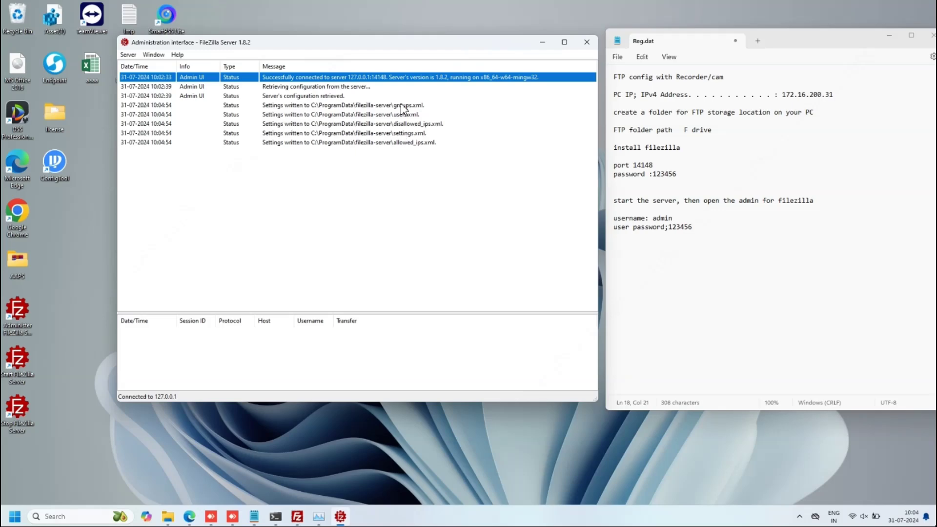
- Quickconnect the client to 172.16.200.31 port 21 as admin with the user's password
{"action": "left_click_drag", "start_coordinate": [438, 43], "coordinate": [428, 39]}
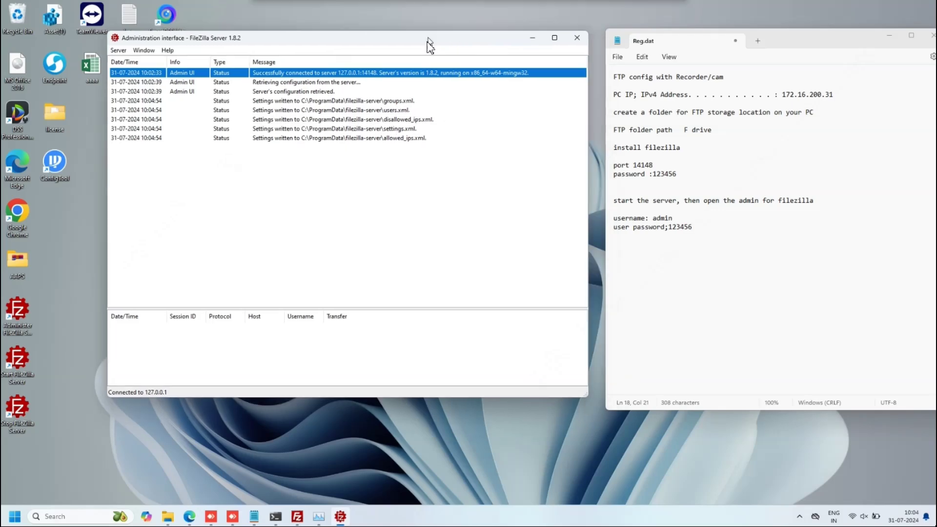
{"action": "left_click", "coordinate": [296, 516]}
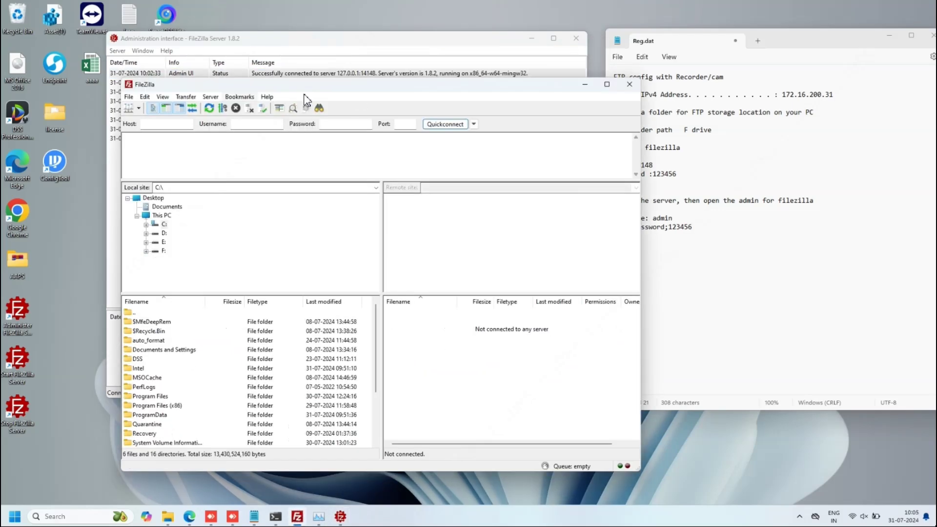
{"action": "left_click_drag", "start_coordinate": [339, 87], "coordinate": [353, 87]}
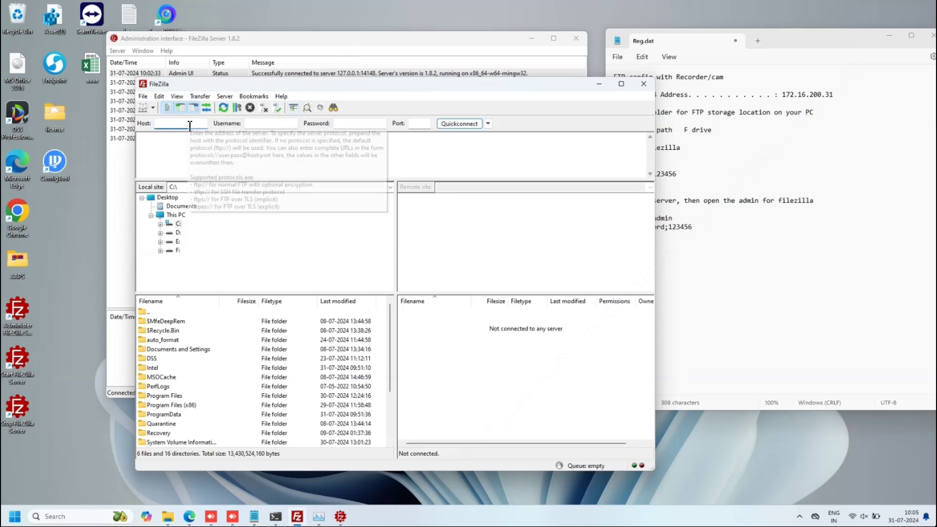
{"action": "type", "text": "172"}
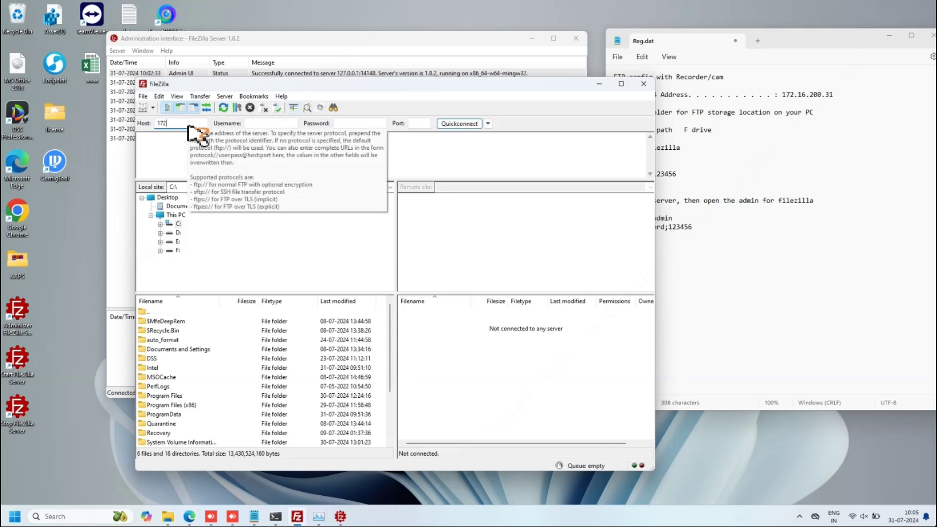
{"action": "type", "text": ".16."}
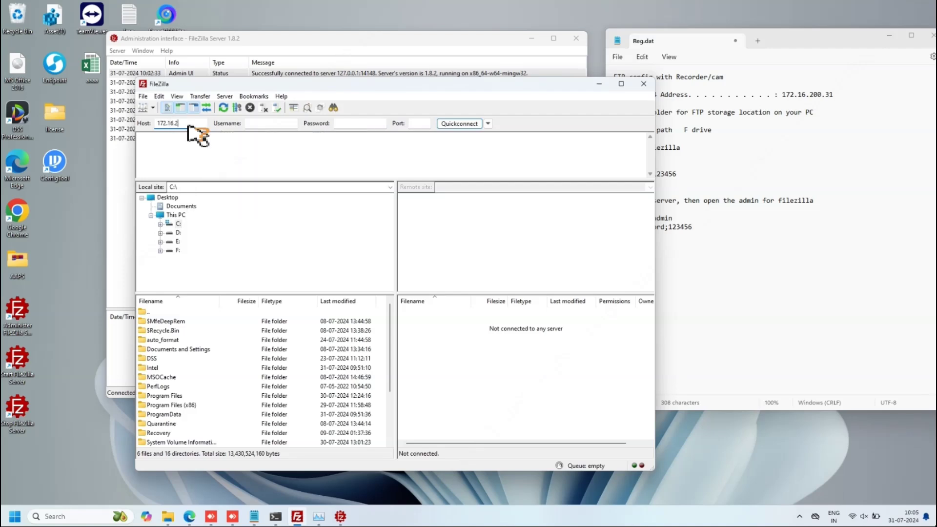
{"action": "type", "text": "200.31"}
{"action": "left_click", "coordinate": [258, 125]}
{"action": "type", "text": "adm"}
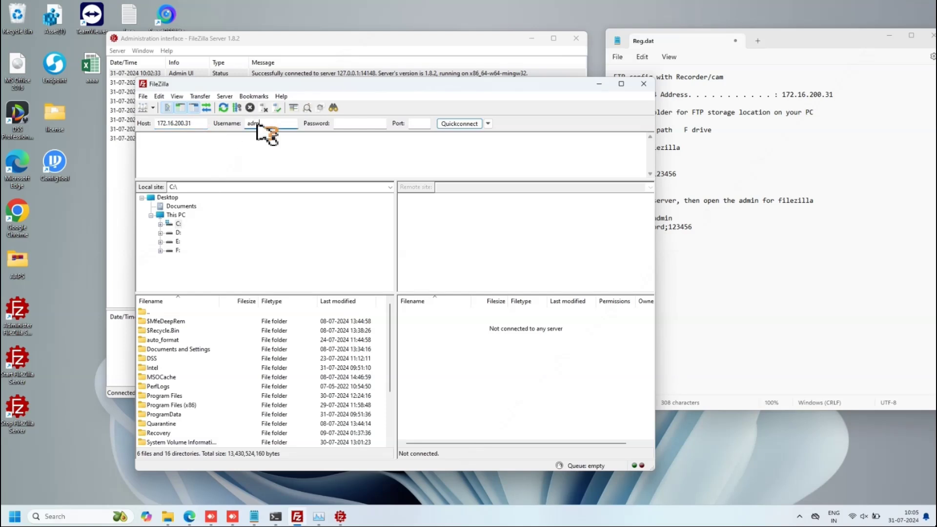
{"action": "type", "text": "in"}
{"action": "left_click", "coordinate": [350, 125]}
{"action": "type", "text": "123456"}
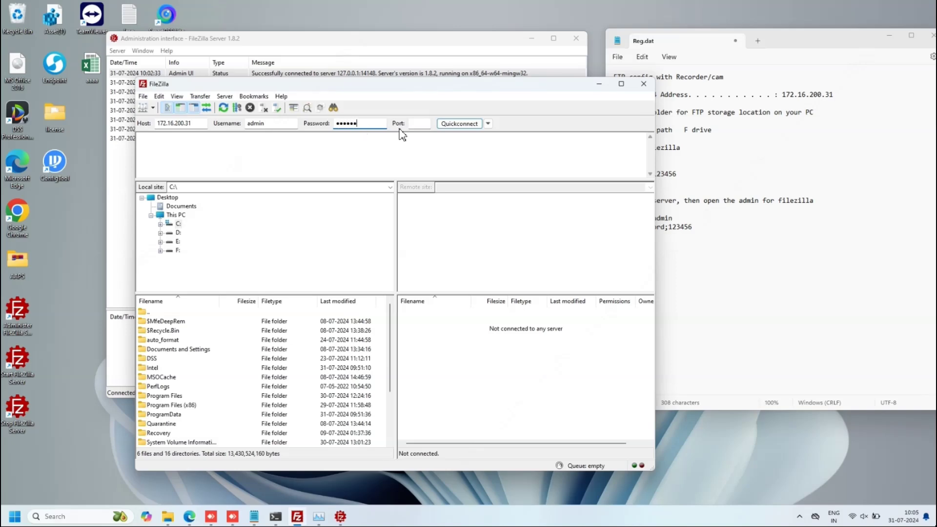
{"action": "left_click", "coordinate": [418, 124]}
{"action": "type", "text": "21"}
{"action": "left_click", "coordinate": [476, 126]}
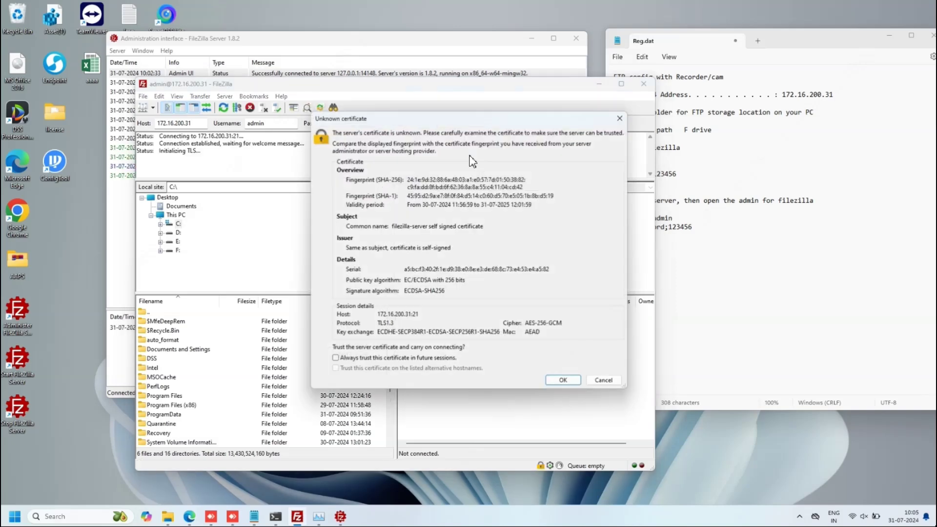
- Trust the server certificate and open the empty /FTP folder, checking the listing message
{"action": "left_click", "coordinate": [561, 382]}
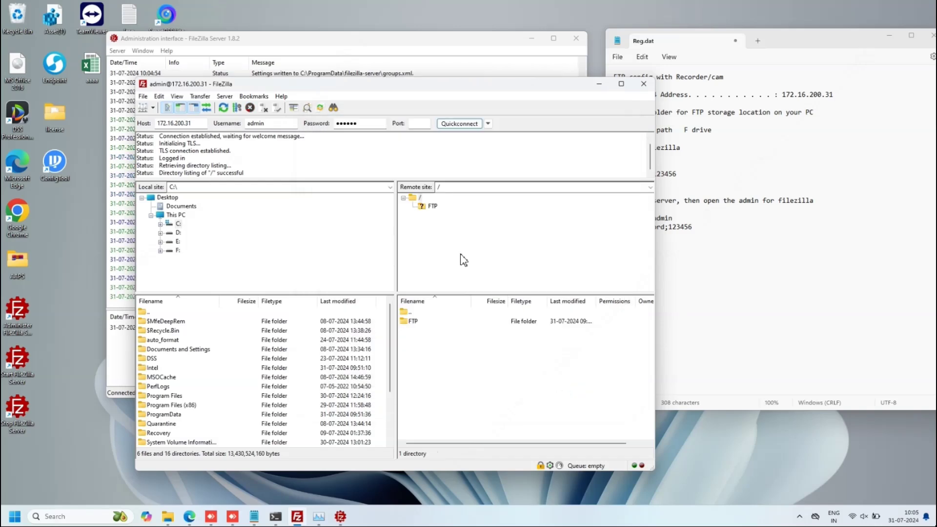
{"action": "left_click", "coordinate": [432, 206]}
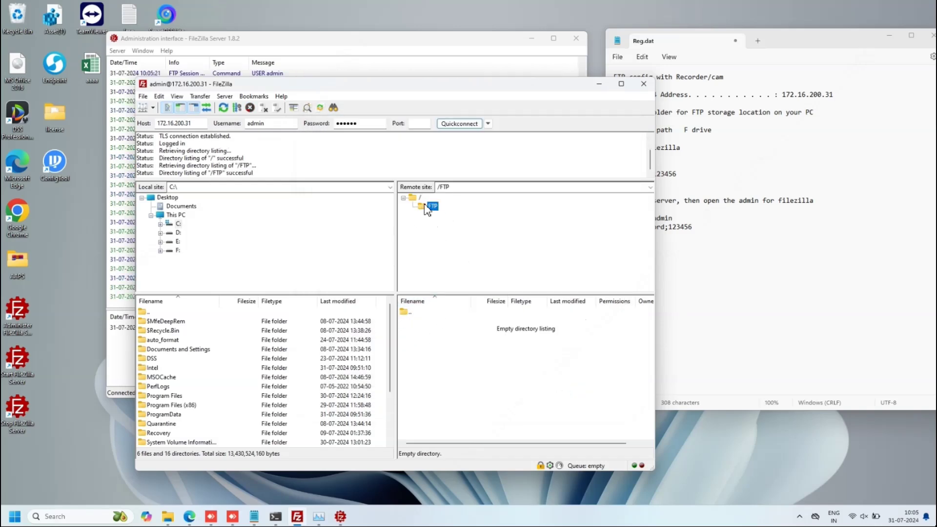
{"action": "left_click_drag", "start_coordinate": [503, 97], "coordinate": [459, 89]}
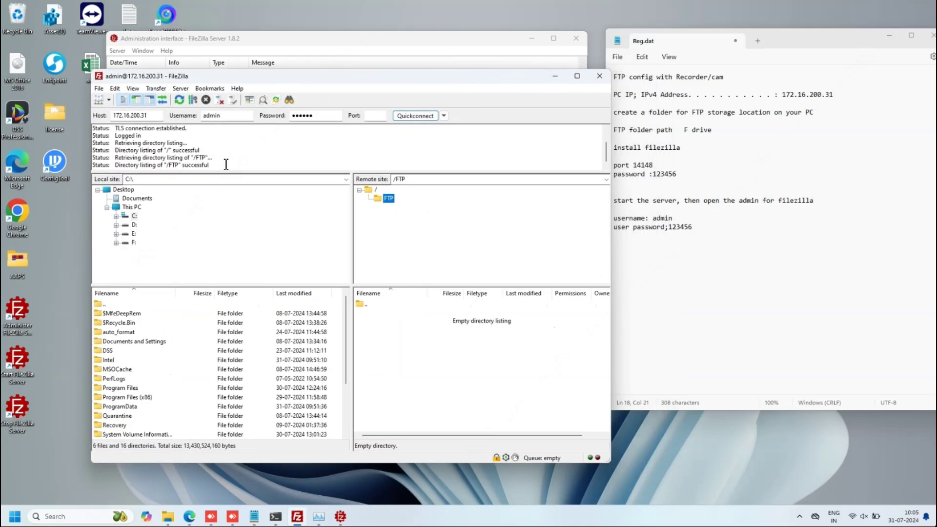
{"action": "left_click_drag", "start_coordinate": [214, 165], "coordinate": [114, 165]}
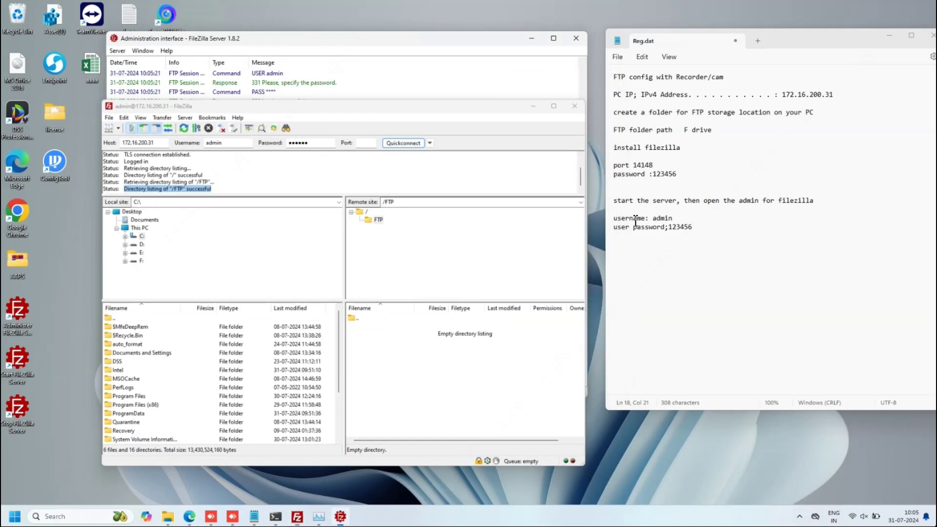
{"action": "left_click", "coordinate": [421, 42]}
{"action": "left_click_drag", "start_coordinate": [421, 43], "coordinate": [409, 35]}
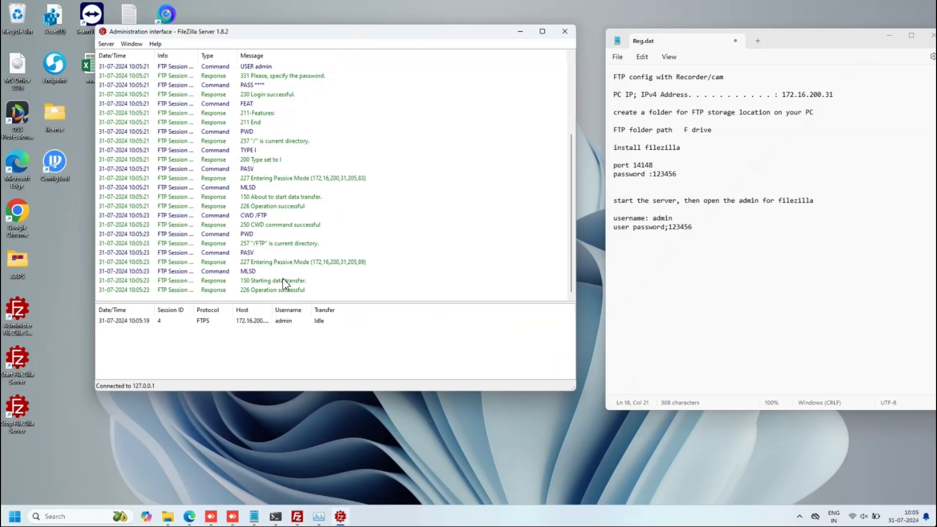
- Try browsing ftp://127.0.0.1 in the Downloads Explorer window and dismiss the connection error
{"action": "mouse_move", "coordinate": [168, 517]}
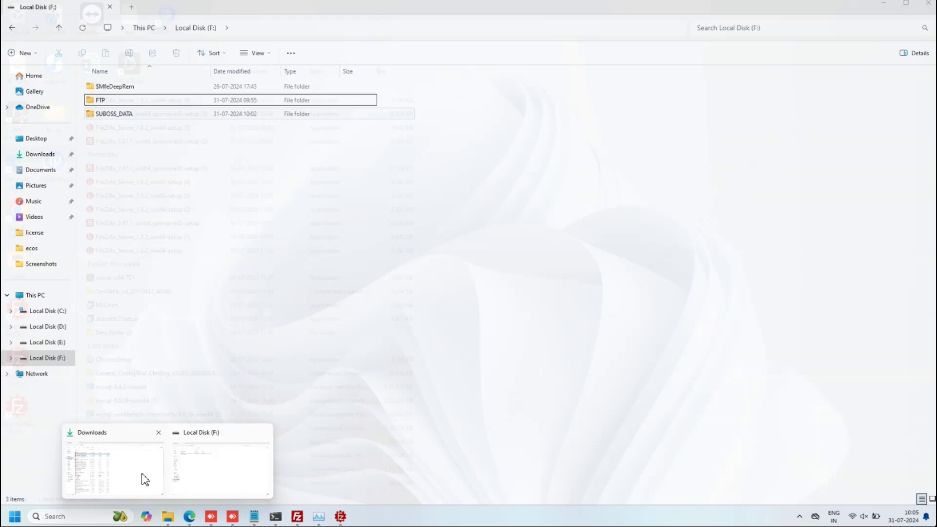
{"action": "left_click", "coordinate": [145, 479]}
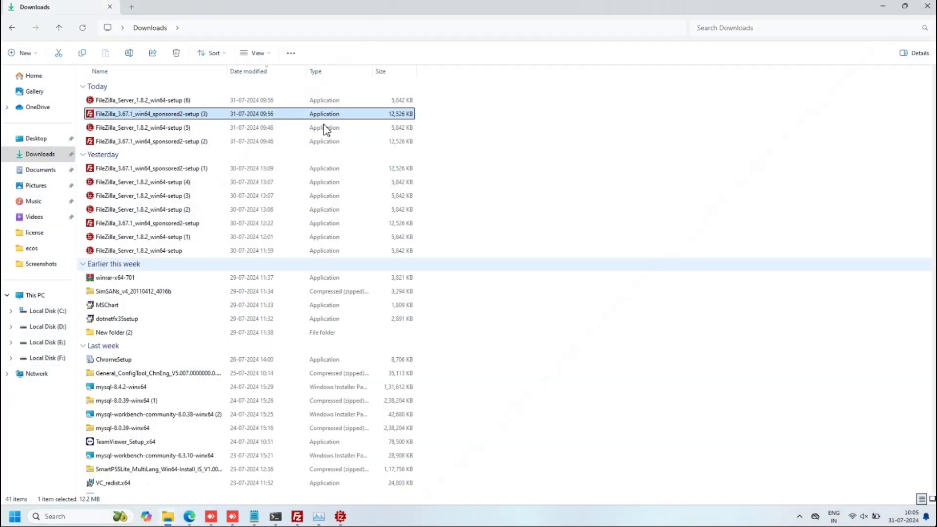
{"action": "left_click", "coordinate": [272, 30]}
{"action": "type", "text": "ft"}
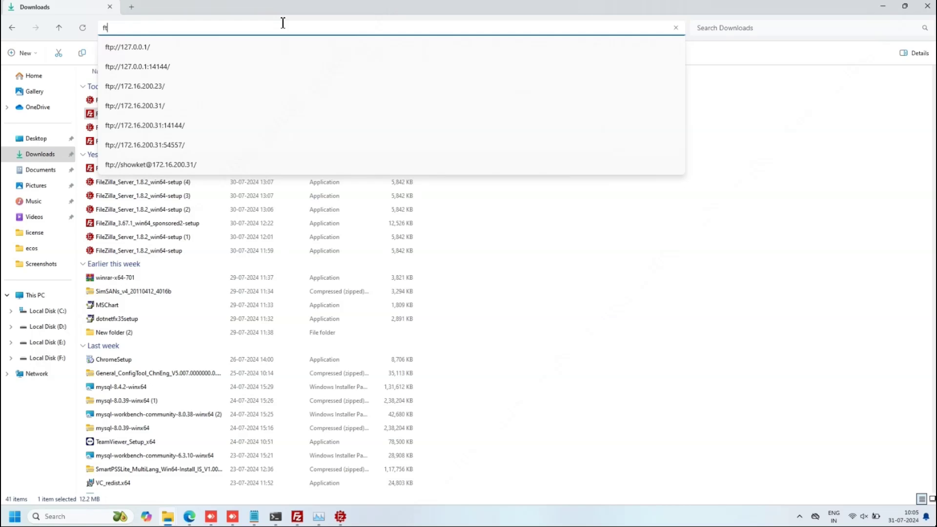
{"action": "type", "text": "p"}
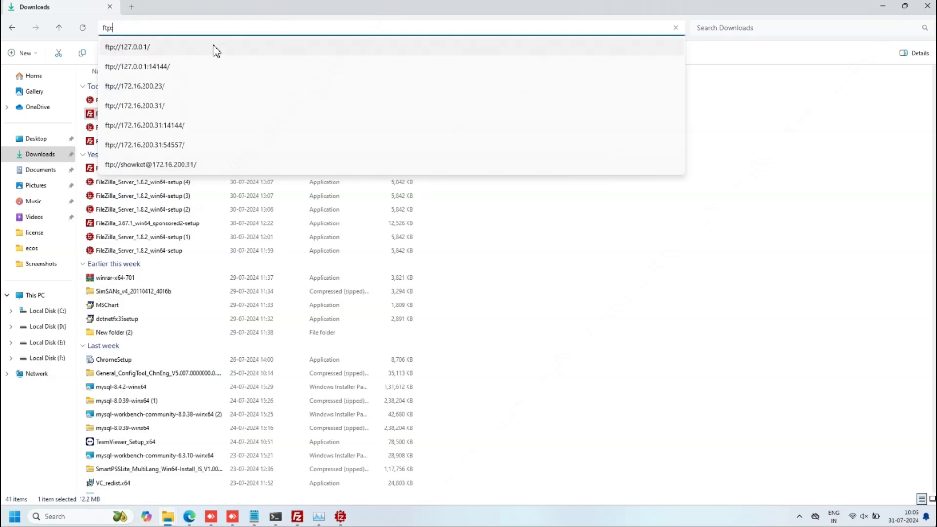
{"action": "key", "text": "Escape"}
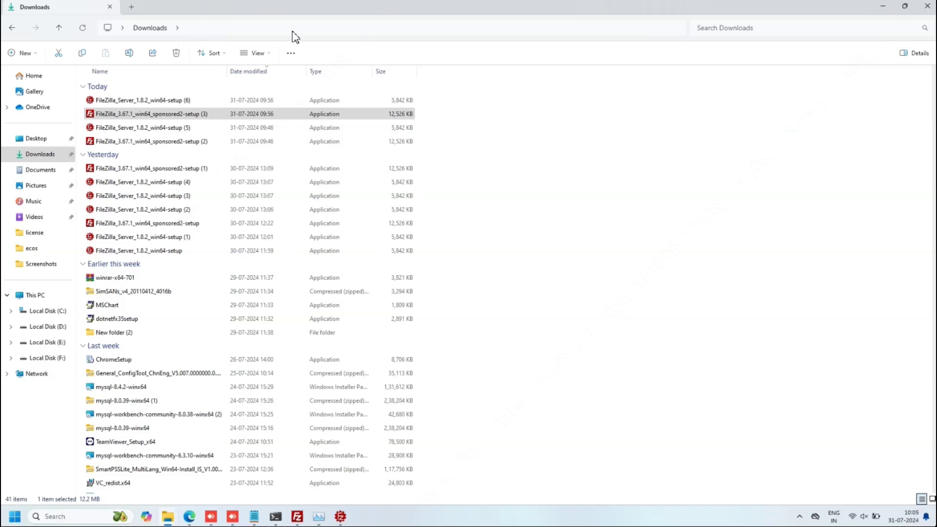
{"action": "left_click", "coordinate": [324, 28]}
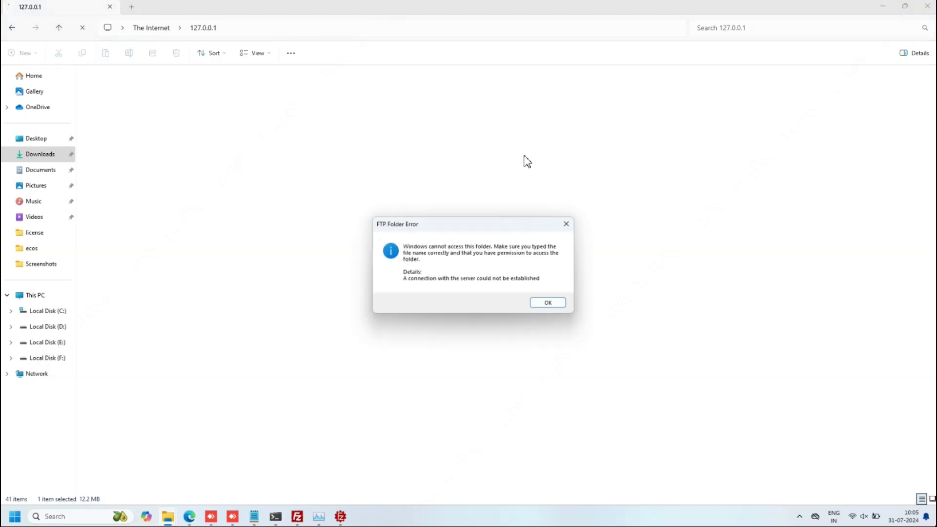
{"action": "left_click", "coordinate": [566, 224]}
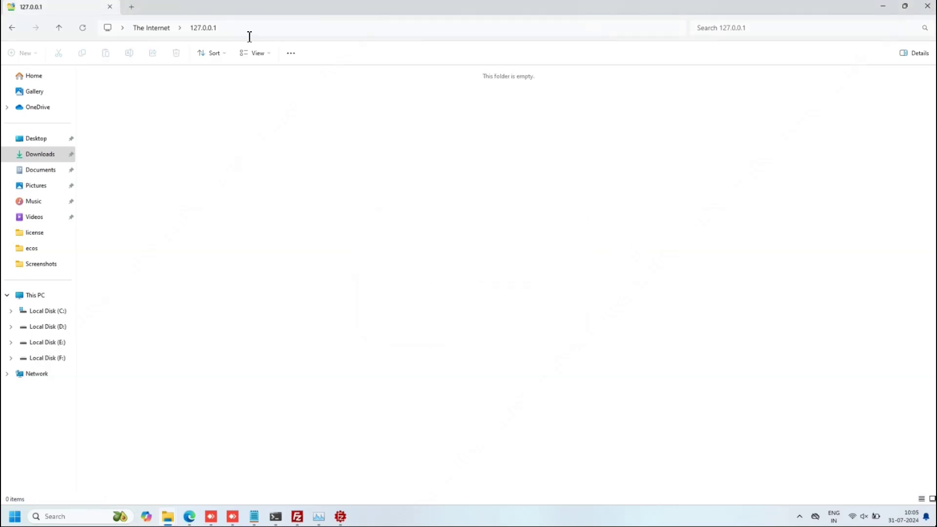
- Erase the 127.0.0.1 part of the FTP address to enter the LAN address
{"action": "left_click", "coordinate": [250, 29]}
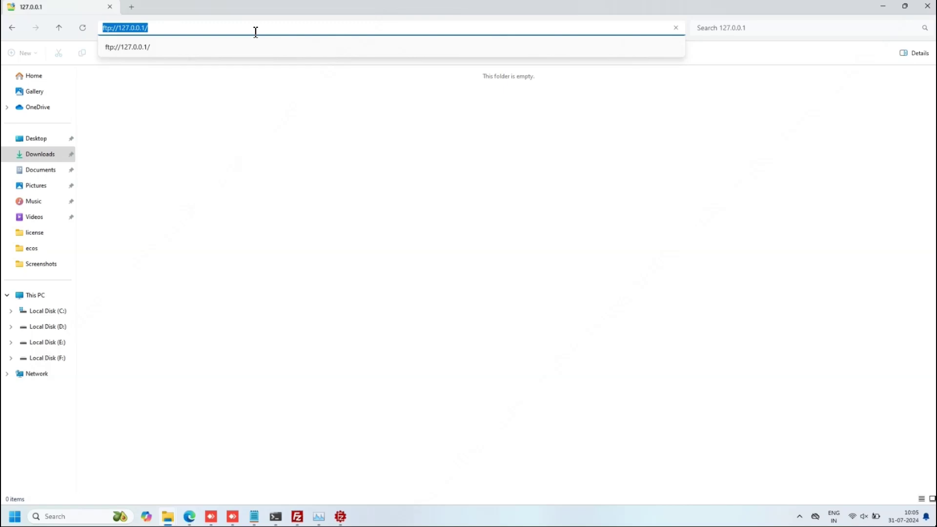
{"action": "left_click", "coordinate": [255, 32]}
{"action": "key", "text": "BackSpace"}
{"action": "key", "text": "BackSpace"}
{"action": "key", "text": "BackSpace"}
{"action": "key", "text": "BackSpace"}
{"action": "key", "text": "BackSpace"}
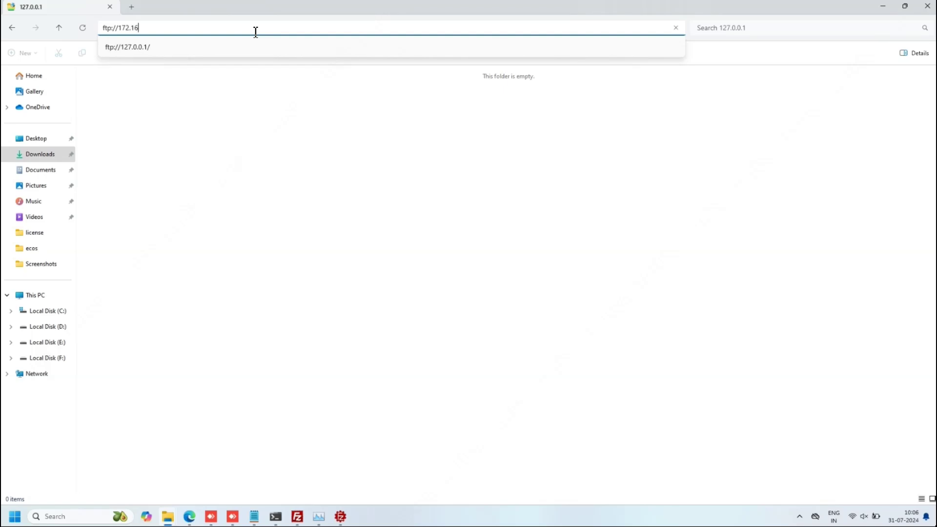
- Open ftp://172.16.200.31, log on as admin with the user's password, then minimize Explorer
{"action": "type", "text": "00.31"}
{"action": "key", "text": "Return"}
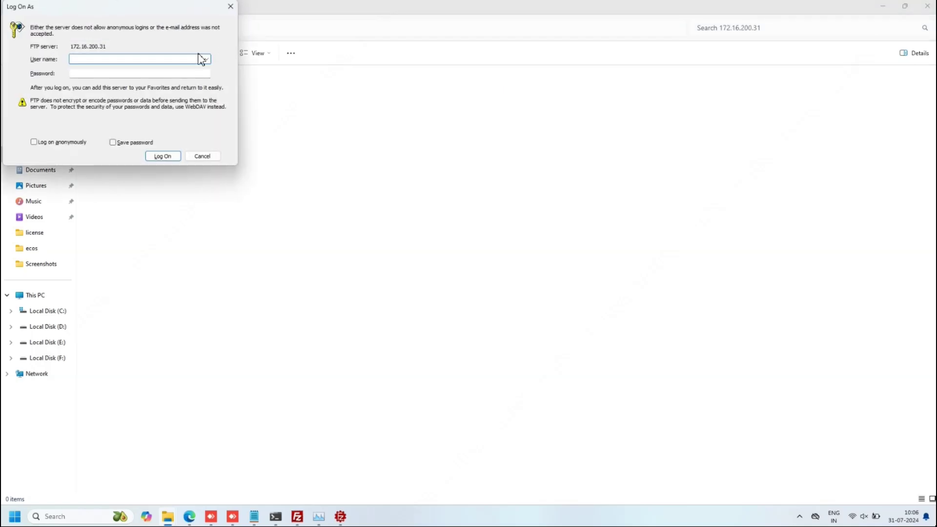
{"action": "type", "text": "admin"}
{"action": "key", "text": "Tab"}
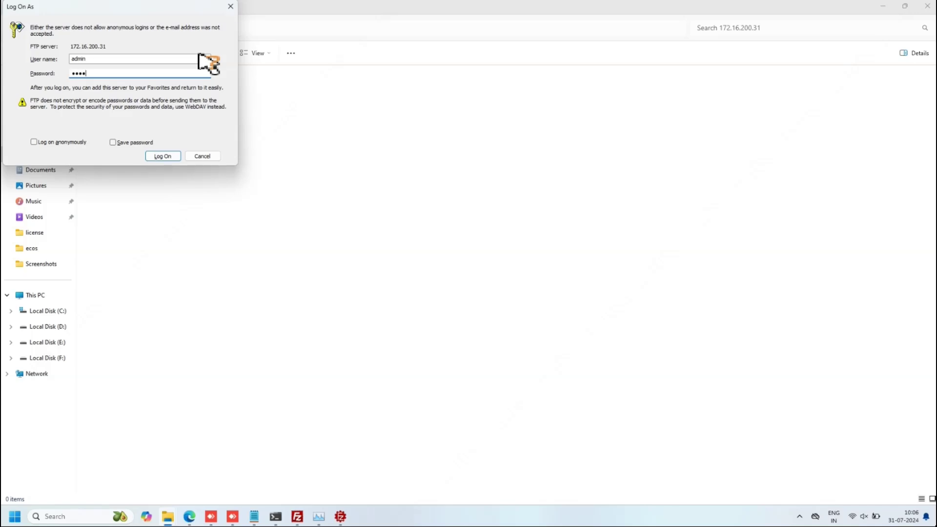
{"action": "left_click", "coordinate": [163, 156]}
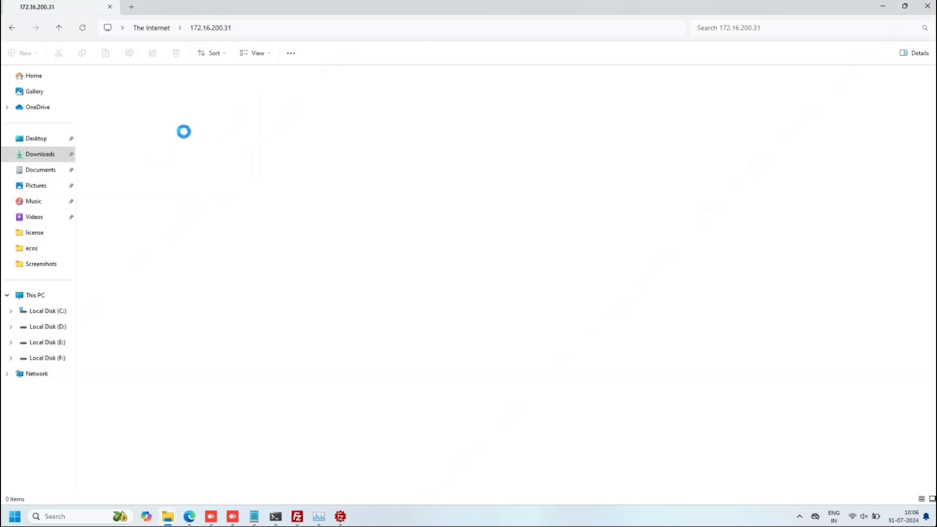
{"action": "left_click", "coordinate": [883, 8]}
- Load the recorder's web page at 192.168.4.62 in a new Edge tab
{"action": "left_click", "coordinate": [190, 516]}
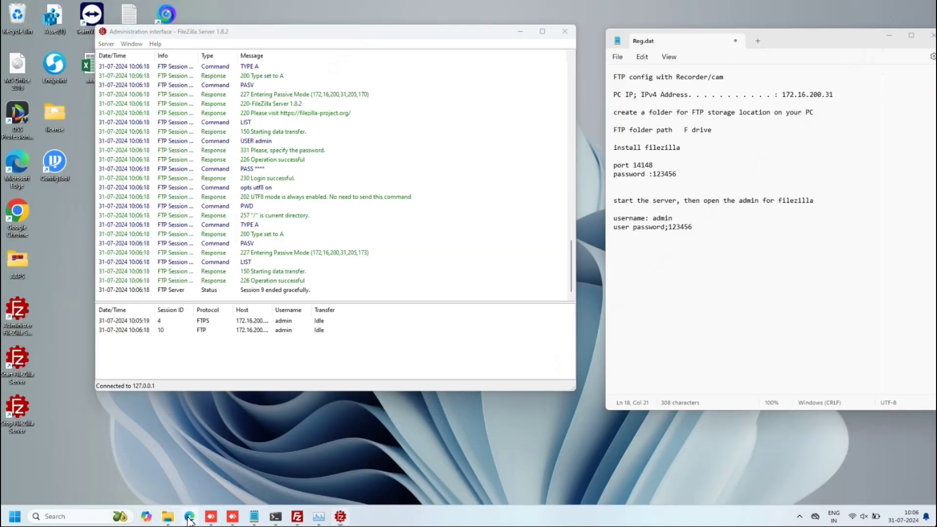
{"action": "left_click", "coordinate": [373, 30]}
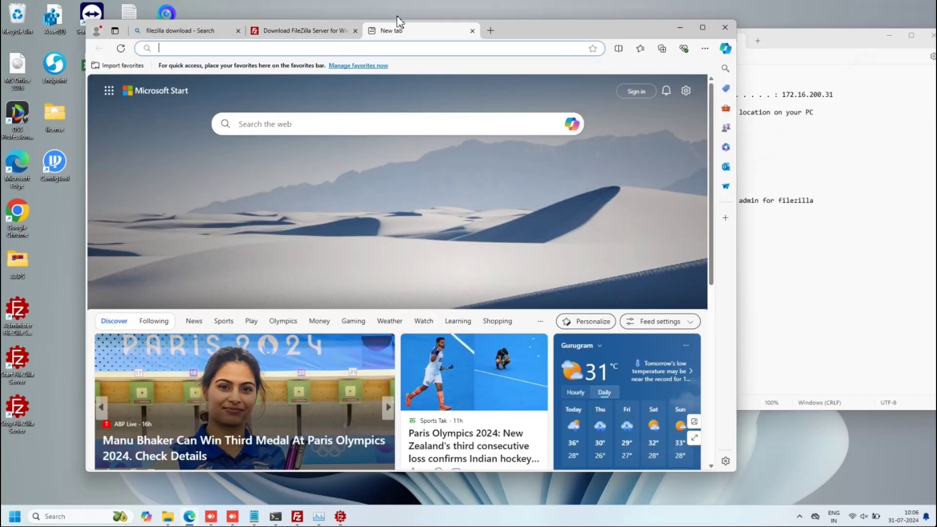
{"action": "type", "text": "192.168.4."}
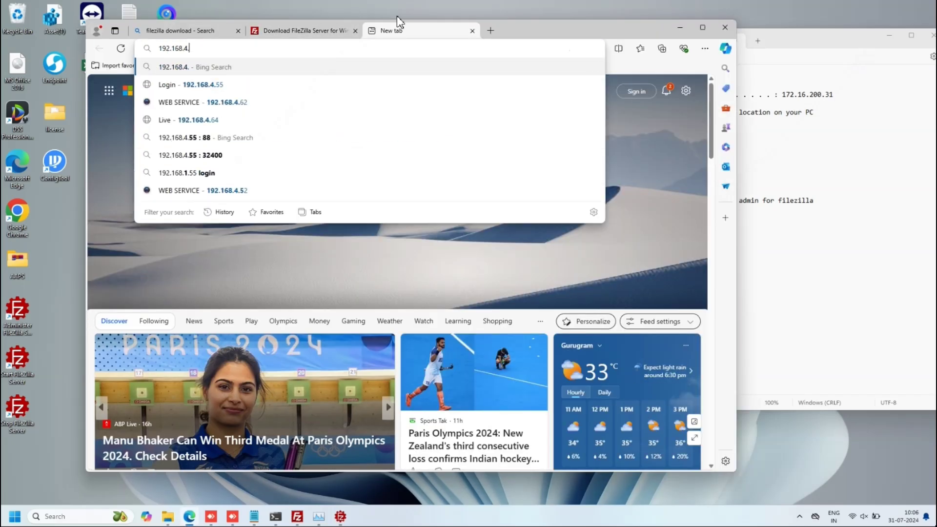
{"action": "type", "text": "62"}
{"action": "key", "text": "Return"}
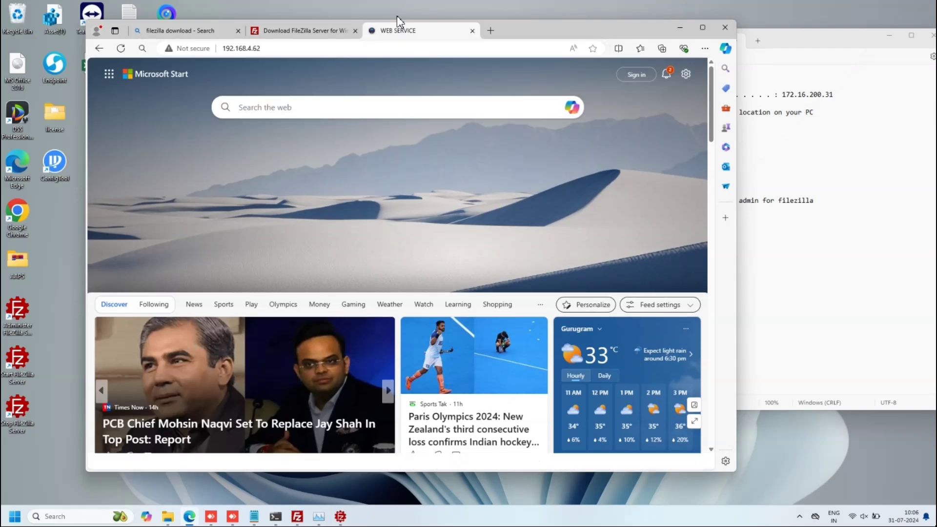
- Log in to the Dahua recorder with the admin username and its password
{"action": "type", "text": "admin"}
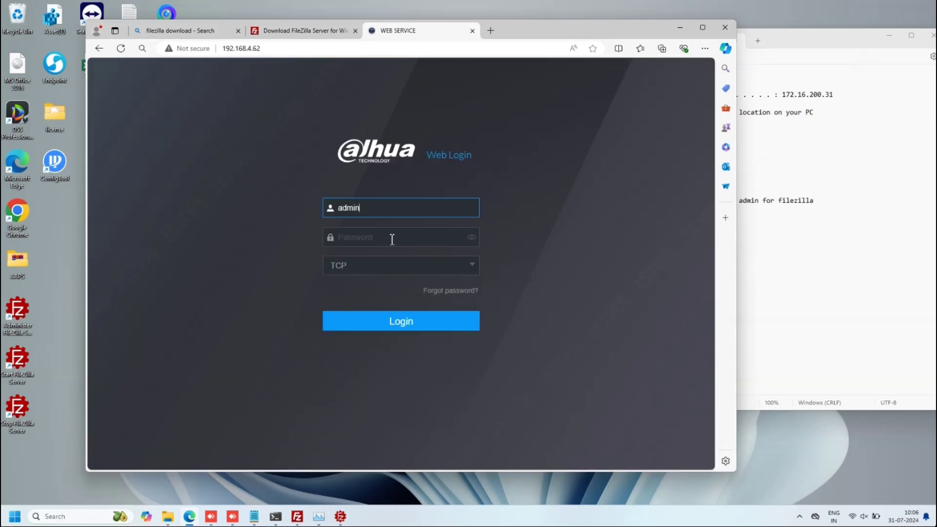
{"action": "left_click", "coordinate": [392, 239]}
{"action": "type", "text": "a"}
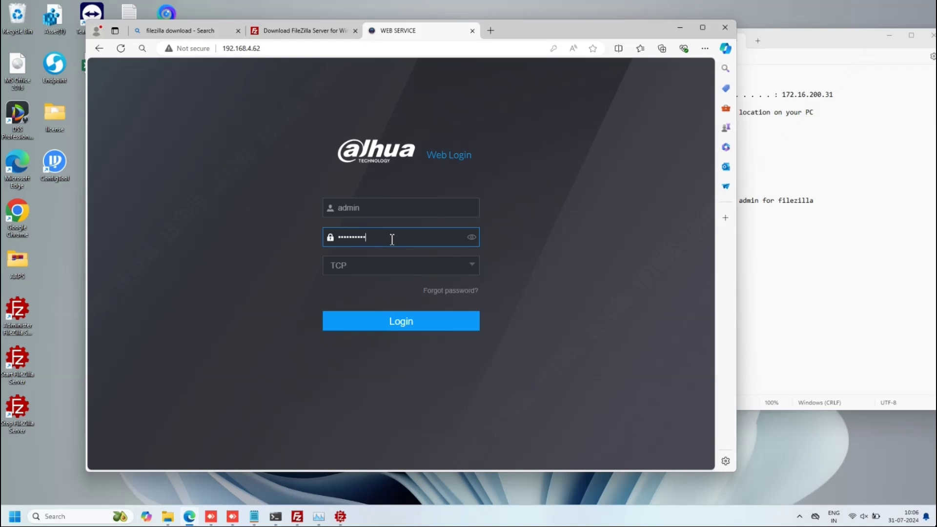
{"action": "key", "text": "Return"}
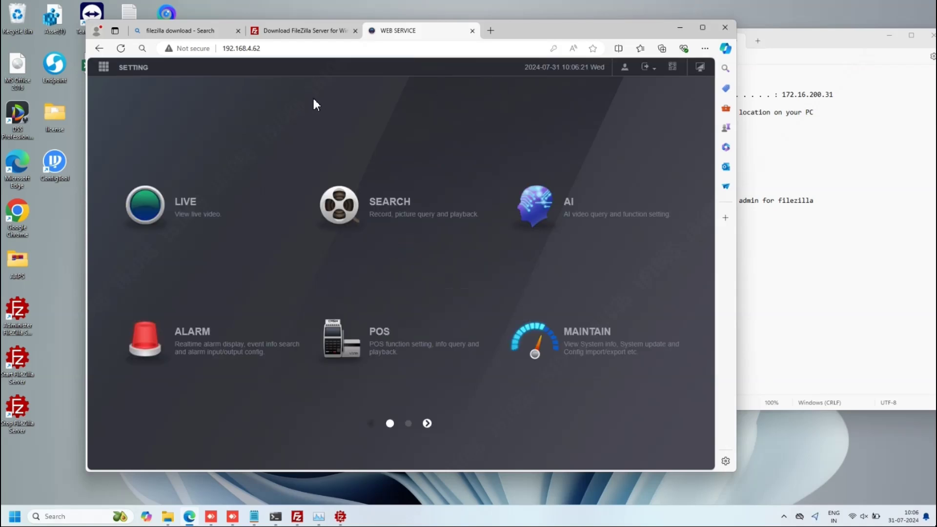
- Go to STORAGE settings, check Disk Manager, then open the FTP page
{"action": "left_click", "coordinate": [103, 67]}
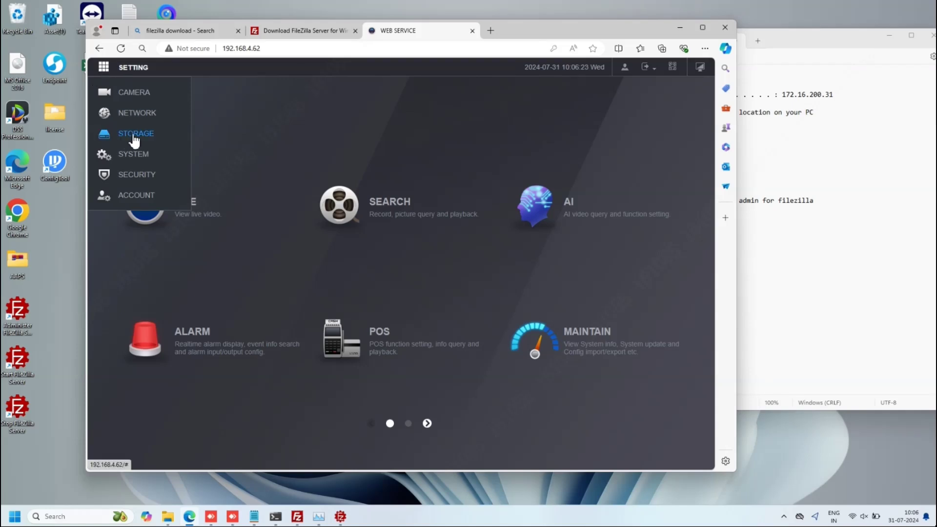
{"action": "left_click", "coordinate": [140, 134]}
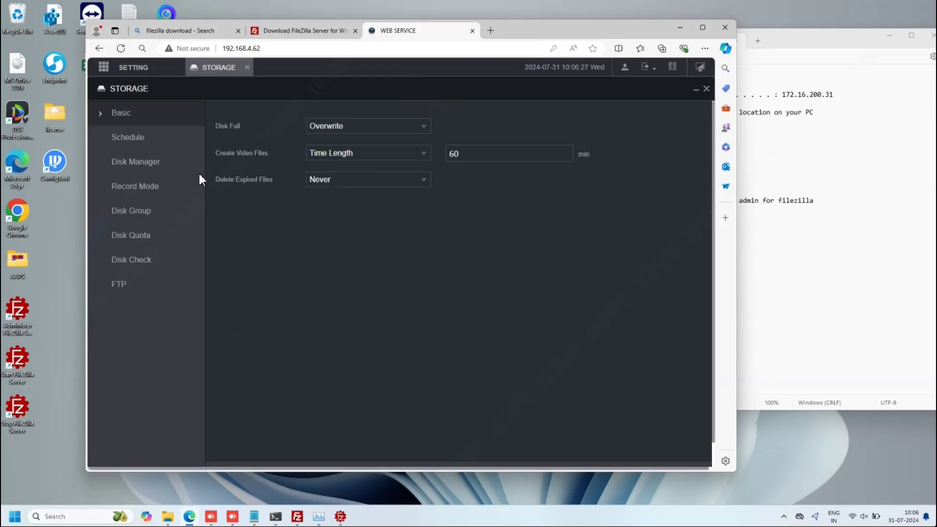
{"action": "left_click", "coordinate": [125, 165]}
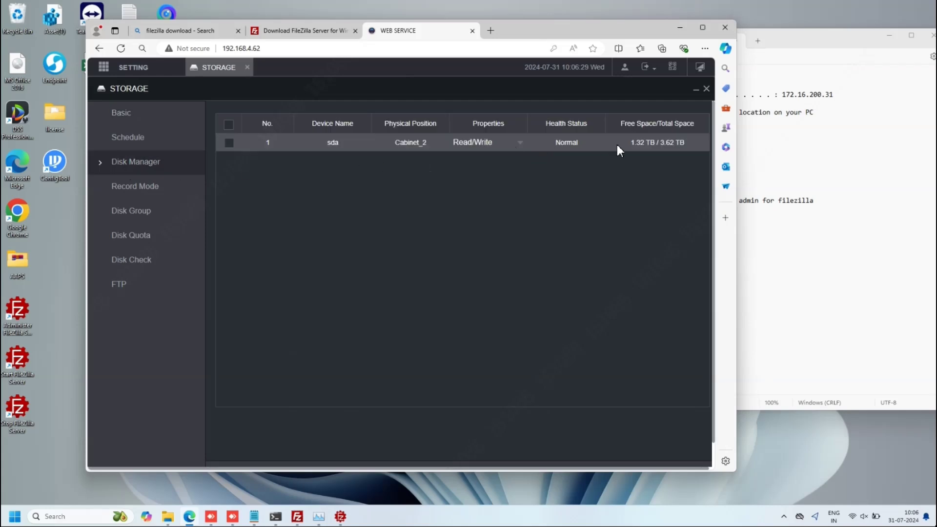
{"action": "left_click_drag", "start_coordinate": [549, 25], "coordinate": [529, 26]}
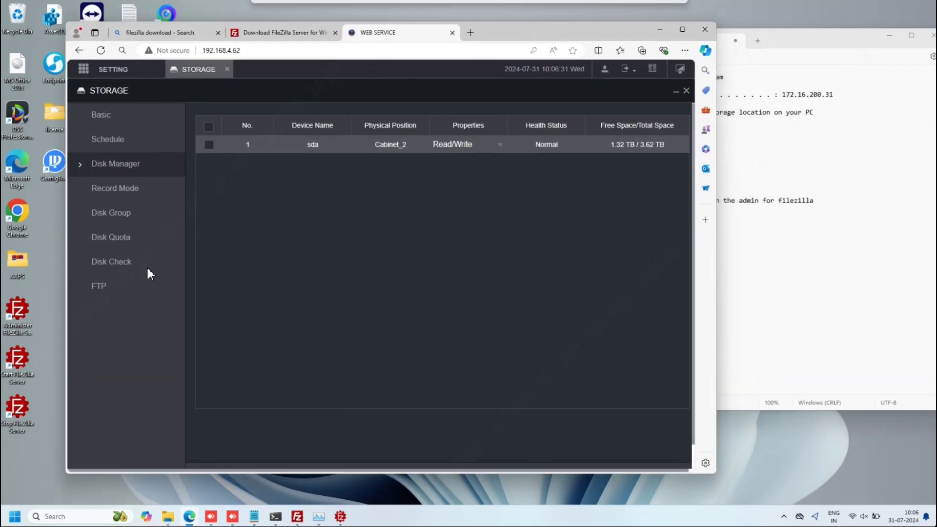
{"action": "left_click", "coordinate": [107, 288]}
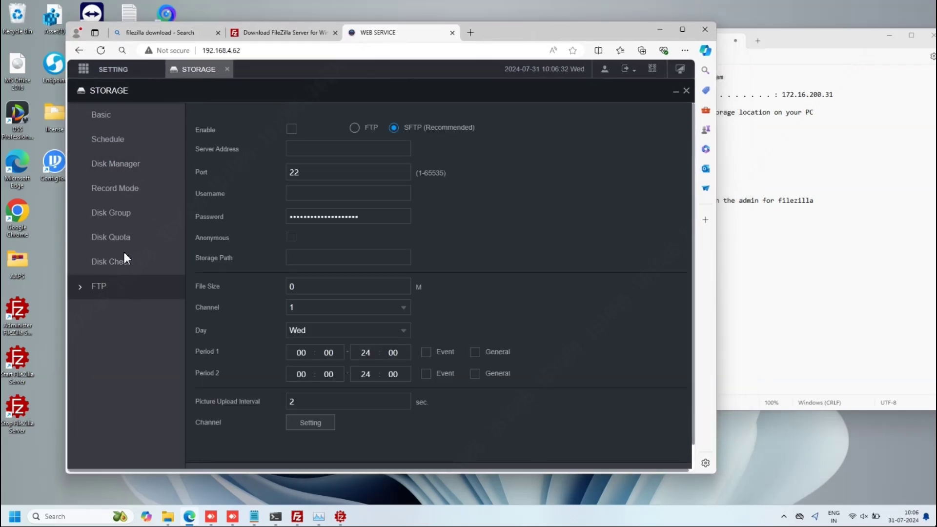
- Switch to plain FTP and enter server 172.16.200.31, username admin and the password
{"action": "left_click", "coordinate": [355, 128]}
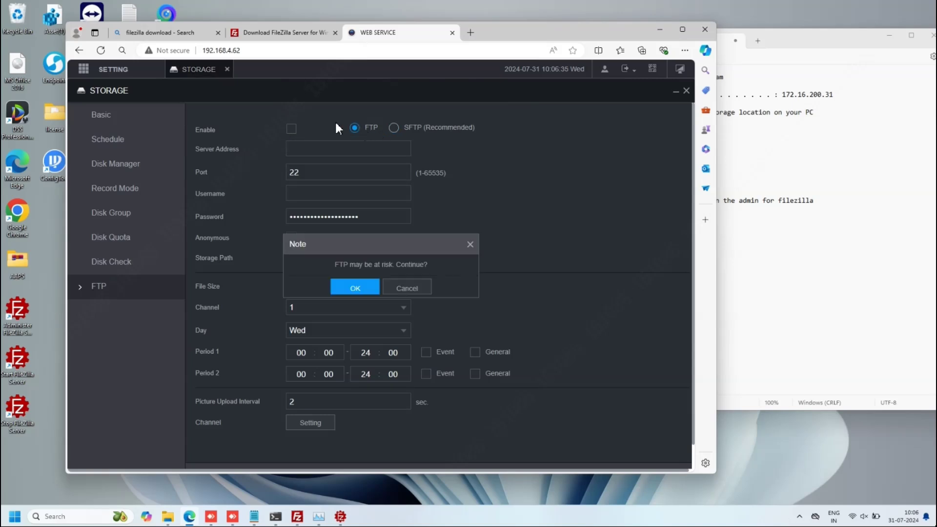
{"action": "left_click", "coordinate": [372, 288]}
{"action": "left_click_drag", "start_coordinate": [537, 30], "coordinate": [514, 32]}
{"action": "left_click", "coordinate": [258, 153]}
{"action": "type", "text": "17"}
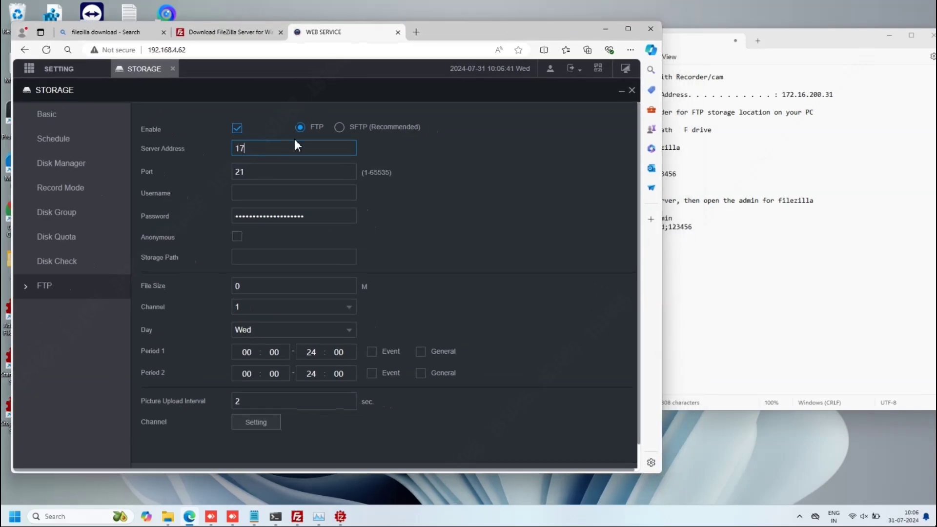
{"action": "type", "text": "2.16.200.31"}
{"action": "left_click", "coordinate": [268, 192]}
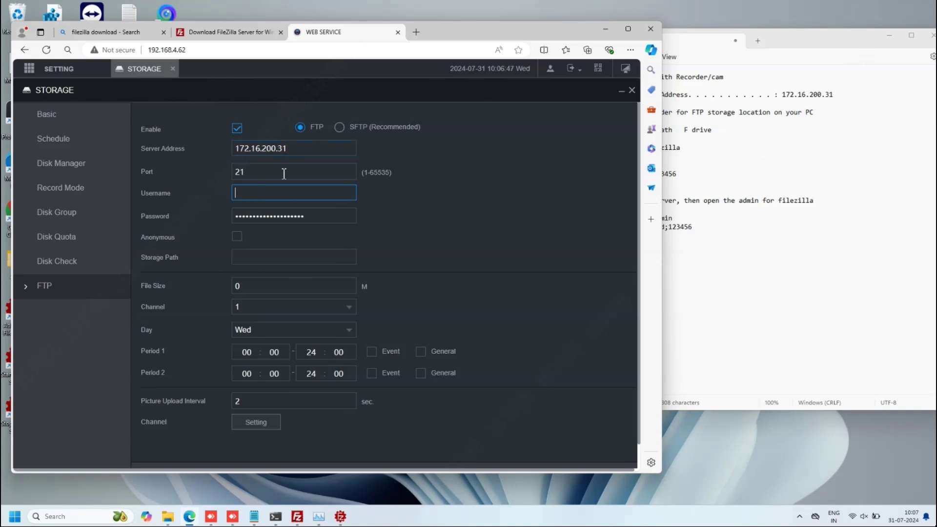
{"action": "type", "text": "admin"}
{"action": "left_click", "coordinate": [318, 216]}
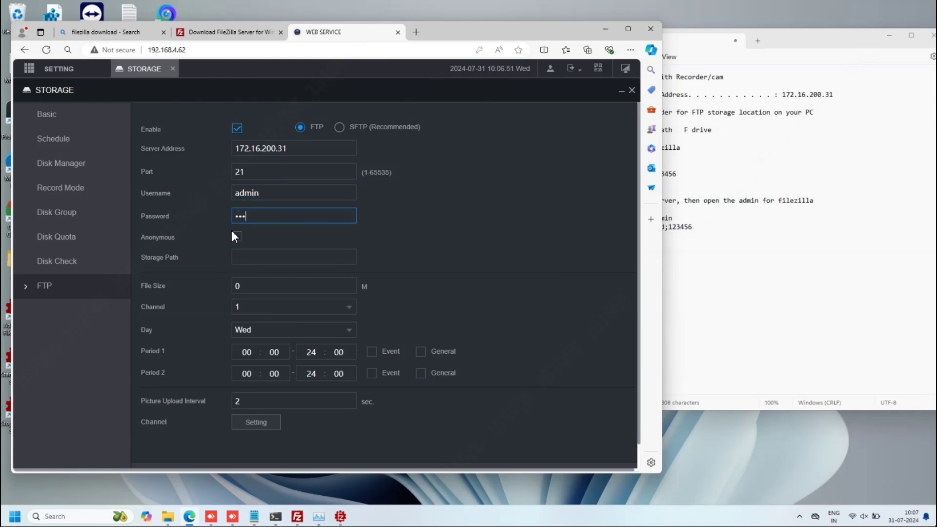
{"action": "type", "text": "123456"}
- Set the storage path to FTP, checking the credential lines in the notes
{"action": "left_click", "coordinate": [742, 250]}
{"action": "left_click_drag", "start_coordinate": [710, 228], "coordinate": [614, 209]}
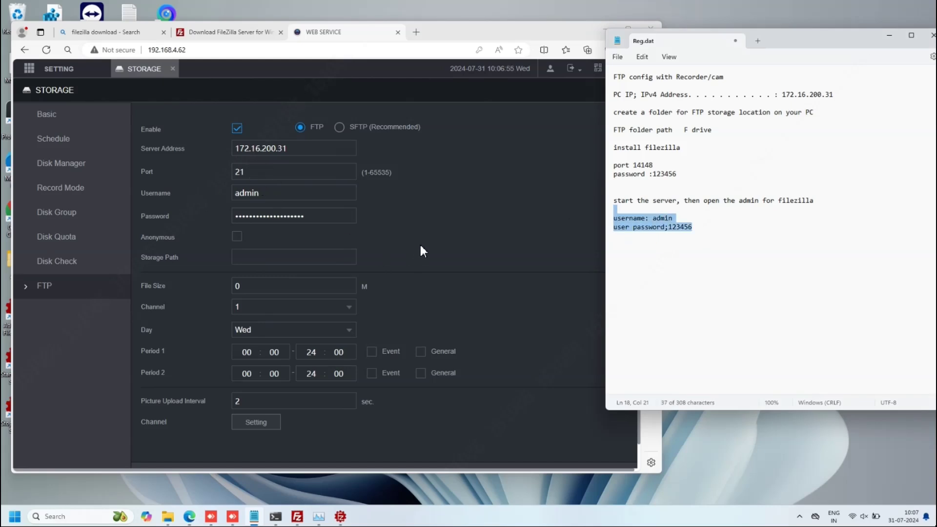
{"action": "left_click", "coordinate": [423, 252]}
{"action": "left_click", "coordinate": [291, 258]}
{"action": "type", "text": "FT"}
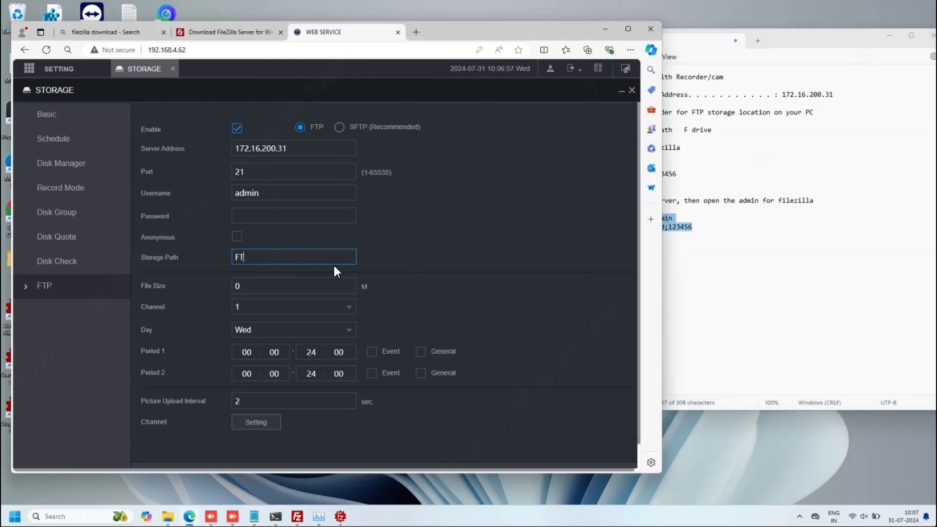
{"action": "type", "text": "P"}
{"action": "left_click", "coordinate": [325, 266]}
{"action": "left_click", "coordinate": [237, 286]}
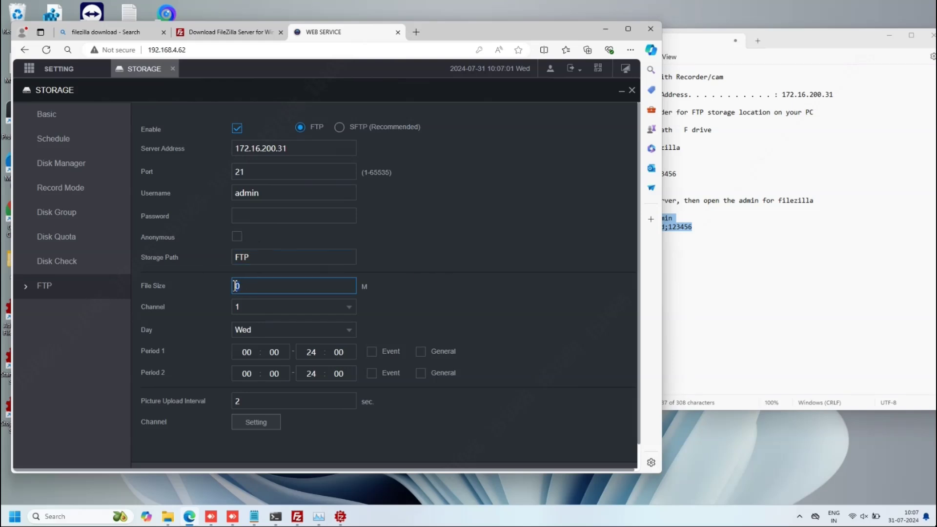
{"action": "left_click_drag", "start_coordinate": [464, 39], "coordinate": [441, 39]}
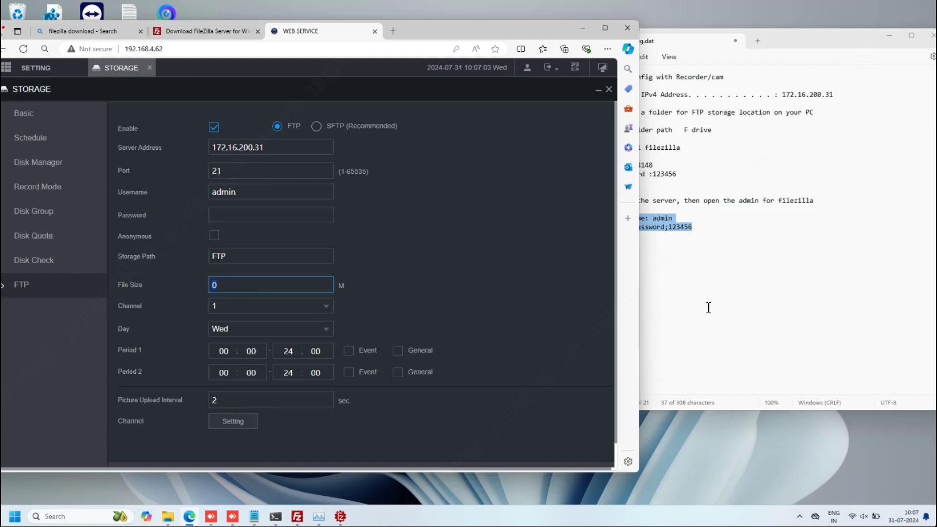
{"action": "left_click", "coordinate": [732, 266]}
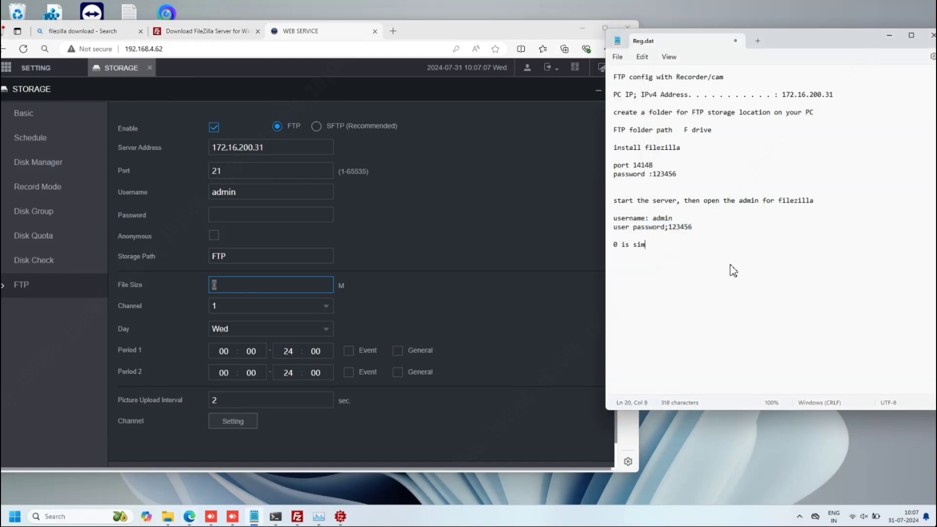
- Note what file size 0 means in Notepad, and set Channel and Day to All
{"action": "type", "text": "0 is similar file lenght , which is stored on the Hard disk"}
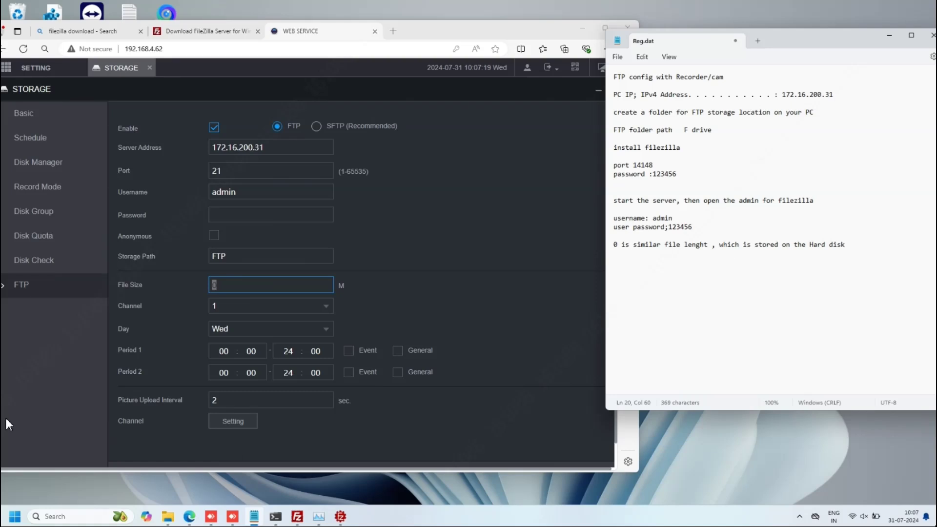
{"action": "left_click", "coordinate": [268, 311]}
{"action": "left_click", "coordinate": [229, 321]}
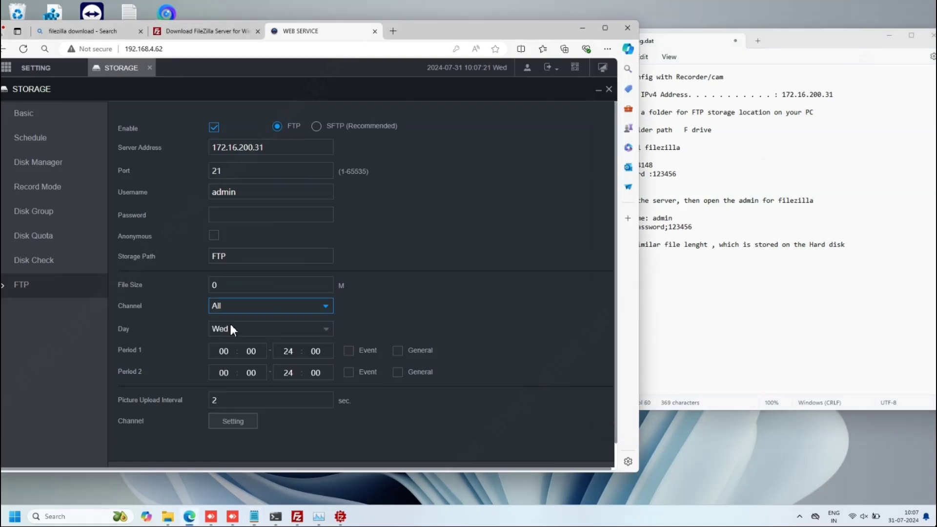
{"action": "left_click", "coordinate": [272, 326]}
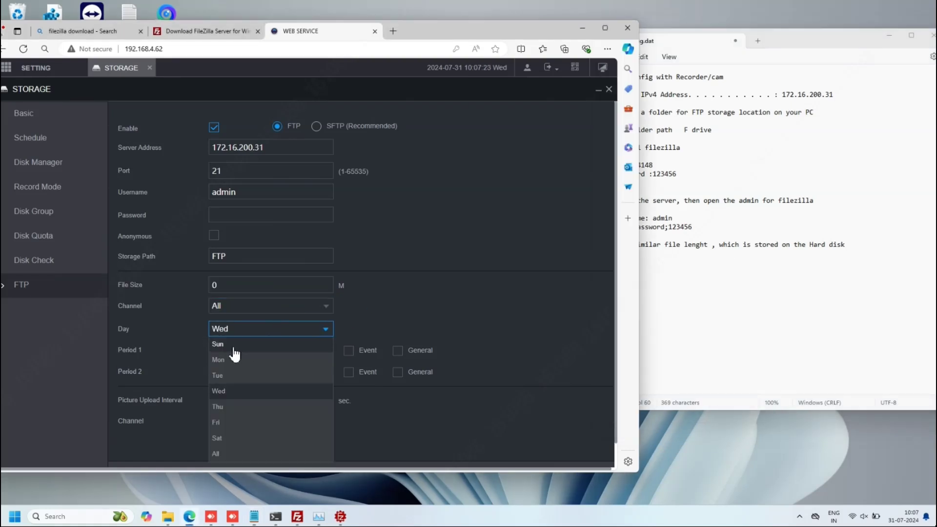
{"action": "left_click", "coordinate": [215, 459]}
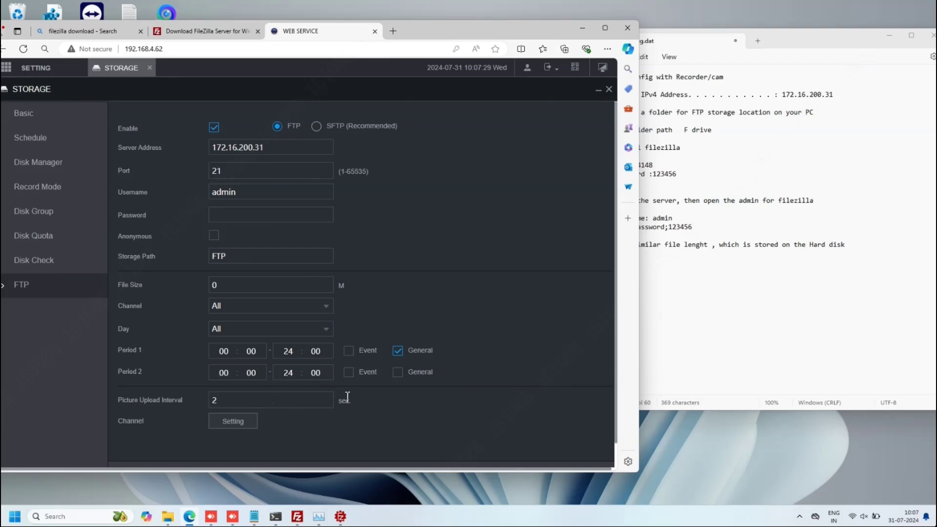
- Tick General for Period 1 and confirm the picture upload channel selection
{"action": "double_click", "coordinate": [214, 403]}
{"action": "left_click", "coordinate": [239, 421]}
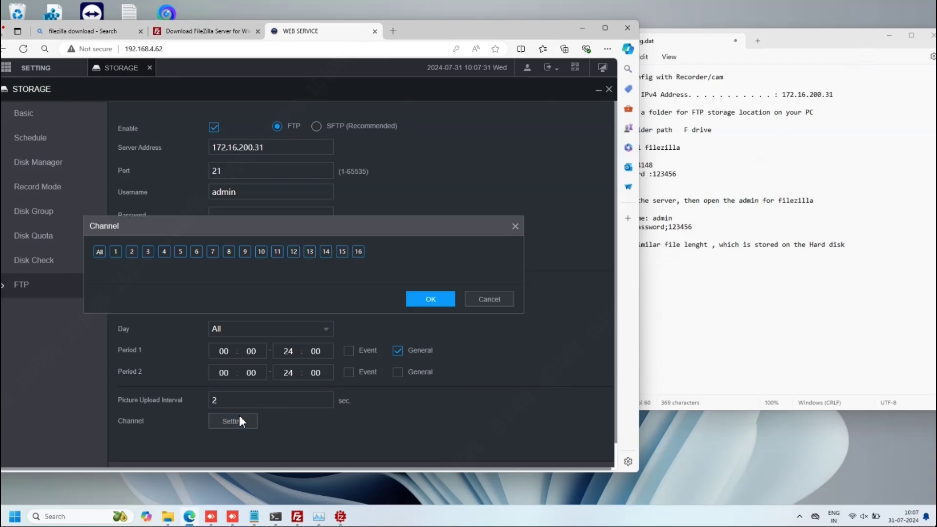
{"action": "left_click", "coordinate": [426, 299]}
{"action": "scroll", "coordinate": [450, 381], "scroll_direction": "down", "scroll_amount": 1}
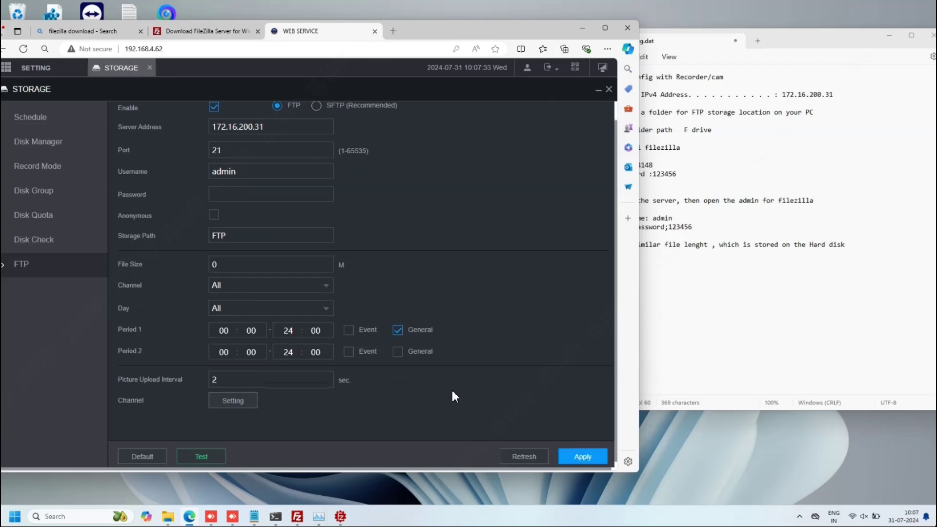
- Apply the FTP settings, re-enter the password, apply again and test the connection
{"action": "left_click", "coordinate": [562, 451]}
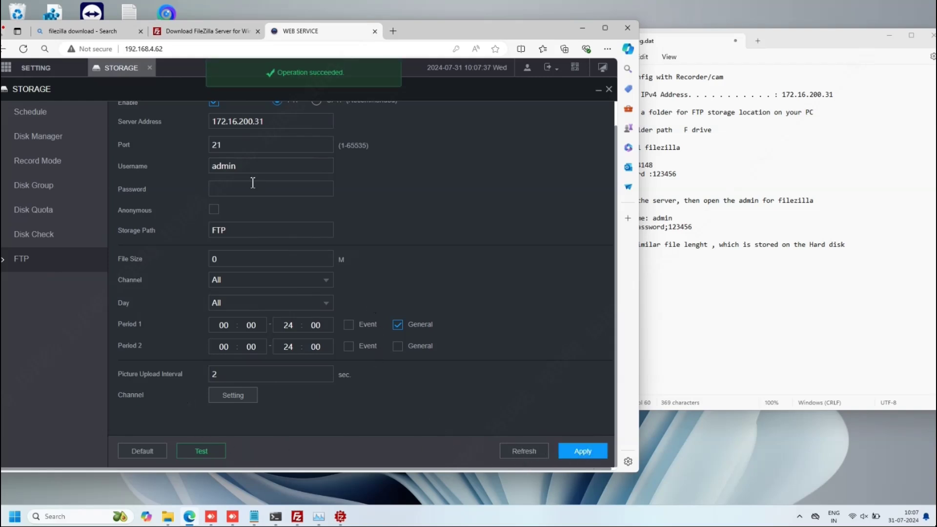
{"action": "left_click", "coordinate": [279, 194]}
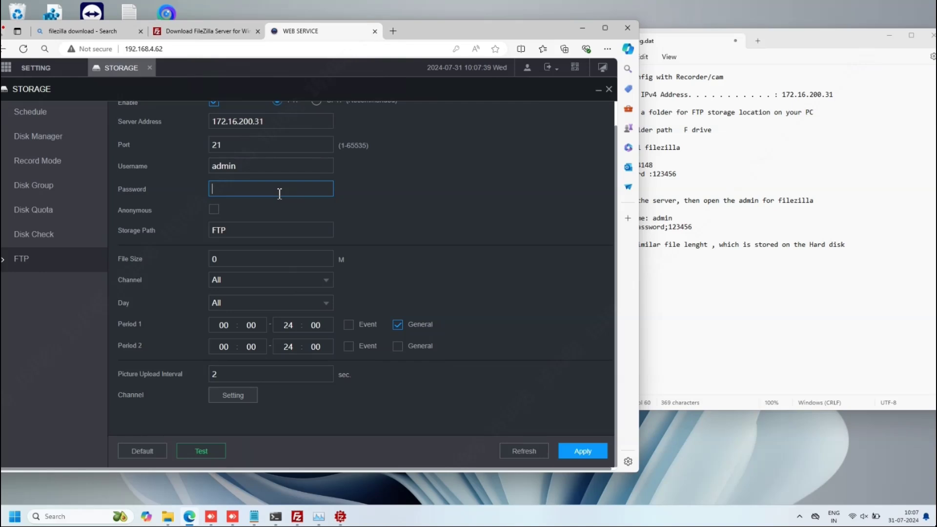
{"action": "type", "text": "123456"}
{"action": "left_click", "coordinate": [576, 451]}
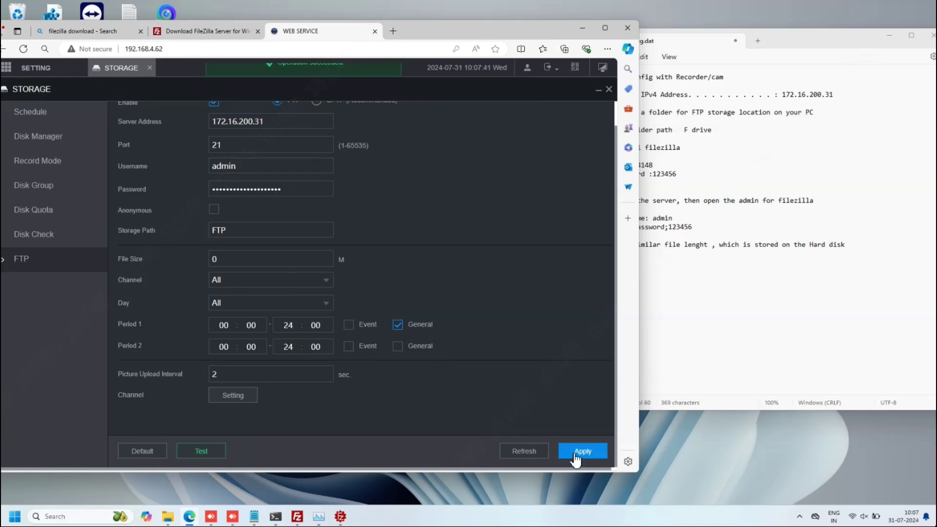
{"action": "left_click", "coordinate": [200, 450]}
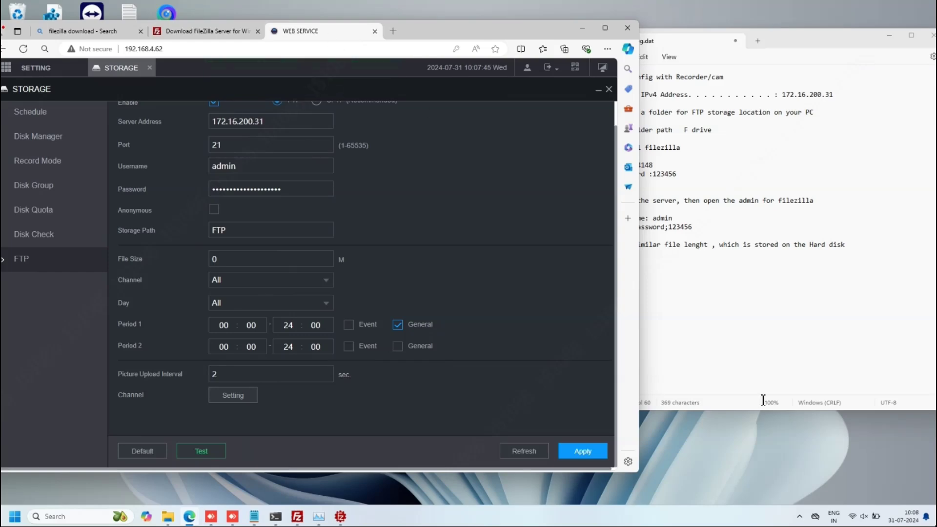
- Browse Explorer to FTP/192.168.4.62/2024-07-31 to see 19 uploaded files, then restore FileZilla
{"action": "left_click", "coordinate": [580, 29]}
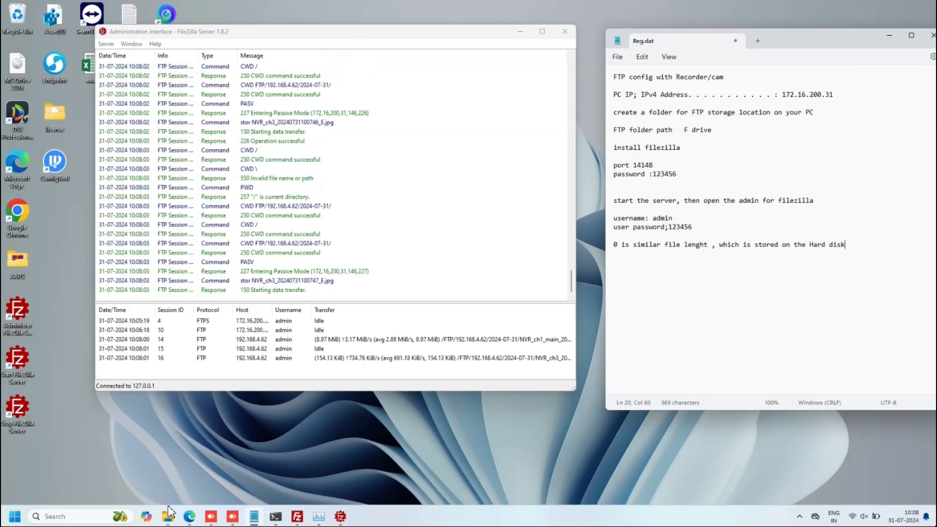
{"action": "mouse_move", "coordinate": [171, 510]}
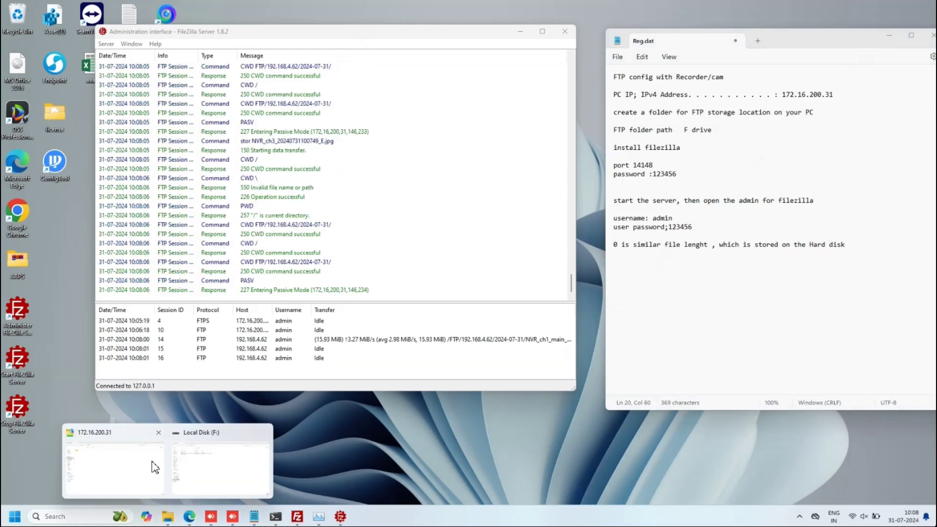
{"action": "left_click", "coordinate": [151, 464]}
{"action": "double_click", "coordinate": [142, 90]}
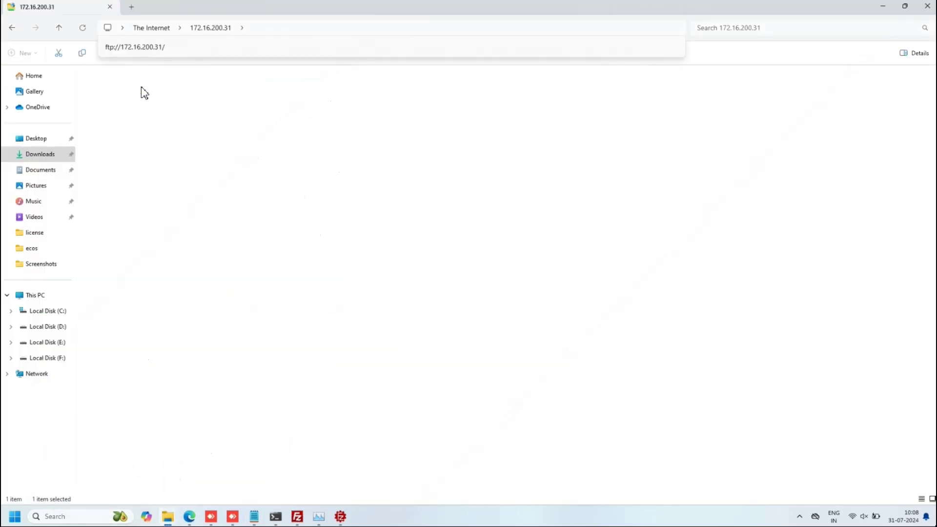
{"action": "double_click", "coordinate": [125, 92]}
{"action": "left_click", "coordinate": [108, 90]}
{"action": "double_click", "coordinate": [108, 91]}
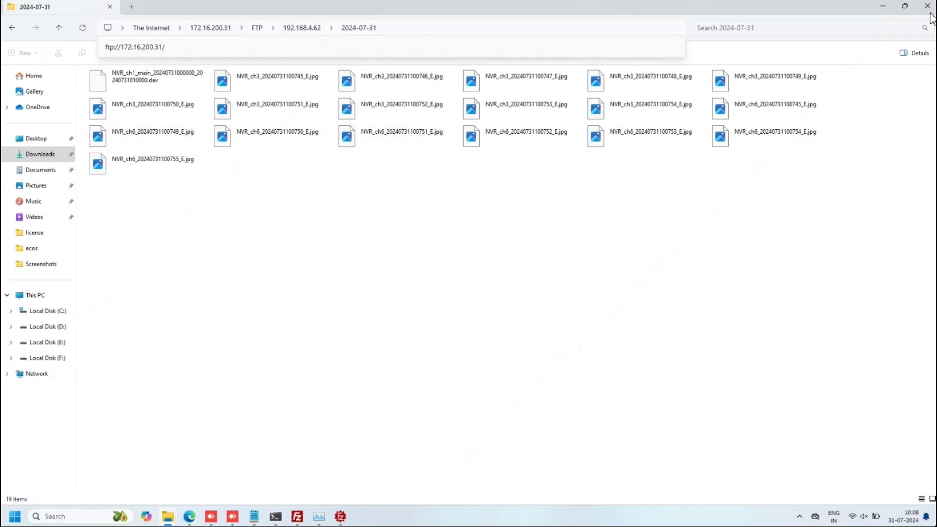
{"action": "left_click", "coordinate": [883, 7]}
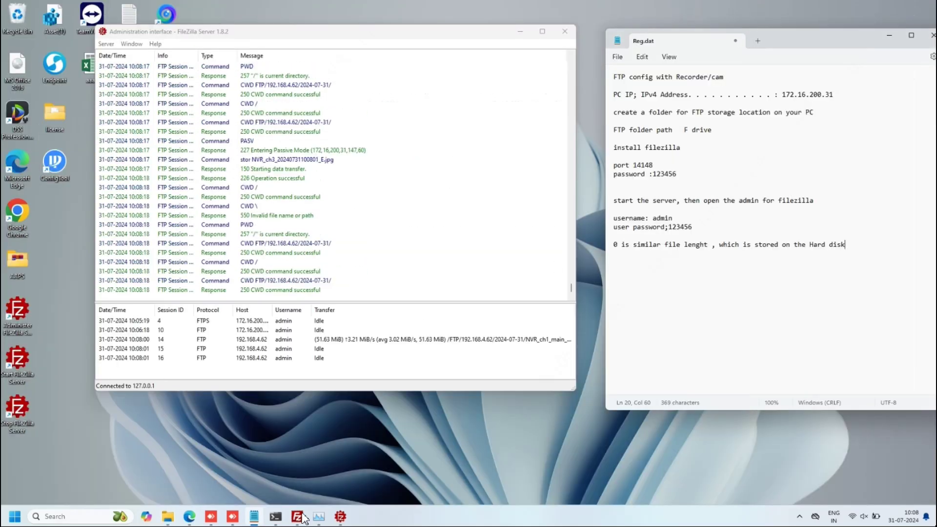
{"action": "left_click", "coordinate": [299, 517]}
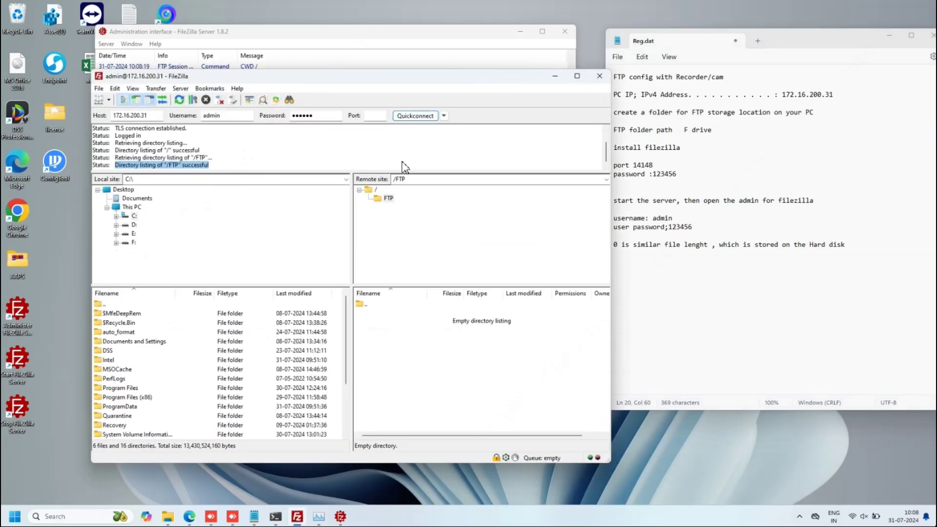
- Reconnect to 172.16.200.31 on port 21 in a new tab and browse its FTP folder
{"action": "left_click", "coordinate": [386, 200]}
{"action": "left_click", "coordinate": [384, 200]}
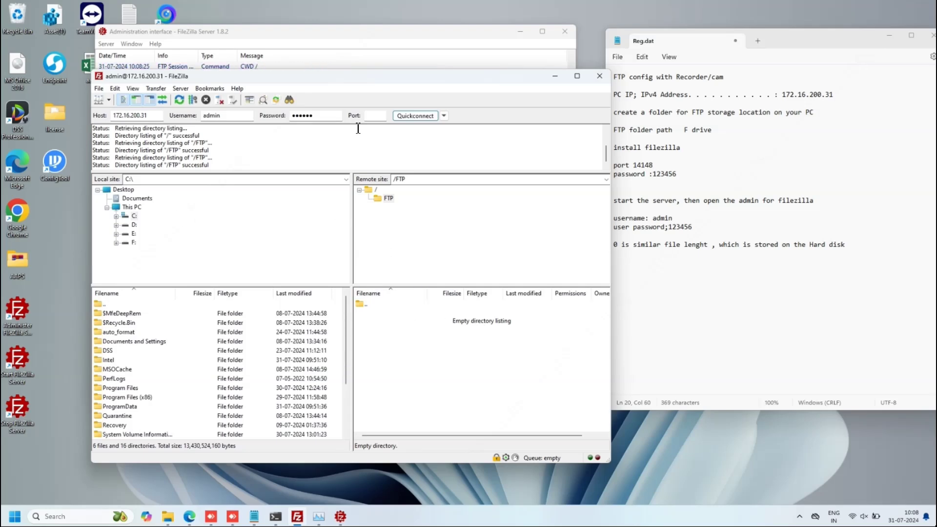
{"action": "left_click", "coordinate": [375, 116]}
{"action": "type", "text": "21"}
{"action": "left_click", "coordinate": [407, 117]}
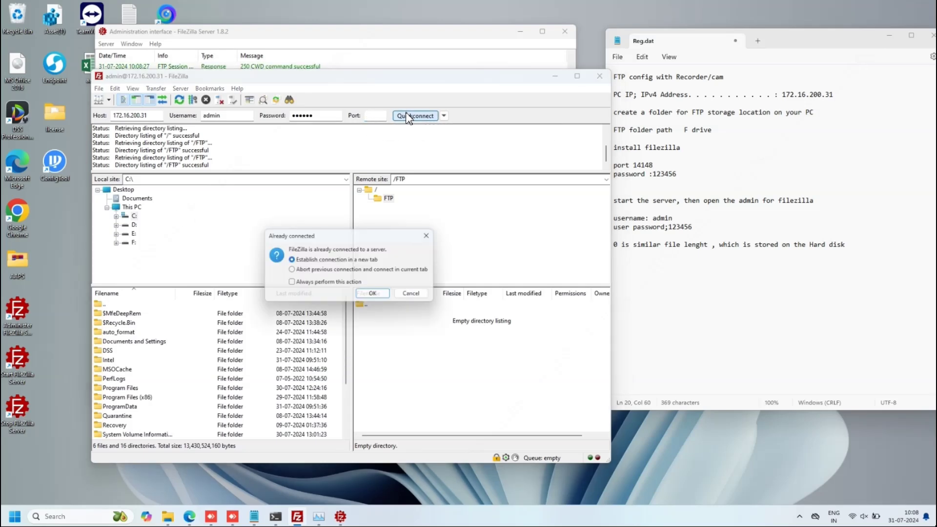
{"action": "left_click", "coordinate": [368, 294]}
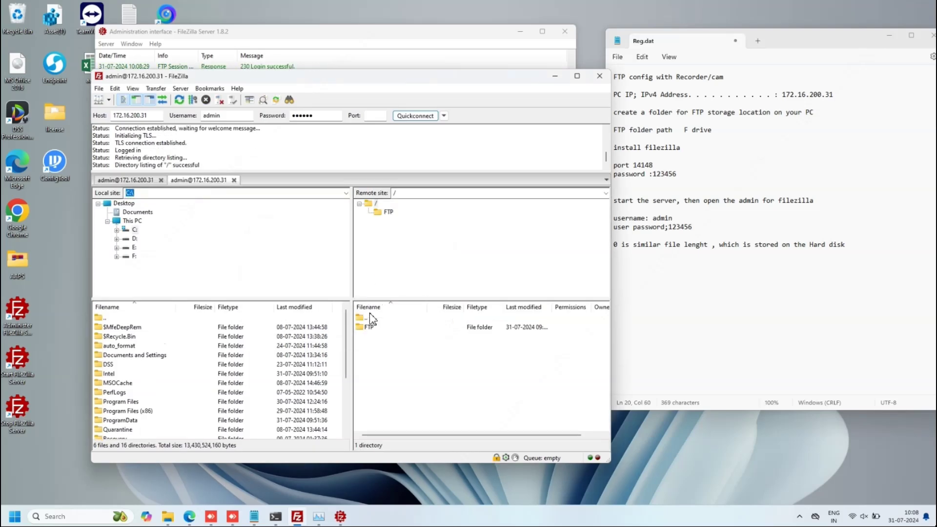
{"action": "left_click", "coordinate": [387, 213]}
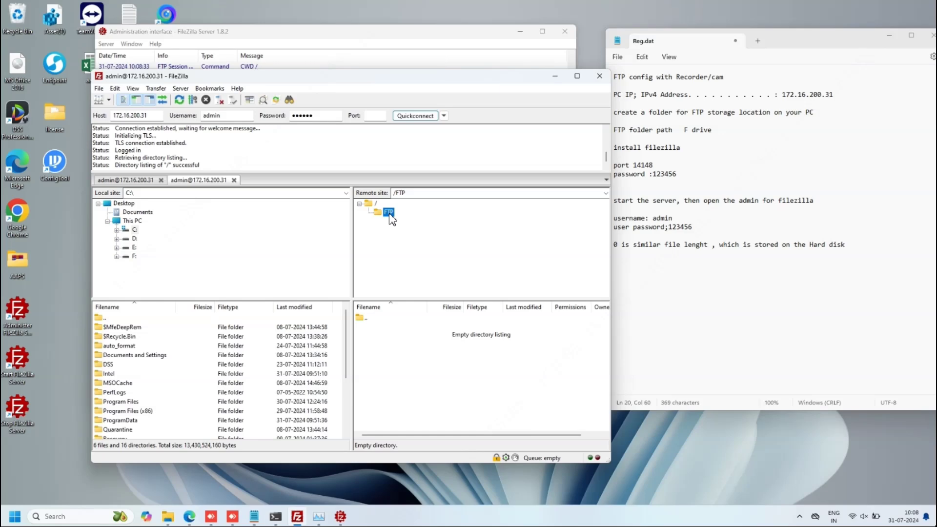
{"action": "left_click", "coordinate": [555, 77]}
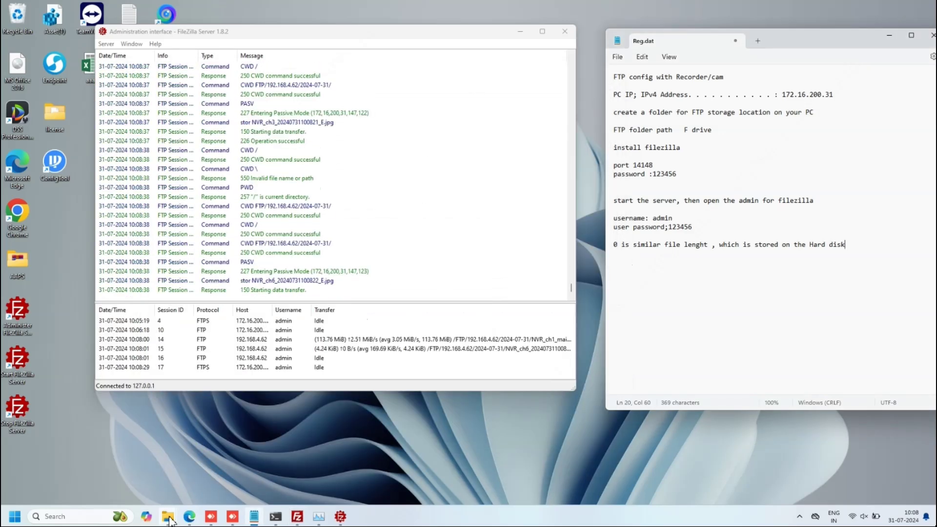
- Reopen 2024-07-31 via the 192.168.4.62 breadcrumb and select all 19 uploaded files
{"action": "mouse_move", "coordinate": [168, 516]}
{"action": "left_click", "coordinate": [113, 471]}
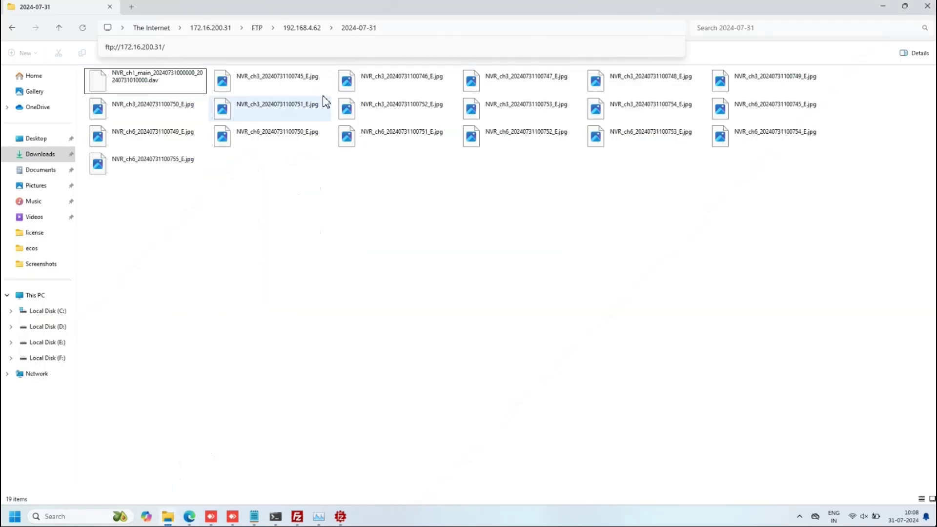
{"action": "left_click", "coordinate": [302, 28]}
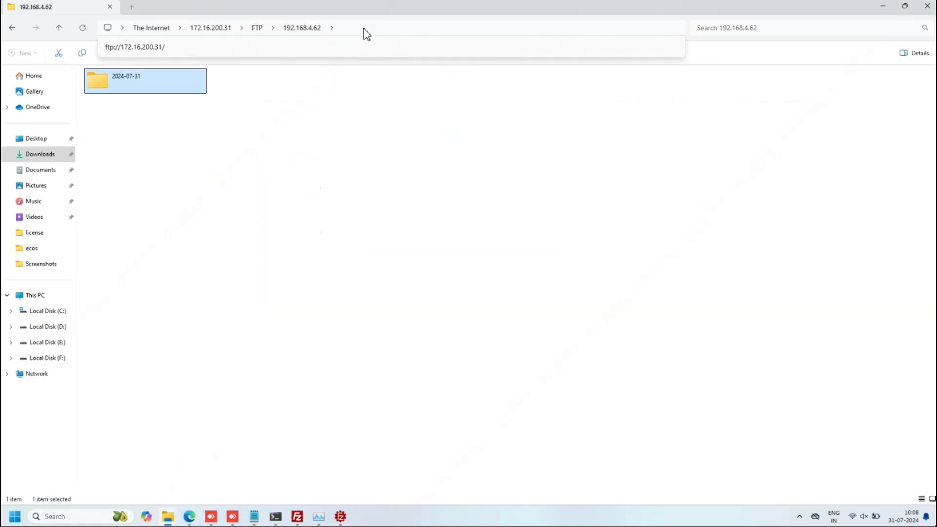
{"action": "double_click", "coordinate": [152, 82]}
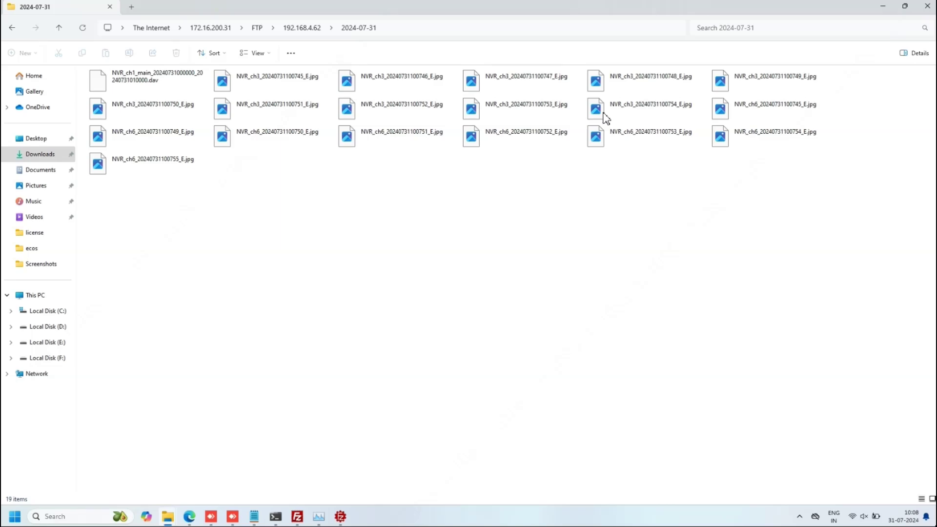
{"action": "left_click_drag", "start_coordinate": [755, 251], "coordinate": [107, 78]}
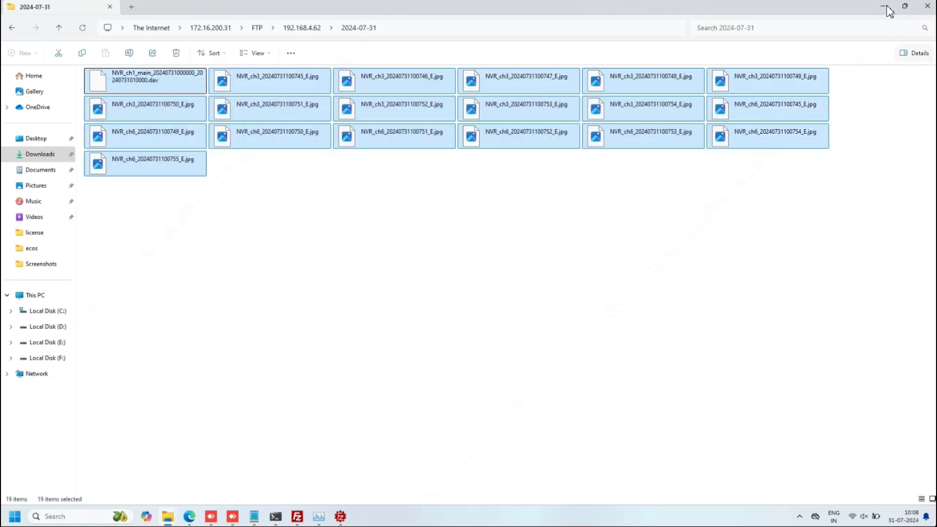
{"action": "left_click", "coordinate": [881, 8]}
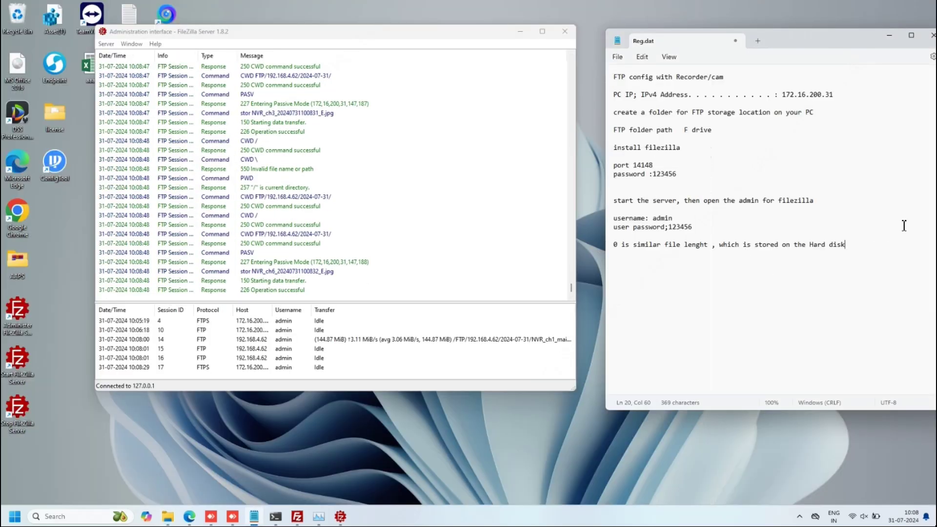
- Add the line 'you and find, all the files on the same FTP folder, you can see it is working normal'
{"action": "type", "text": "you and"}
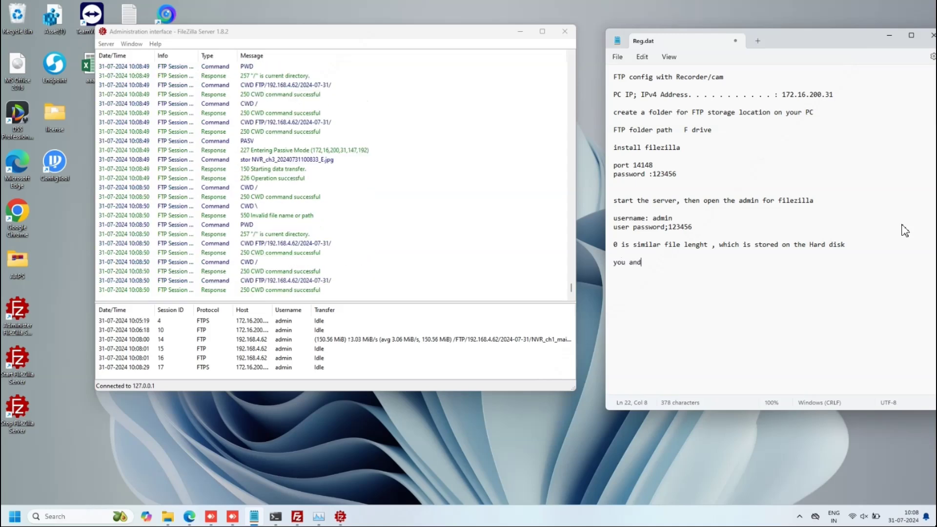
{"action": "type", "text": " find"}
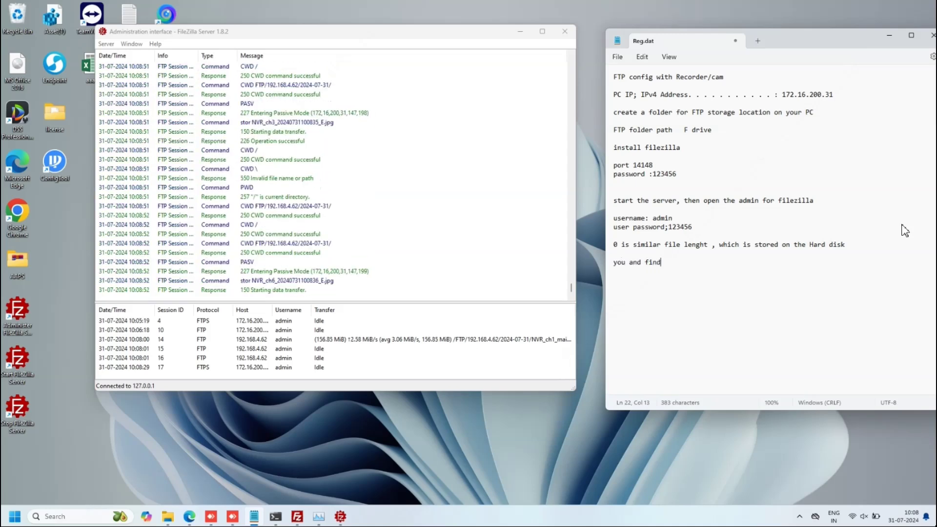
{"action": "type", "text": ", all the "}
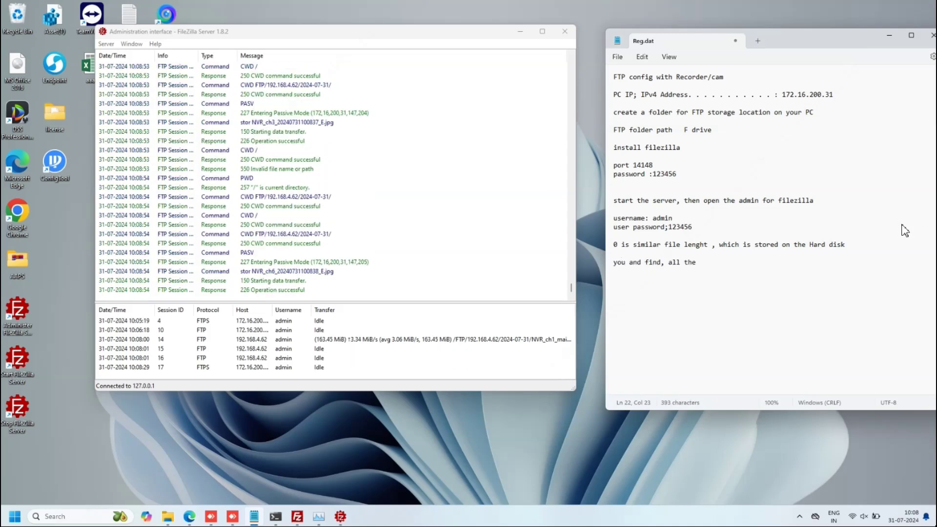
{"action": "type", "text": "files on t"}
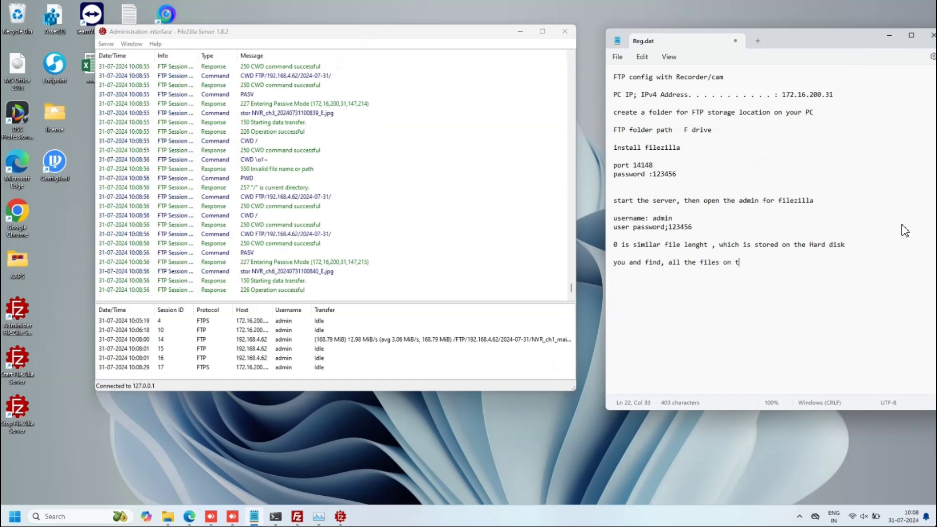
{"action": "type", "text": "he same FT"}
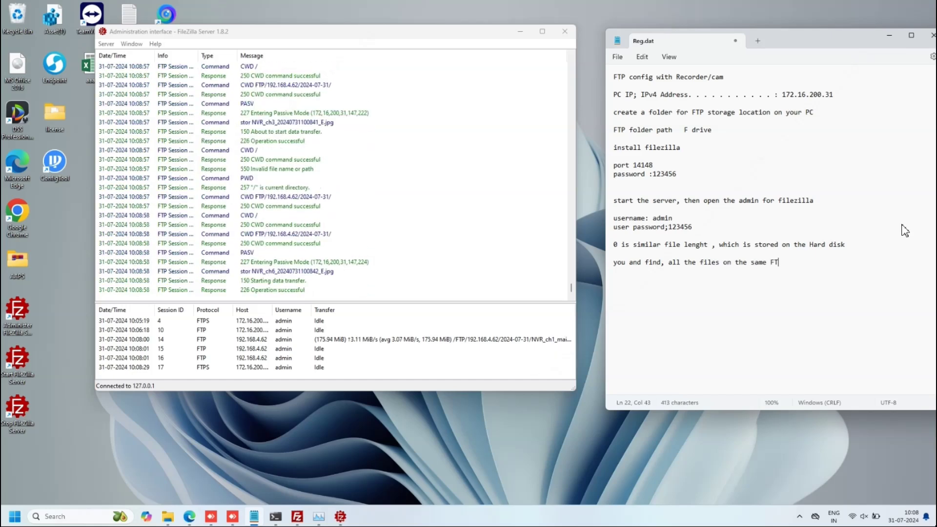
{"action": "type", "text": "P folder,"}
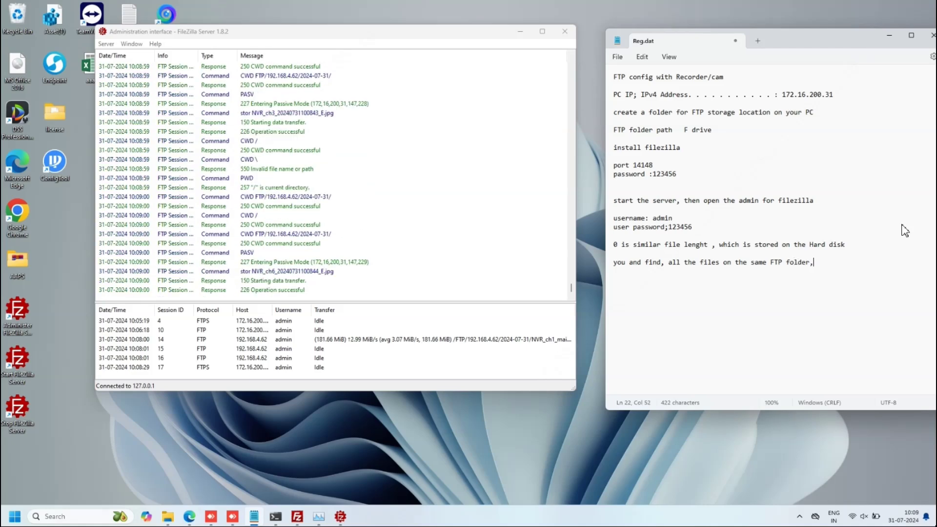
{"action": "type", "text": " you can see "}
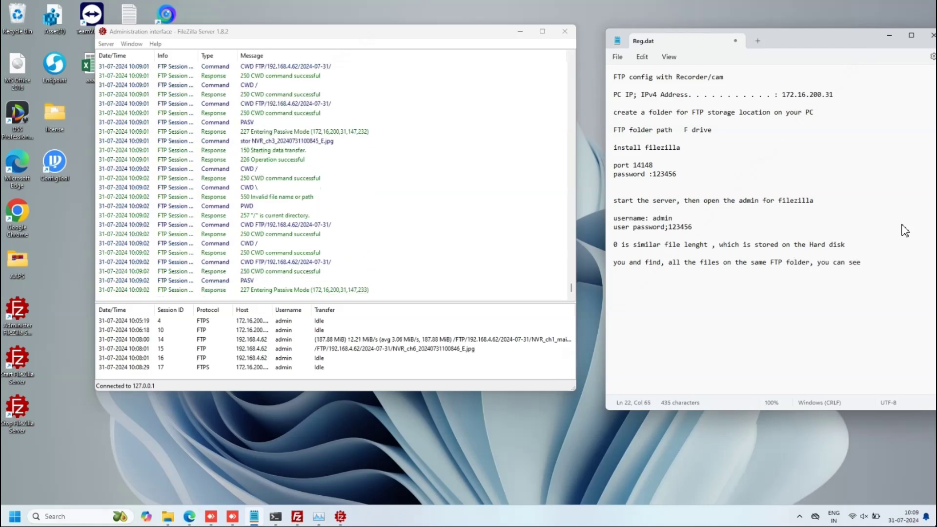
{"action": "type", "text": "it is working normal"}
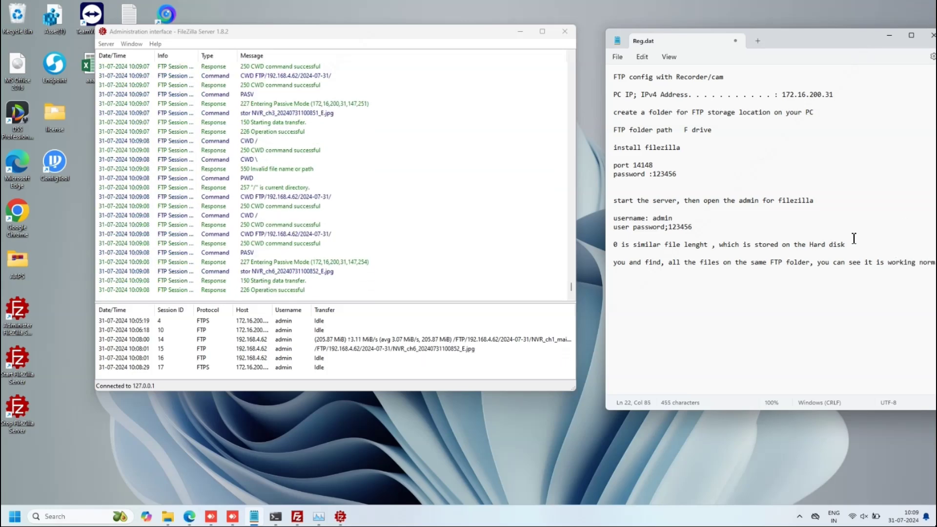
- Untick FTP Enable on the recorder, apply, and shift the Notepad note fully into view
{"action": "left_click", "coordinate": [189, 516]}
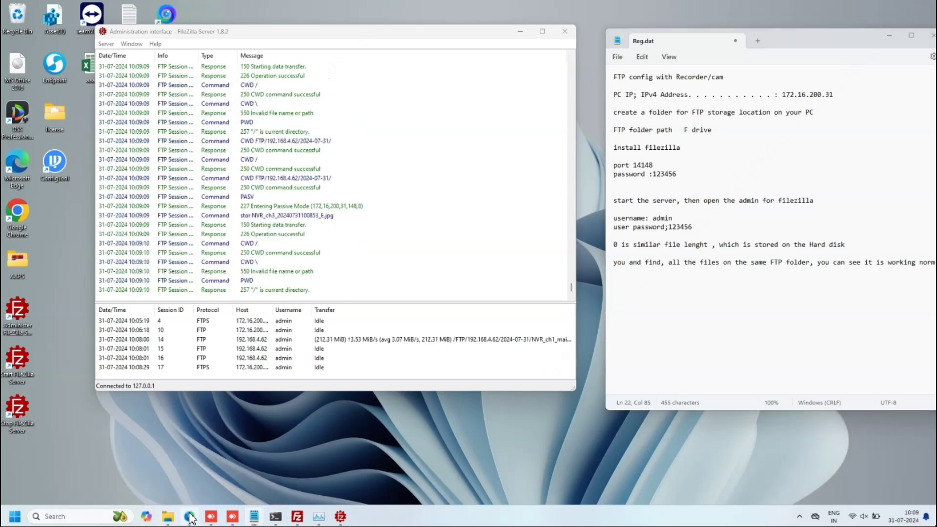
{"action": "left_click_drag", "start_coordinate": [467, 42], "coordinate": [869, 70]}
{"action": "scroll", "coordinate": [683, 263], "scroll_direction": "up", "scroll_amount": 1}
{"action": "left_click", "coordinate": [615, 154]}
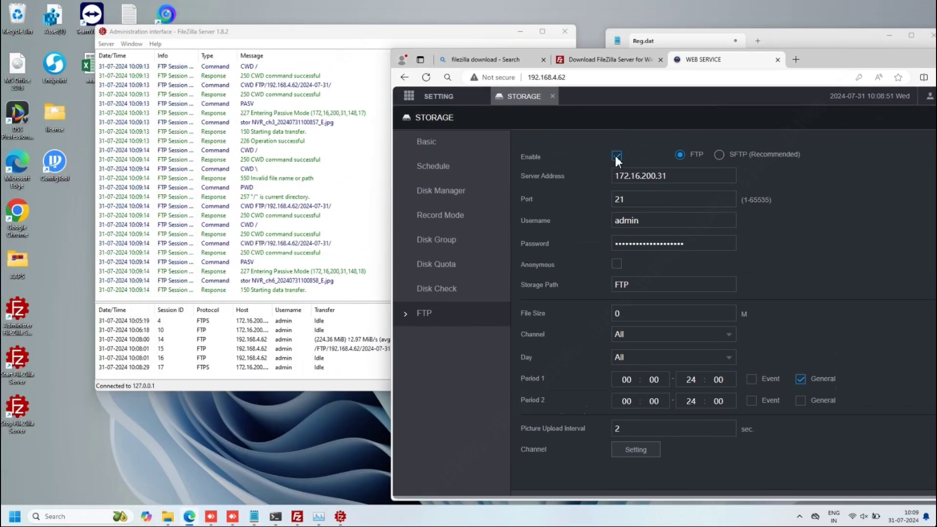
{"action": "scroll", "coordinate": [818, 343], "scroll_direction": "down", "scroll_amount": 1}
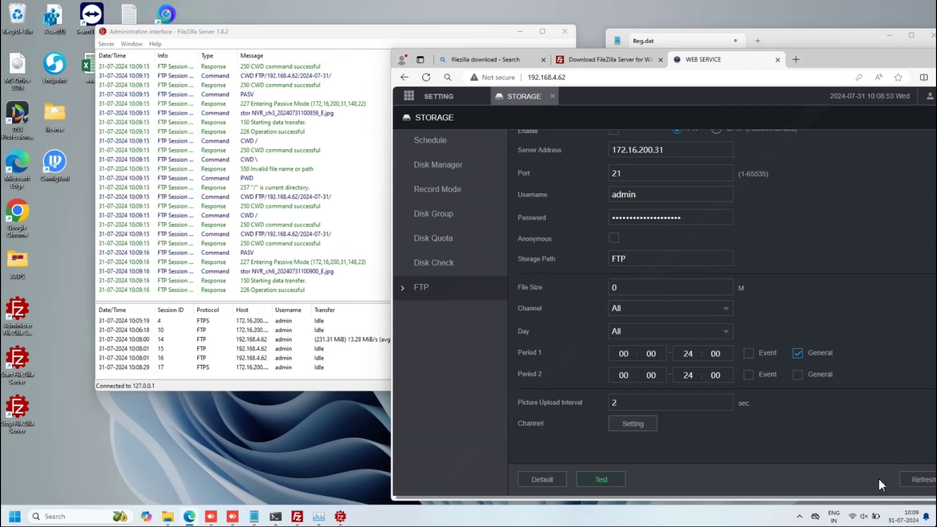
{"action": "left_click_drag", "start_coordinate": [847, 64], "coordinate": [773, 57]}
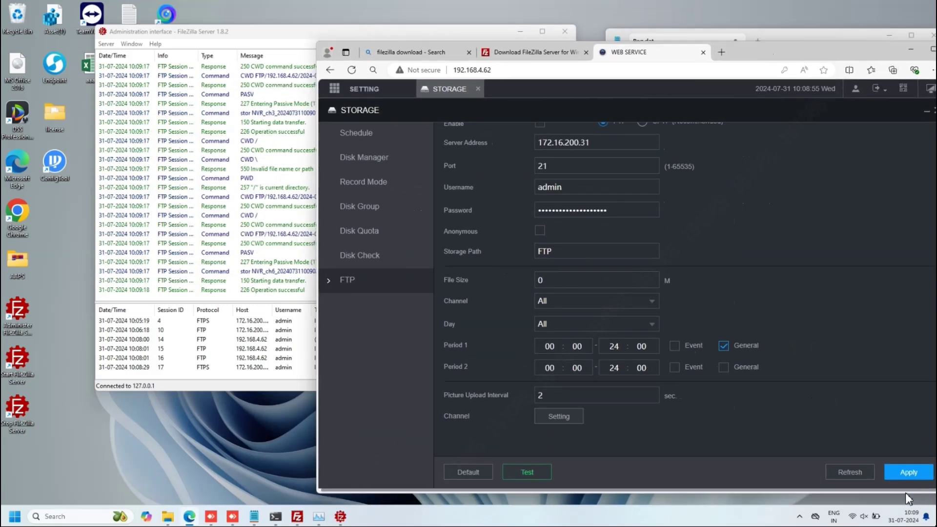
{"action": "left_click", "coordinate": [896, 474]}
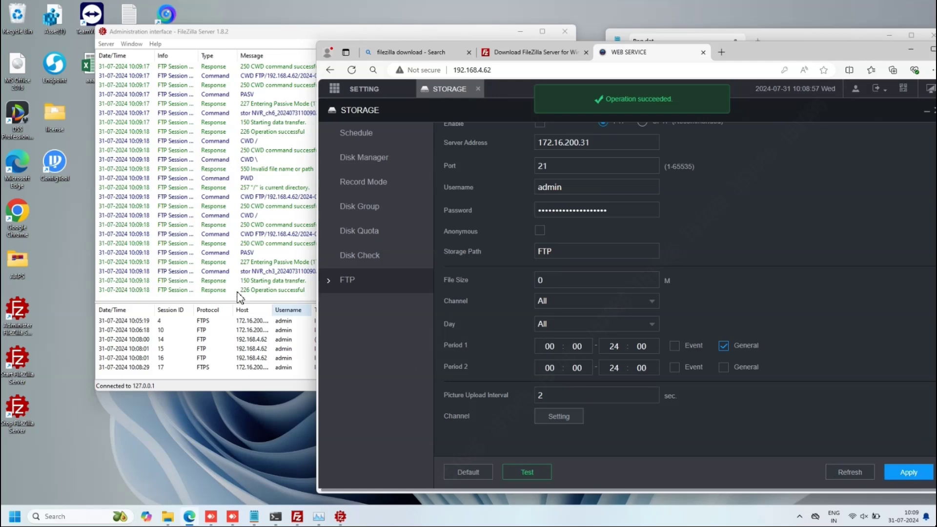
{"action": "left_click_drag", "start_coordinate": [900, 43], "coordinate": [825, 43]}
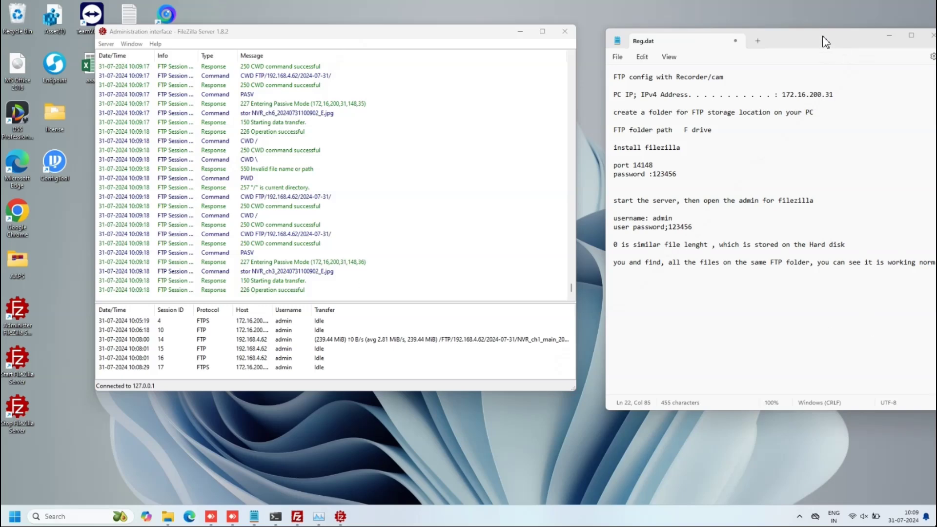
{"action": "left_click_drag", "start_coordinate": [824, 42], "coordinate": [756, 39]}
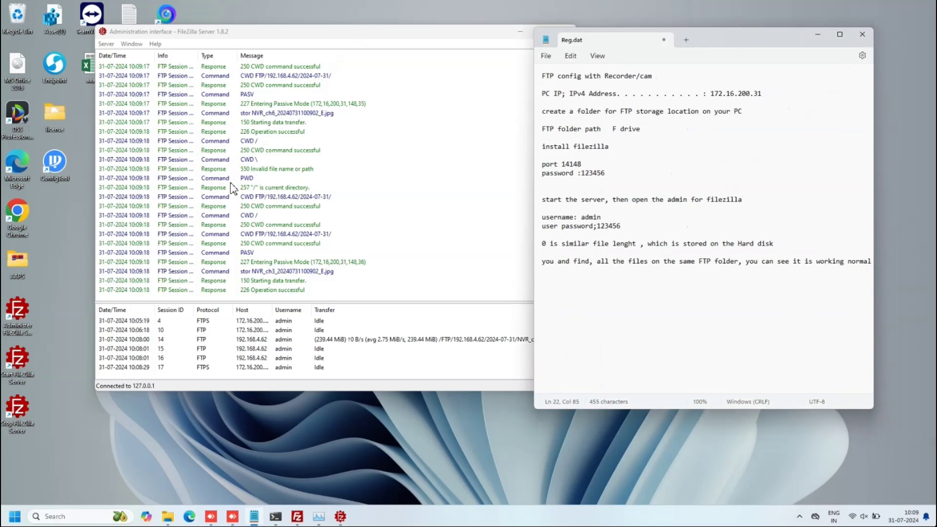